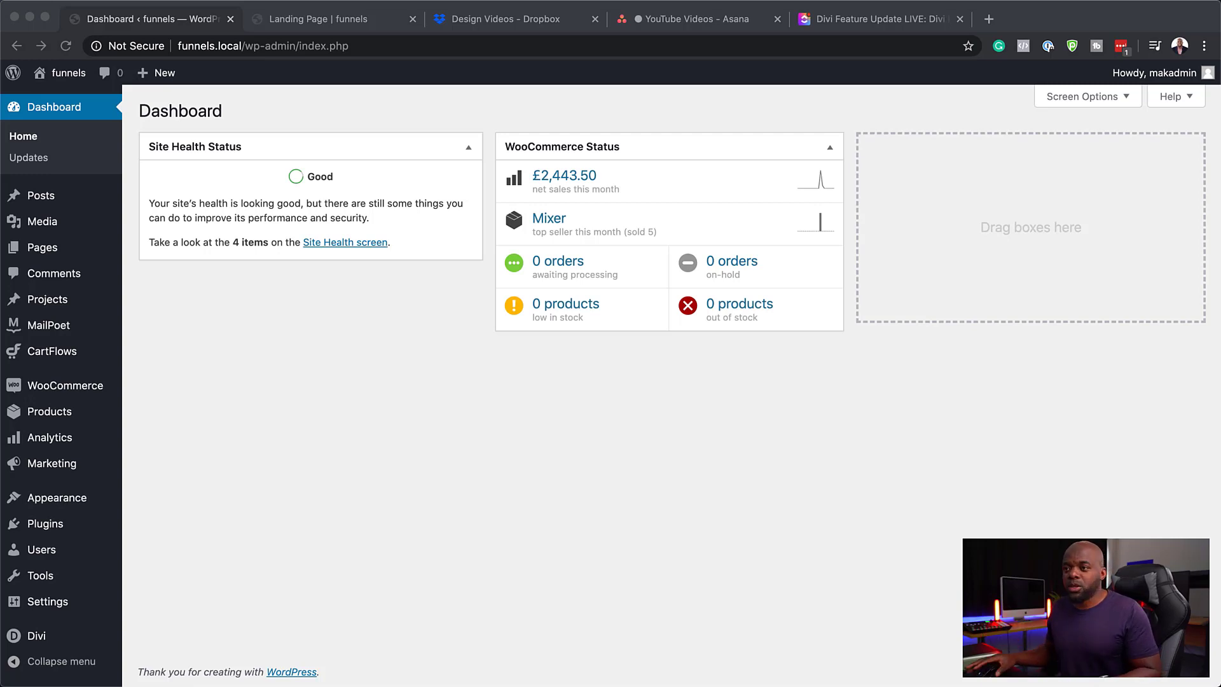
# Add a new WordPress page titled 'My Dashboard' and open it in the Divi Builder
pyautogui.click(277, 349)
pyautogui.moveTo(48, 250)
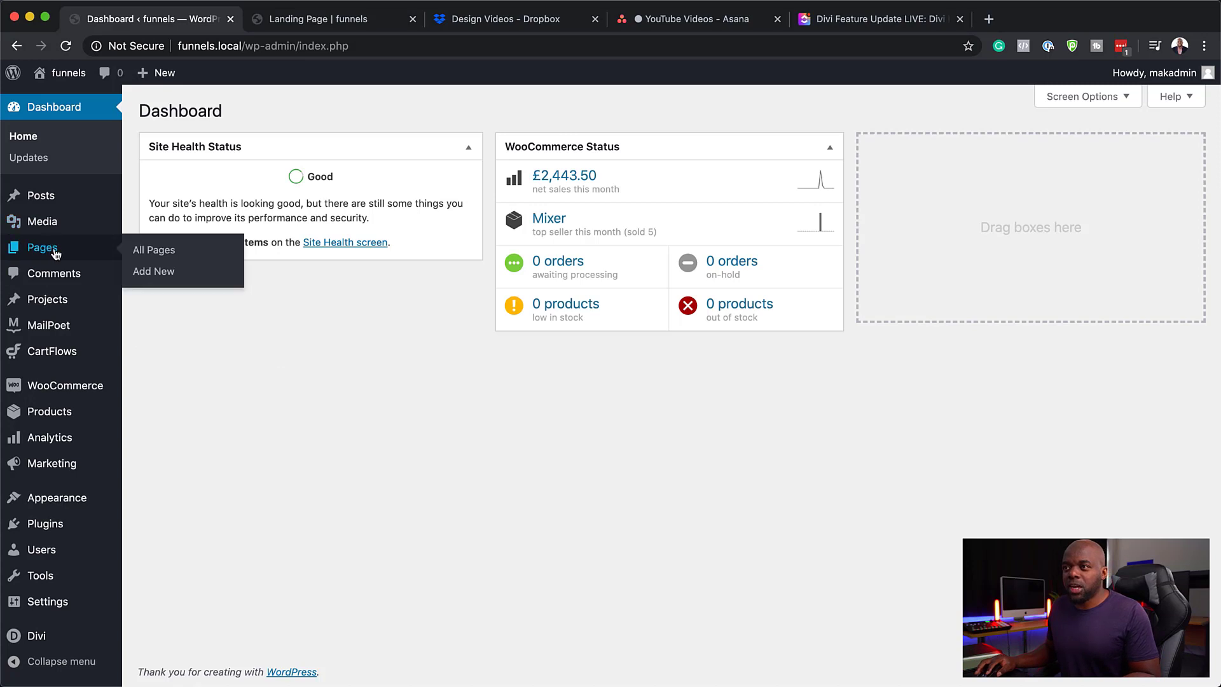
pyautogui.click(163, 273)
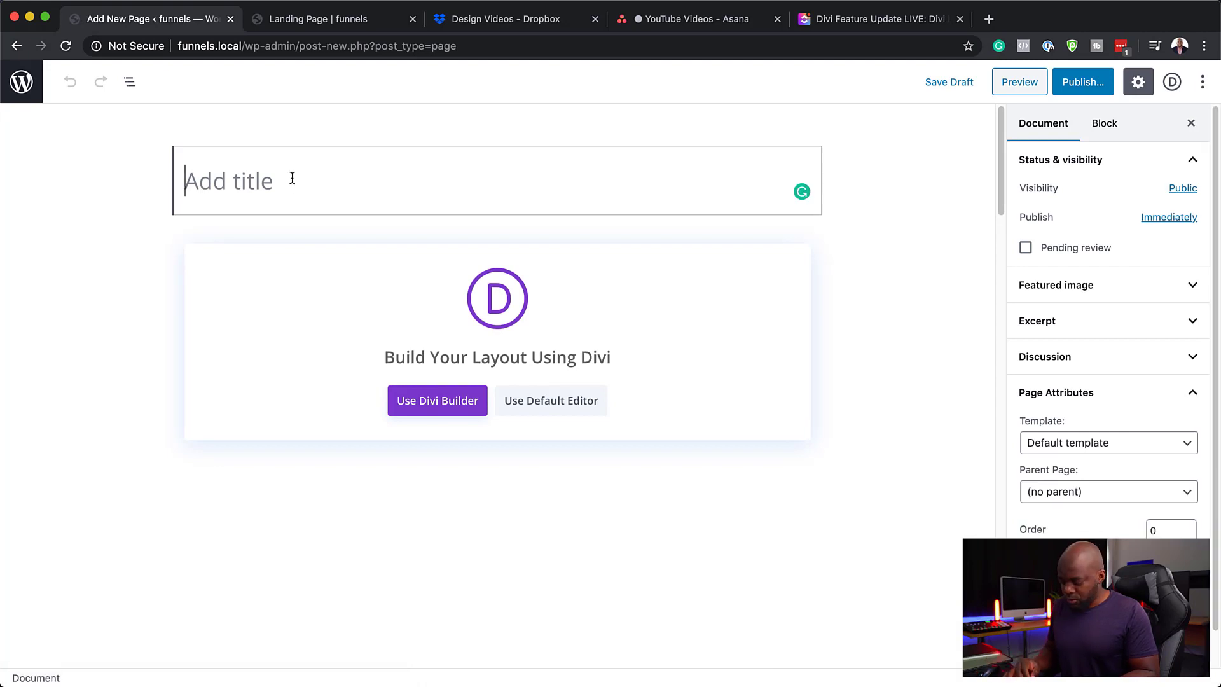
pyautogui.write('My Dashboard')
pyautogui.click(445, 407)
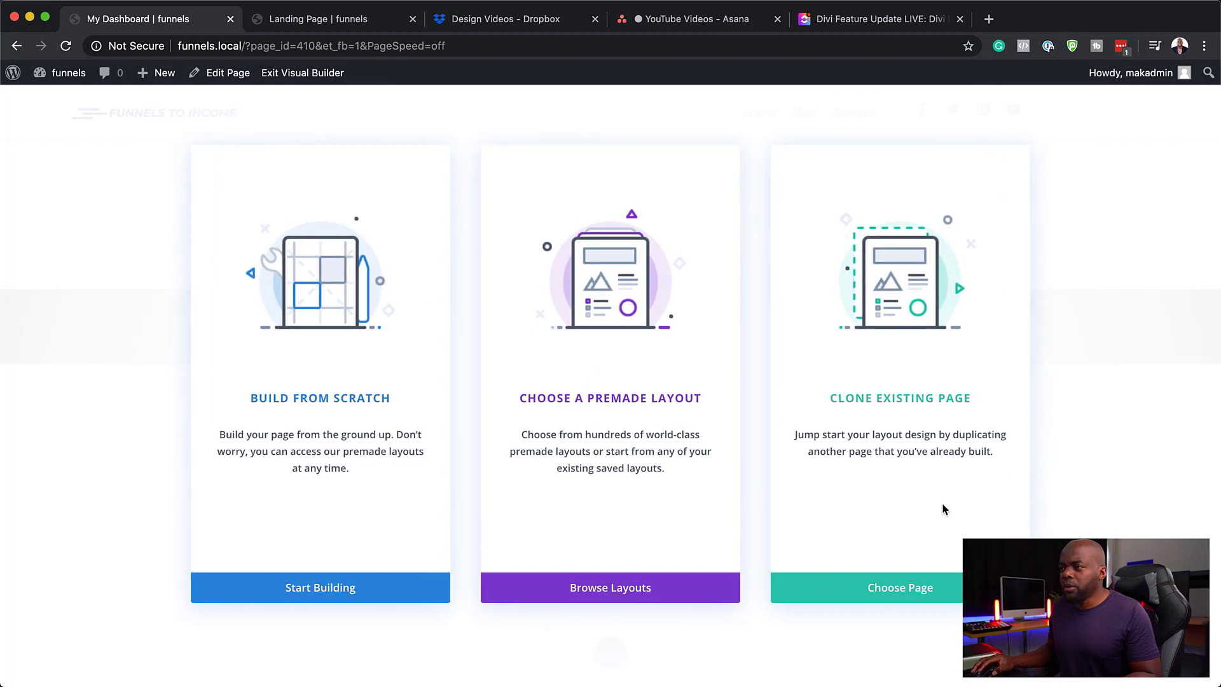
# Build from scratch with a one-column row and a Text module whose body reads 'my dashboard'
pyautogui.click(368, 401)
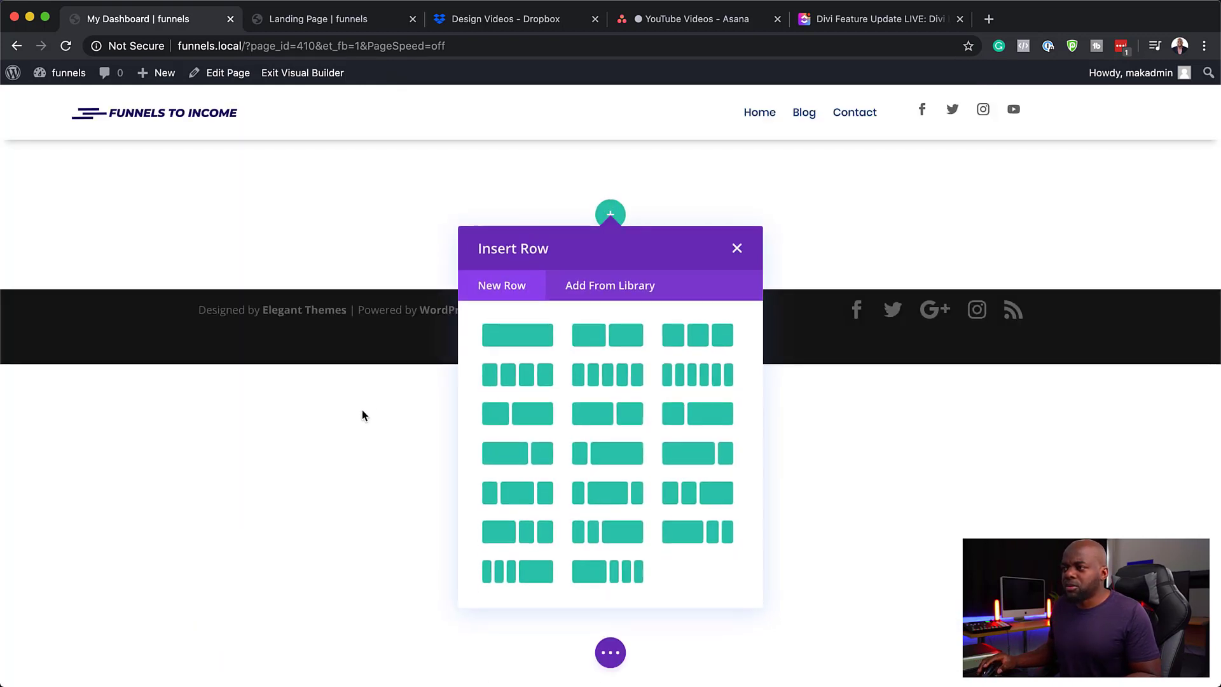
pyautogui.click(524, 346)
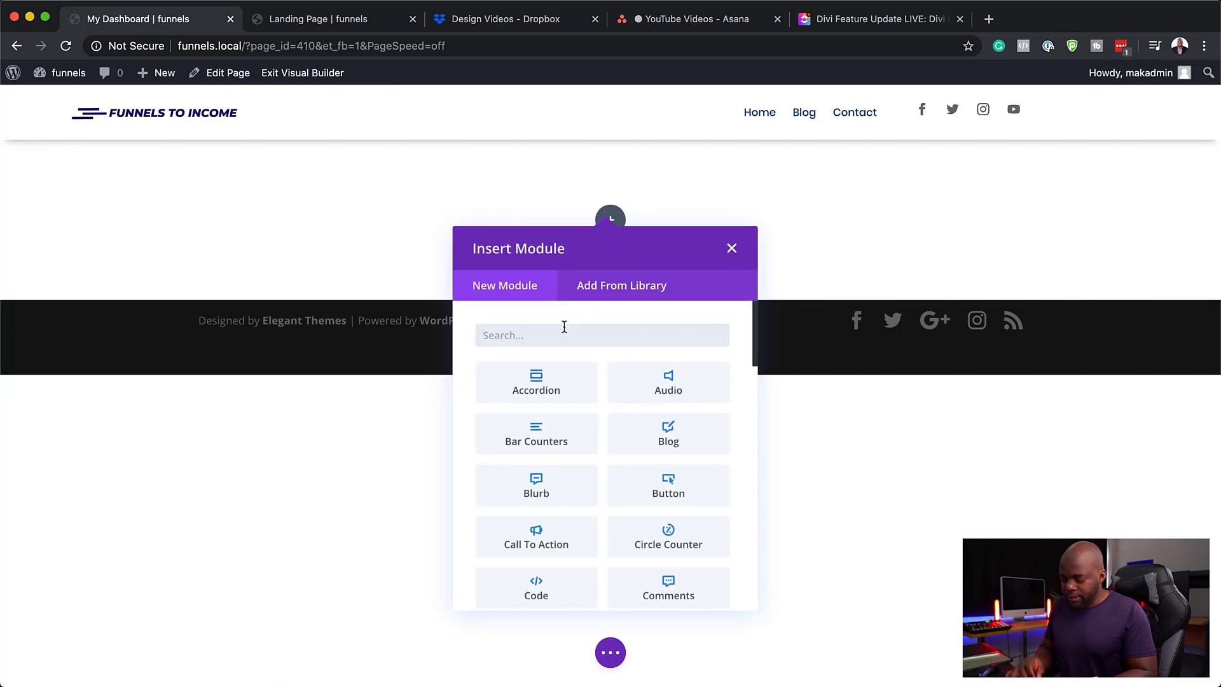
pyautogui.write('text')
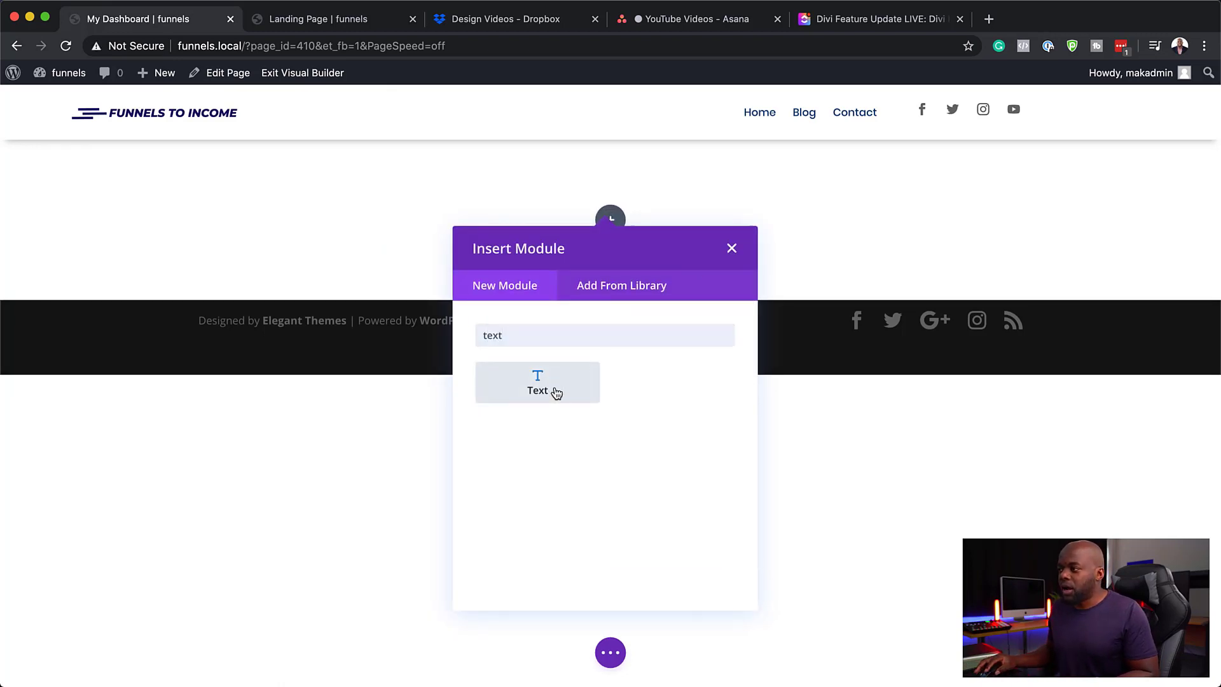
pyautogui.click(554, 389)
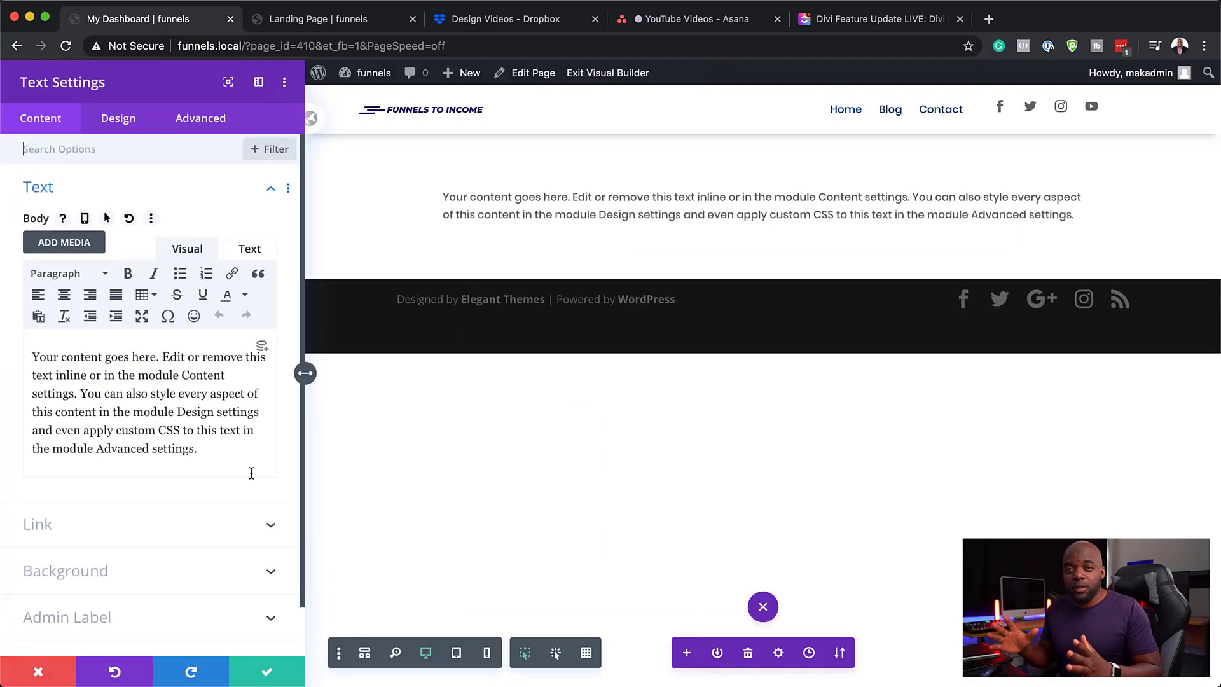
pyautogui.moveTo(222, 450); pyautogui.dragTo(33, 354)
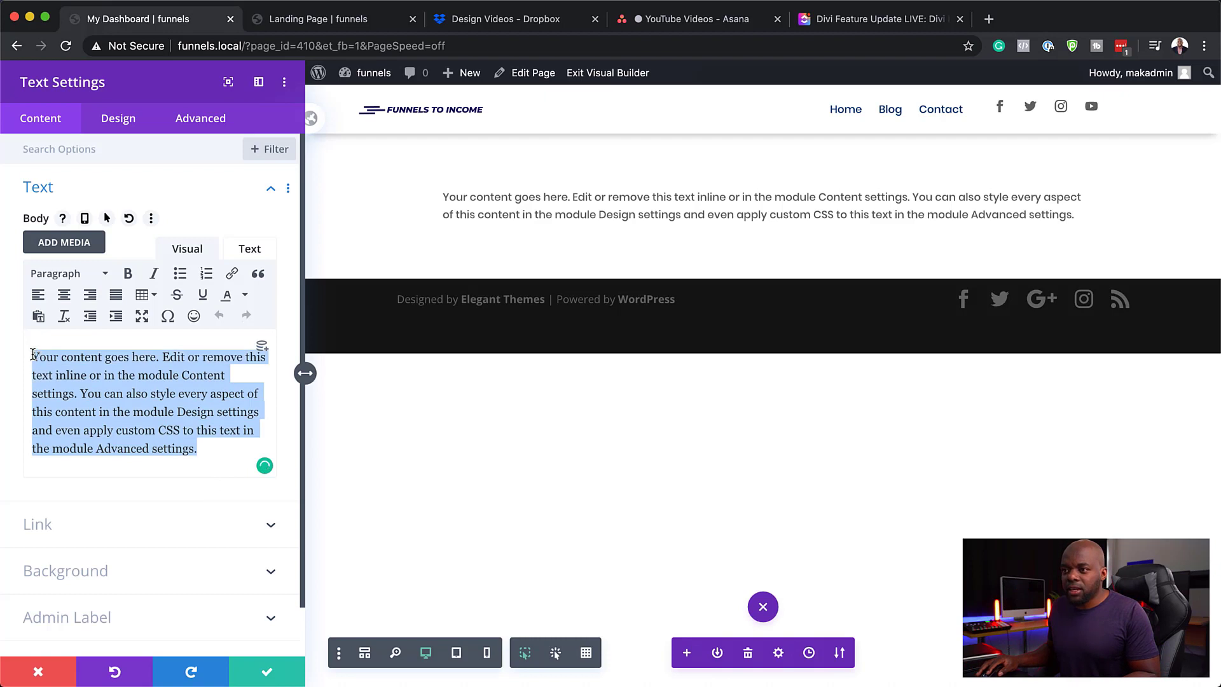
pyautogui.write('my dash')
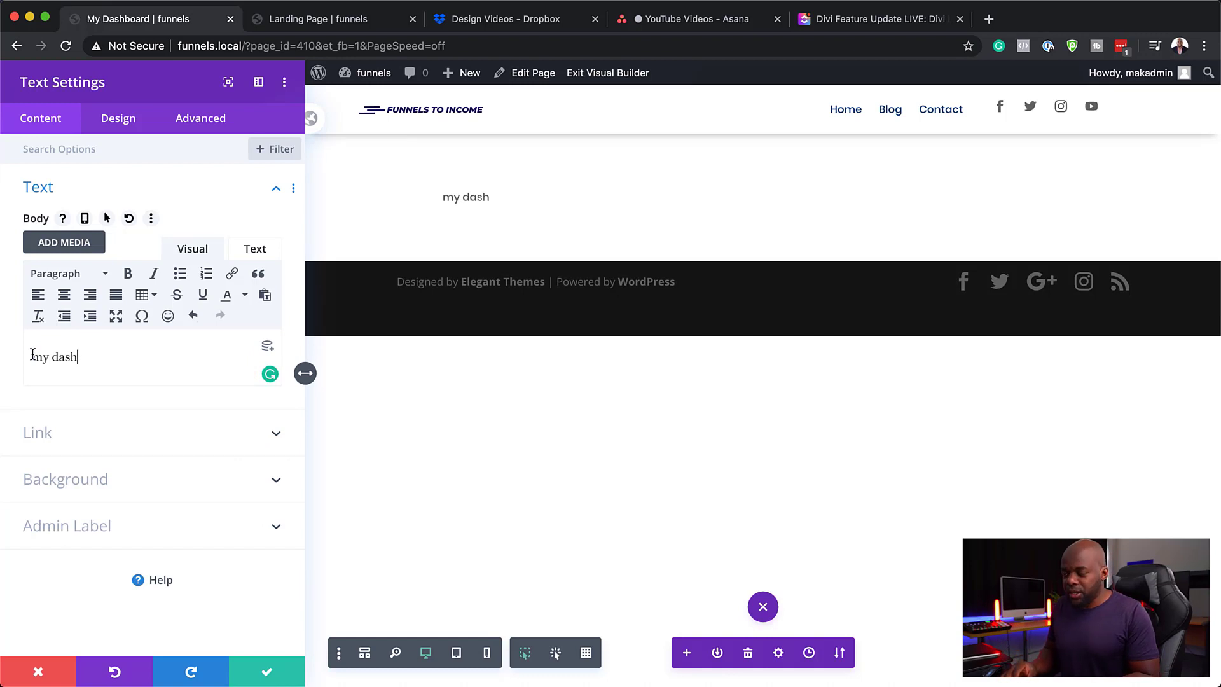
pyautogui.write('board')
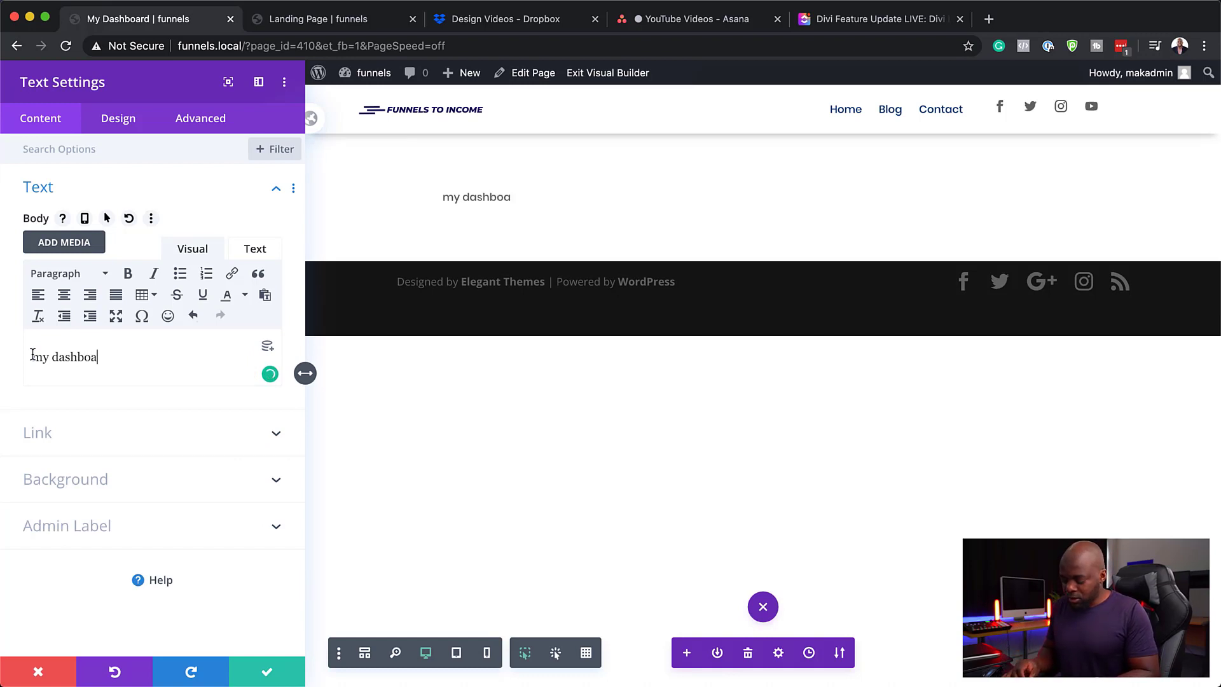
pyautogui.click(136, 125)
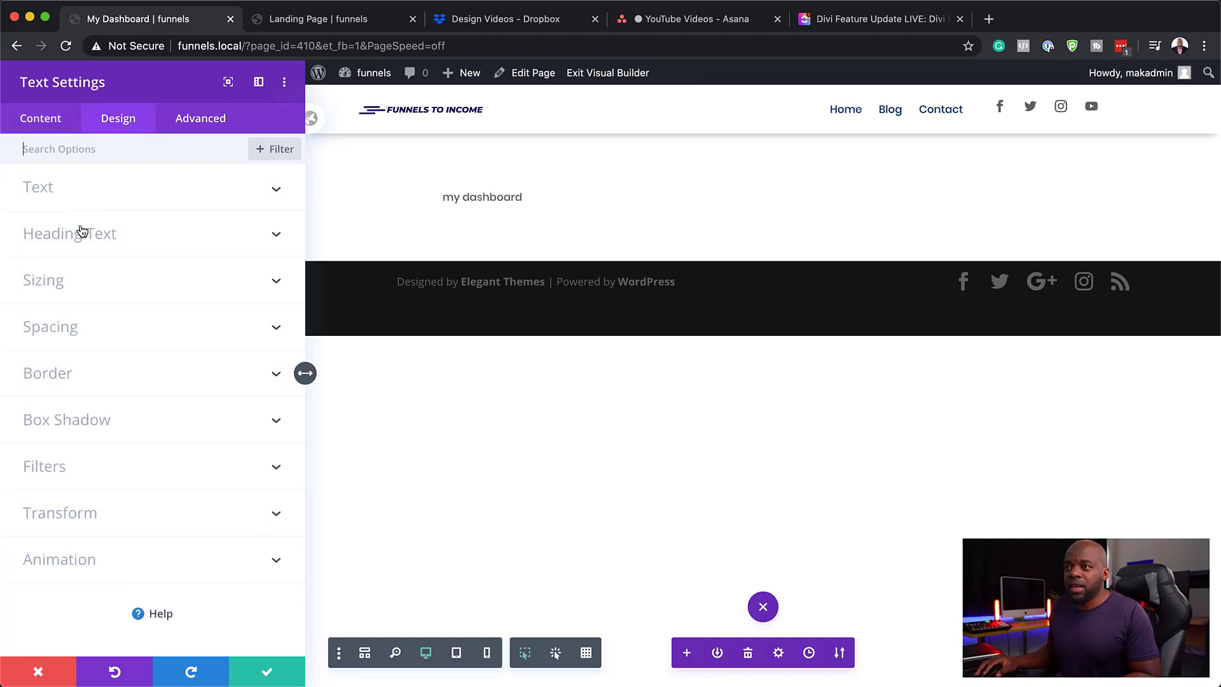
# Format the 'my dashboard' text as a Heading 1
pyautogui.click(47, 119)
pyautogui.moveTo(118, 357); pyautogui.dragTo(18, 357)
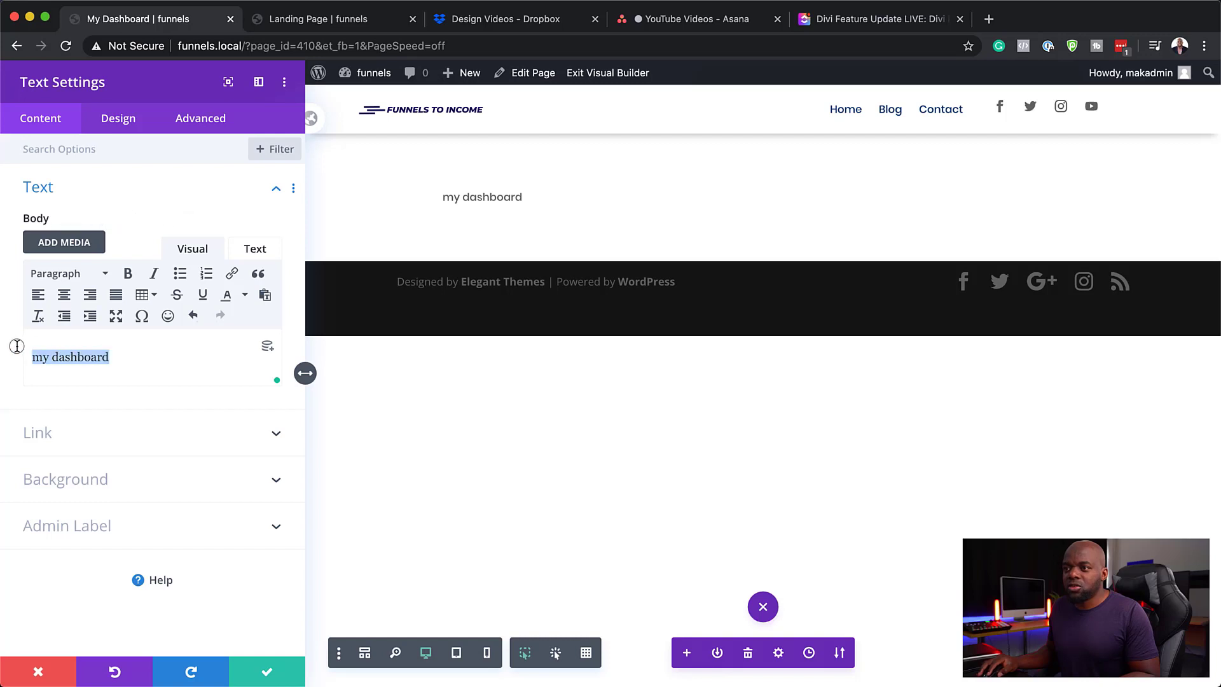
pyautogui.click(68, 278)
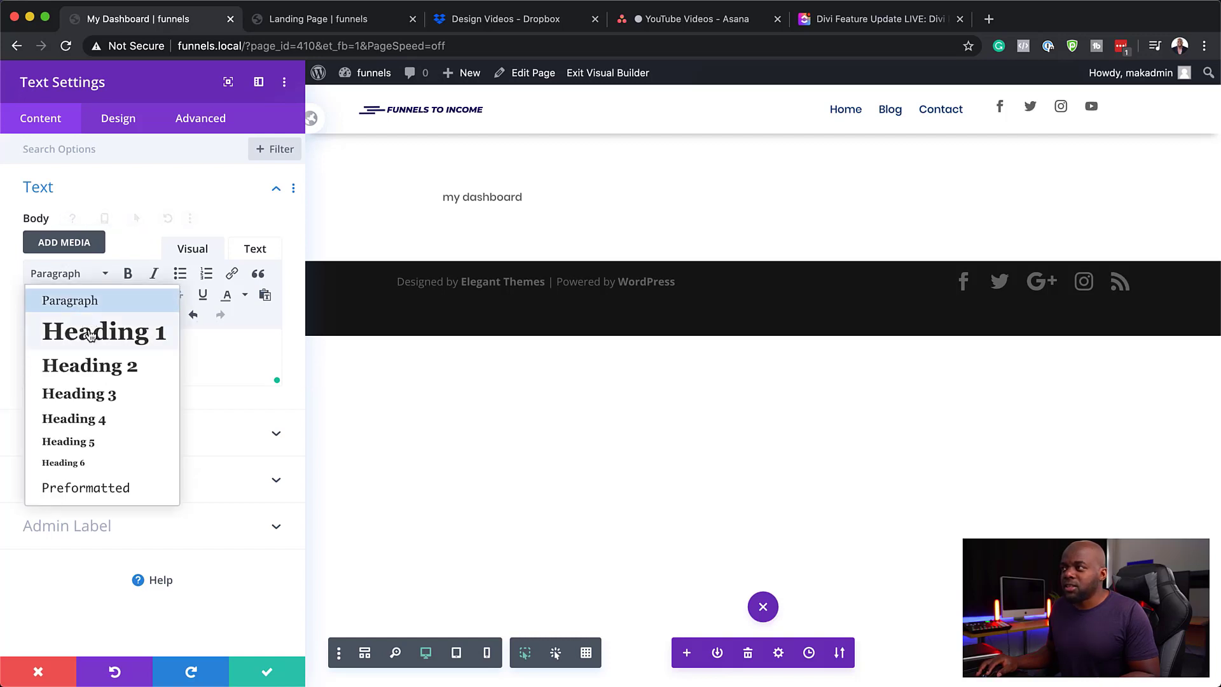
pyautogui.click(87, 334)
# Style the heading text All Caps, Bold and centred, then save the Text module
pyautogui.click(119, 120)
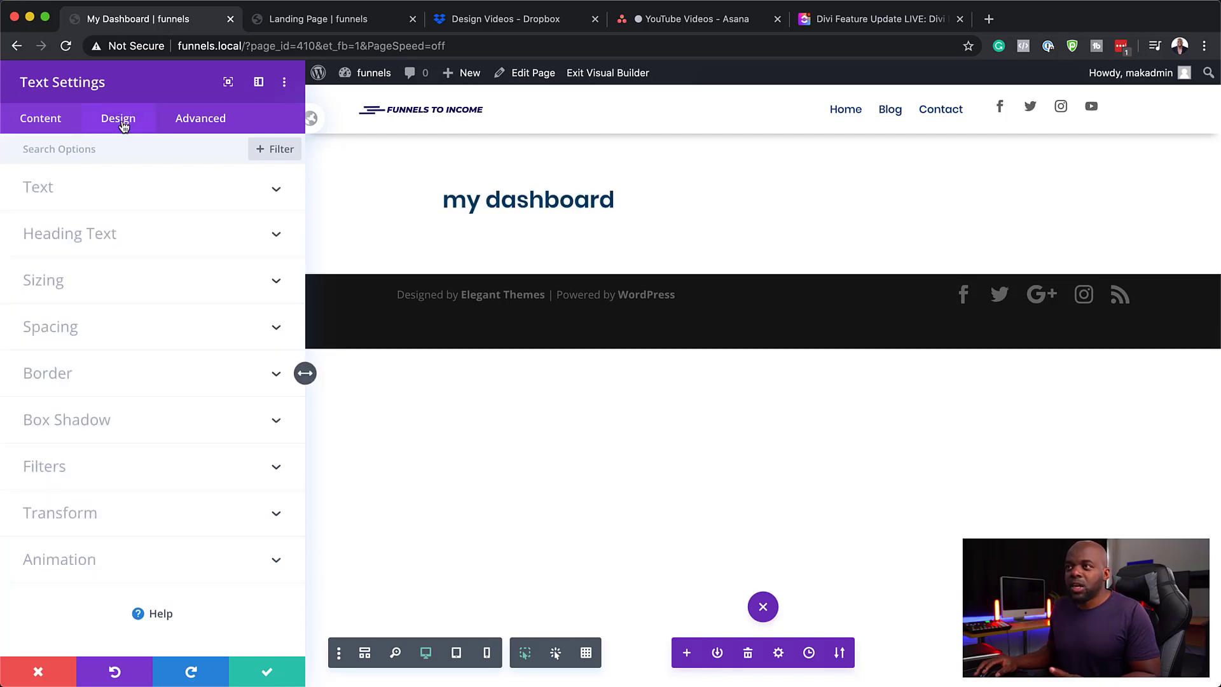
pyautogui.click(102, 232)
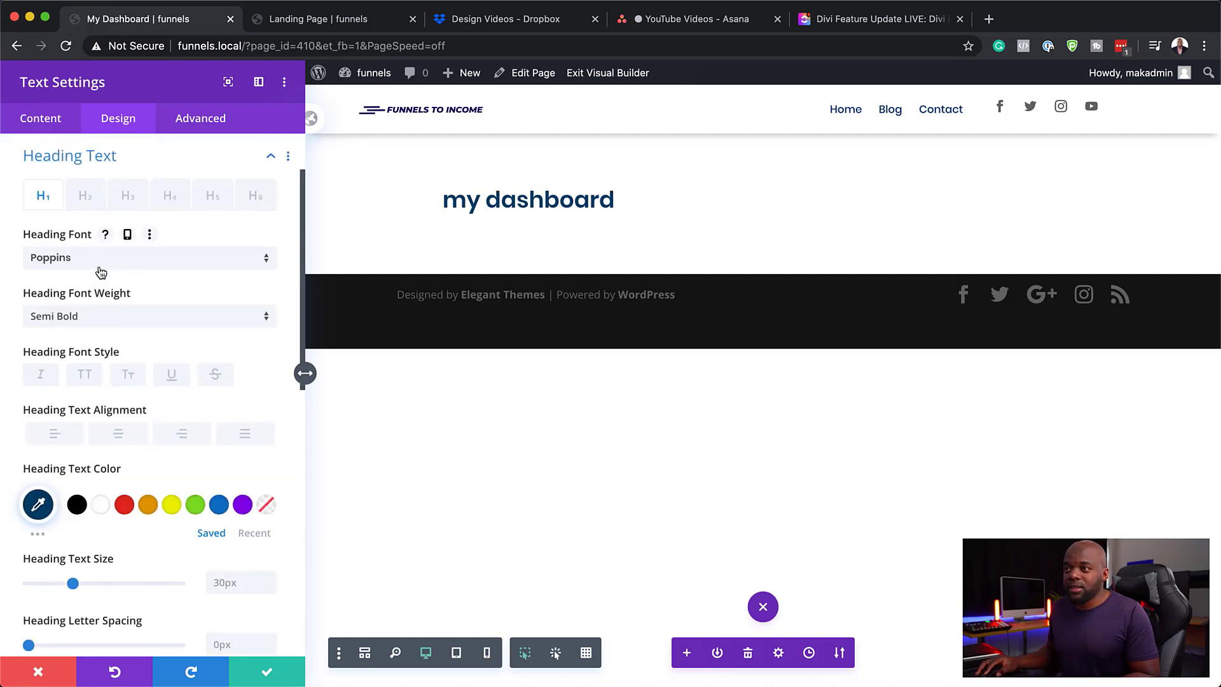
pyautogui.click(88, 380)
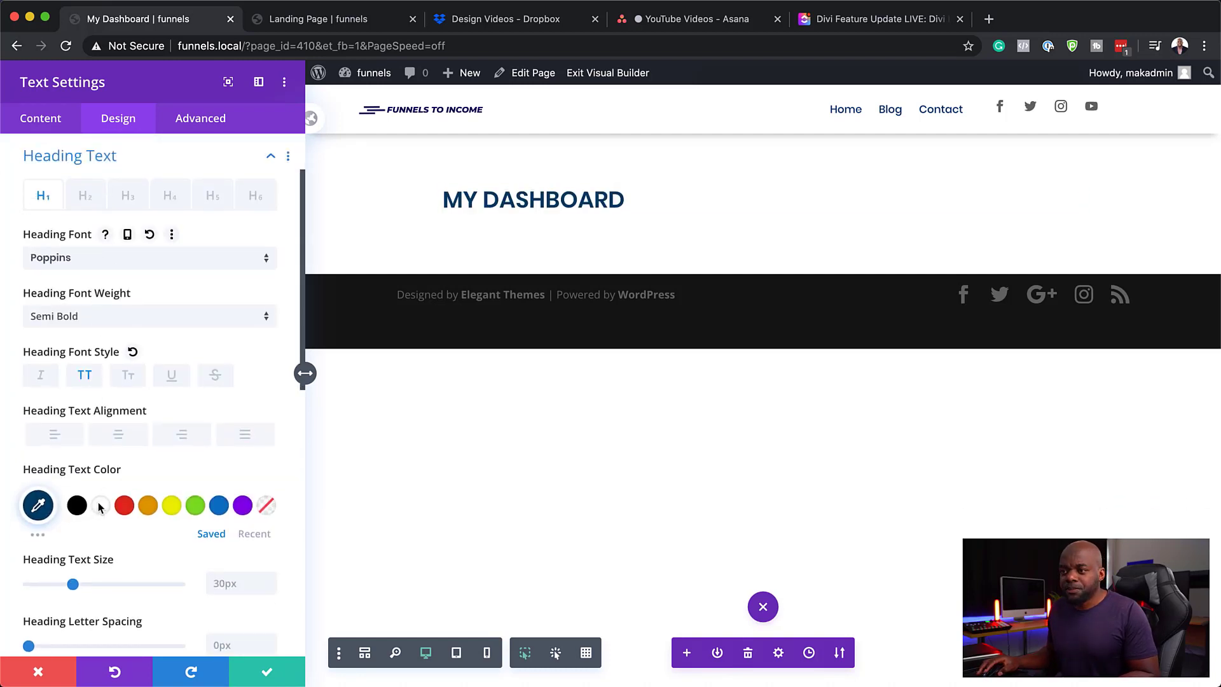
pyautogui.click(80, 318)
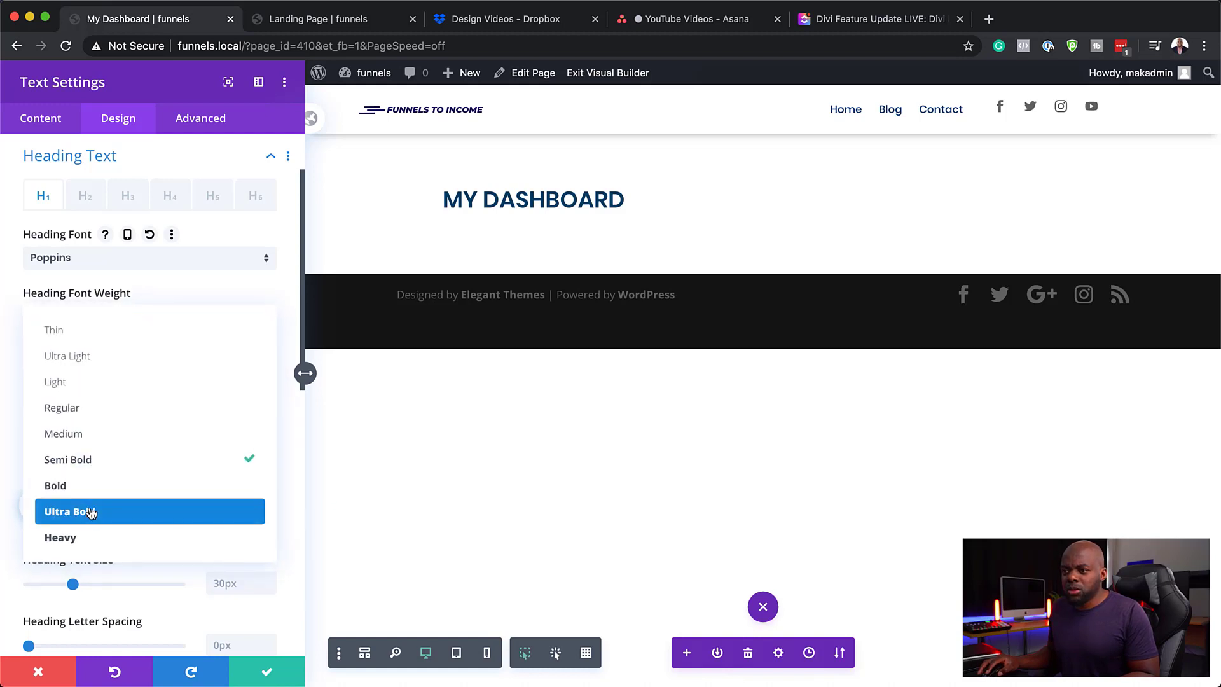
pyautogui.click(81, 487)
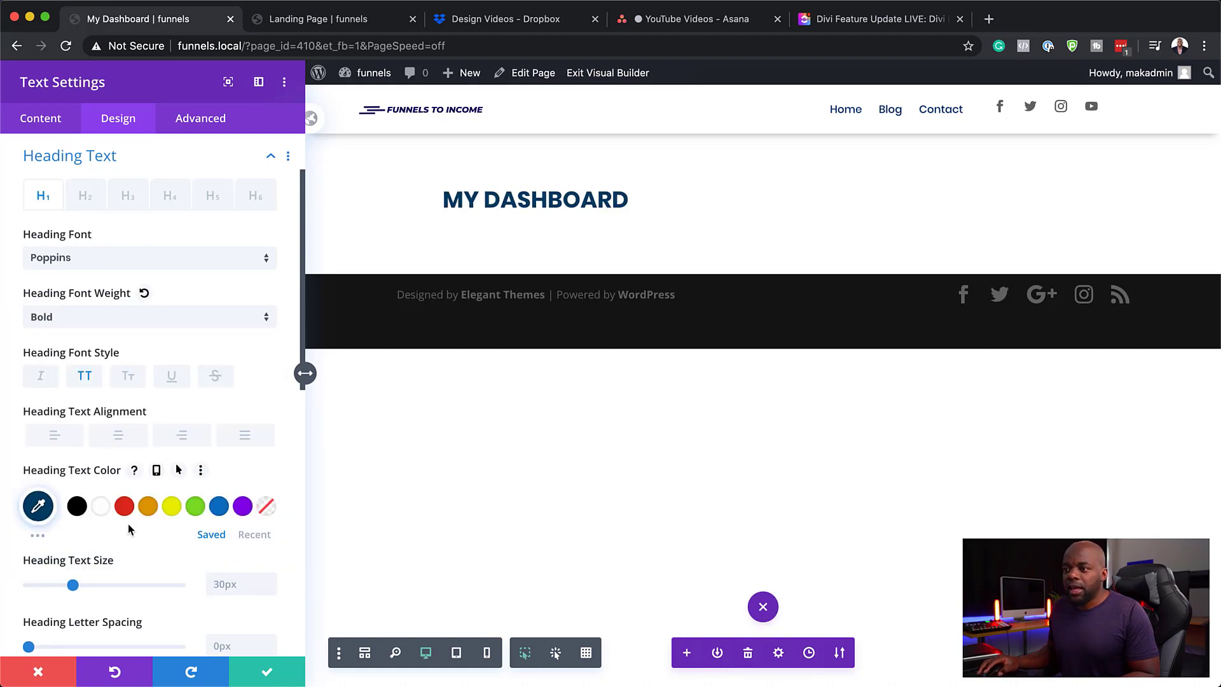
pyautogui.scroll(-2, 121, 395)
pyautogui.click(120, 376)
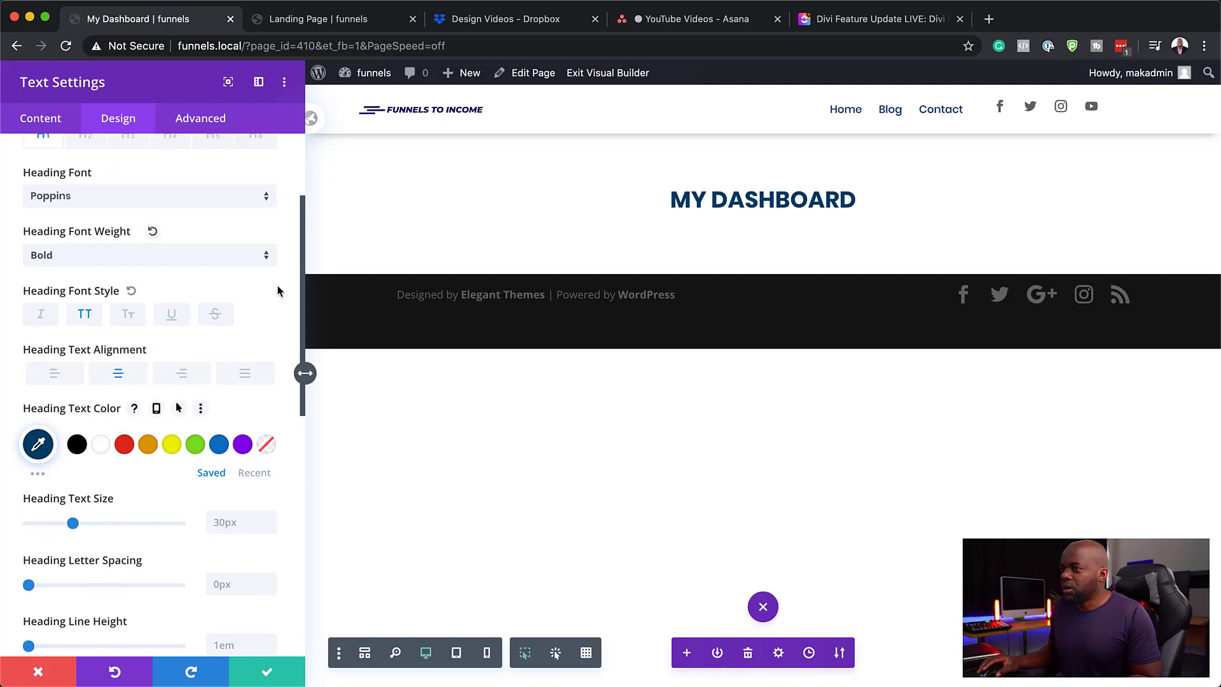
pyautogui.click(266, 676)
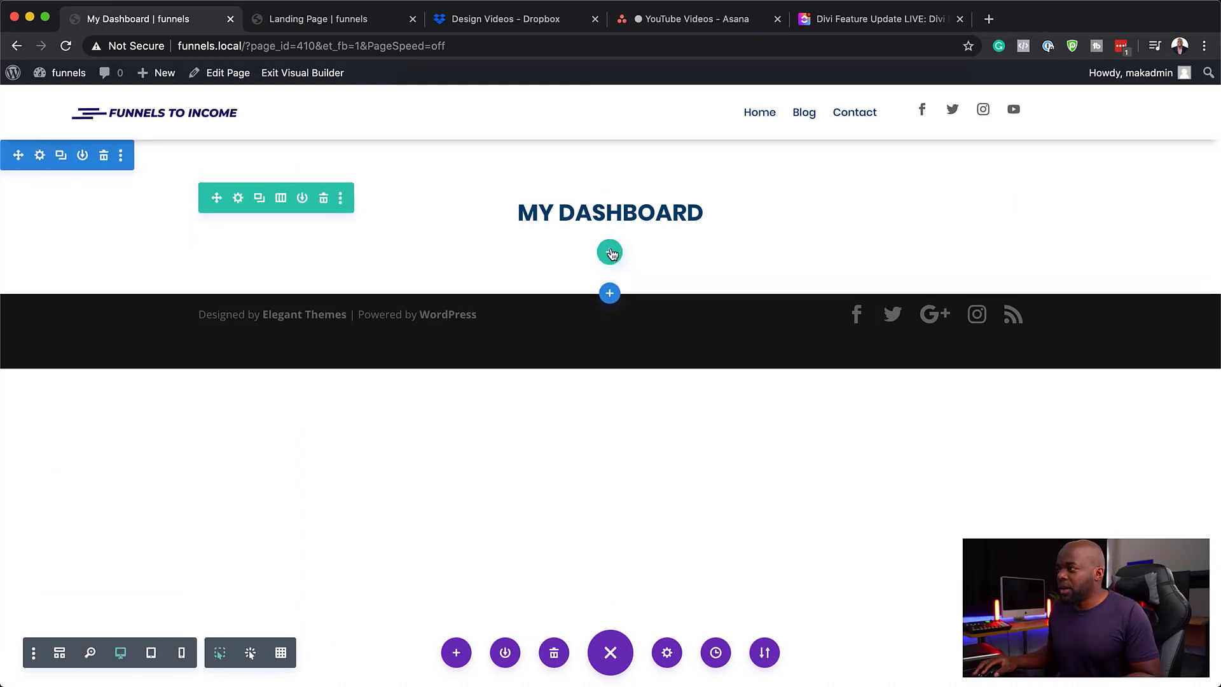
# Add a one-column row below the heading and insert a Blurb module into it
pyautogui.click(610, 252)
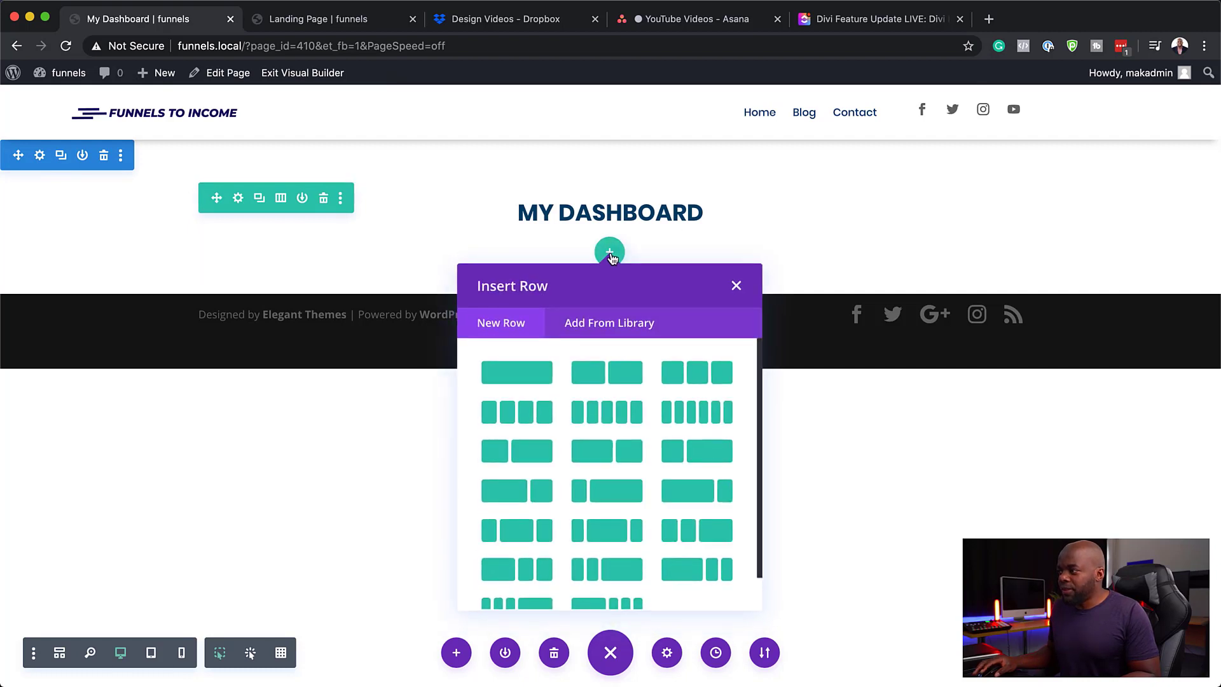
pyautogui.click(525, 381)
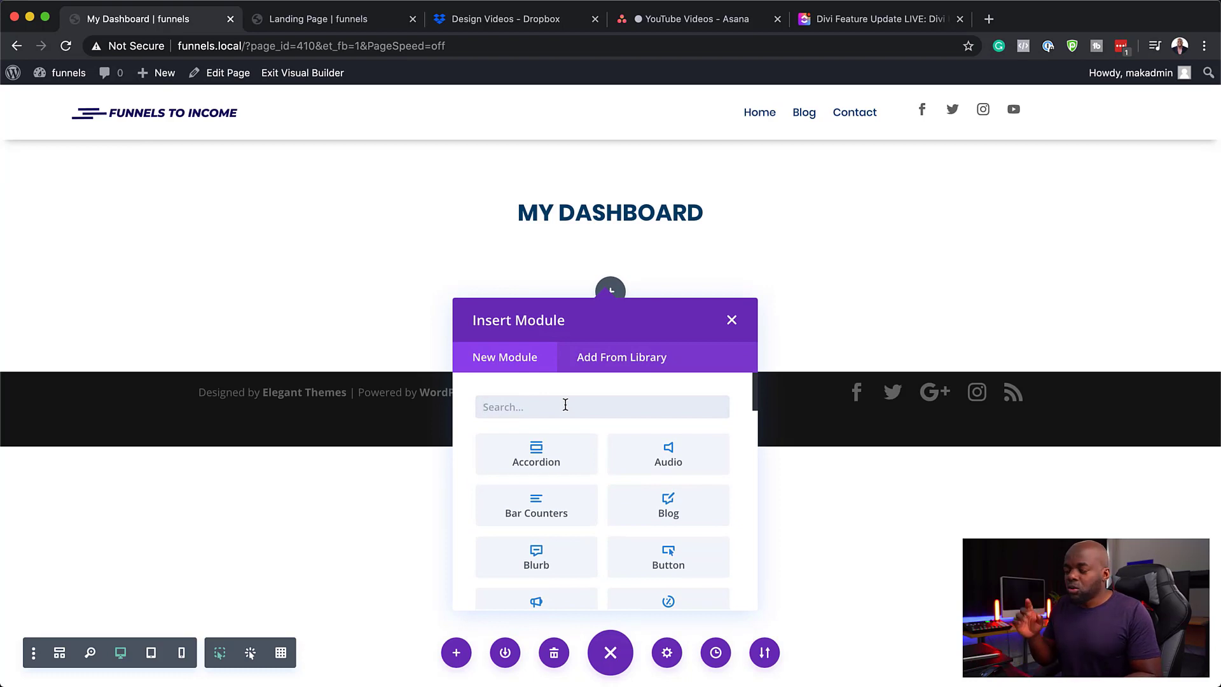
pyautogui.write('blu')
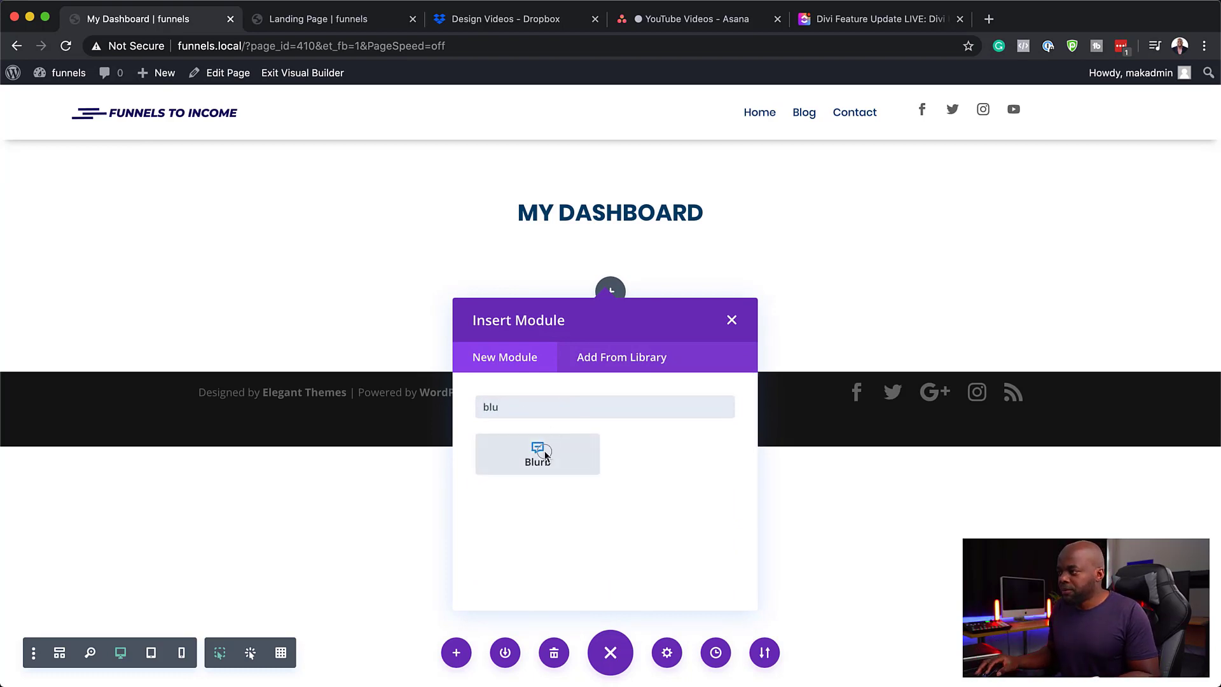
pyautogui.click(545, 453)
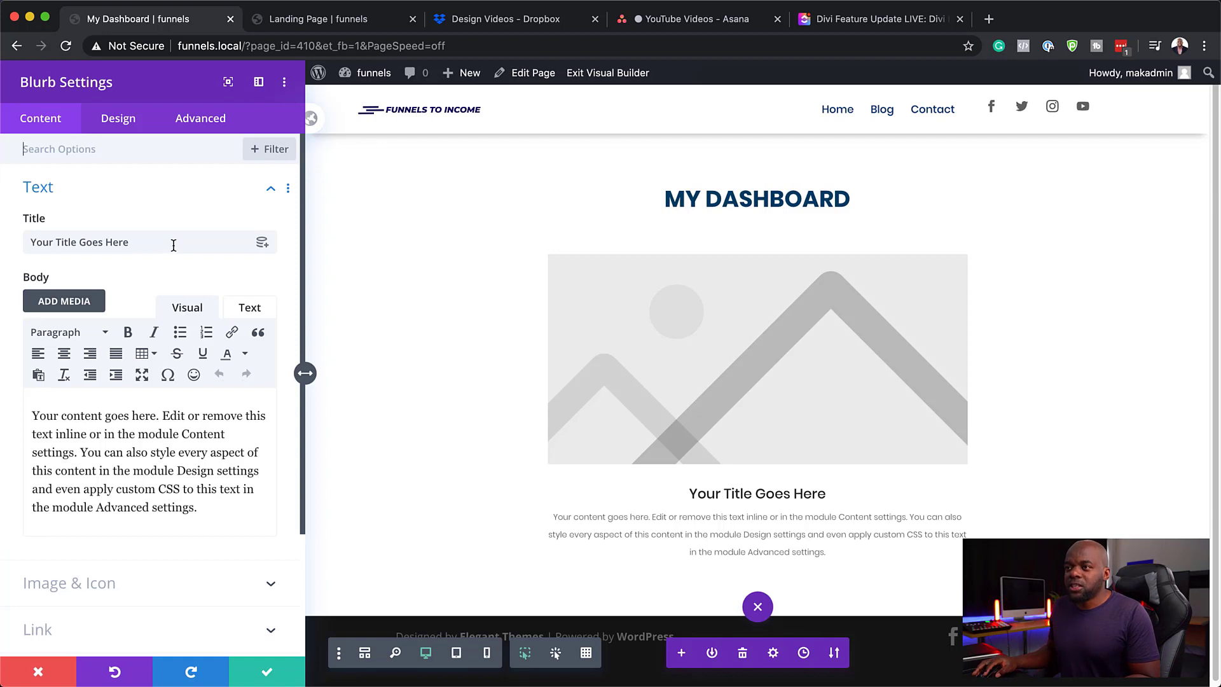
# Title the blurb 'Downloads' and replace its image with the cloud-download icon
pyautogui.tripleClick(174, 245)
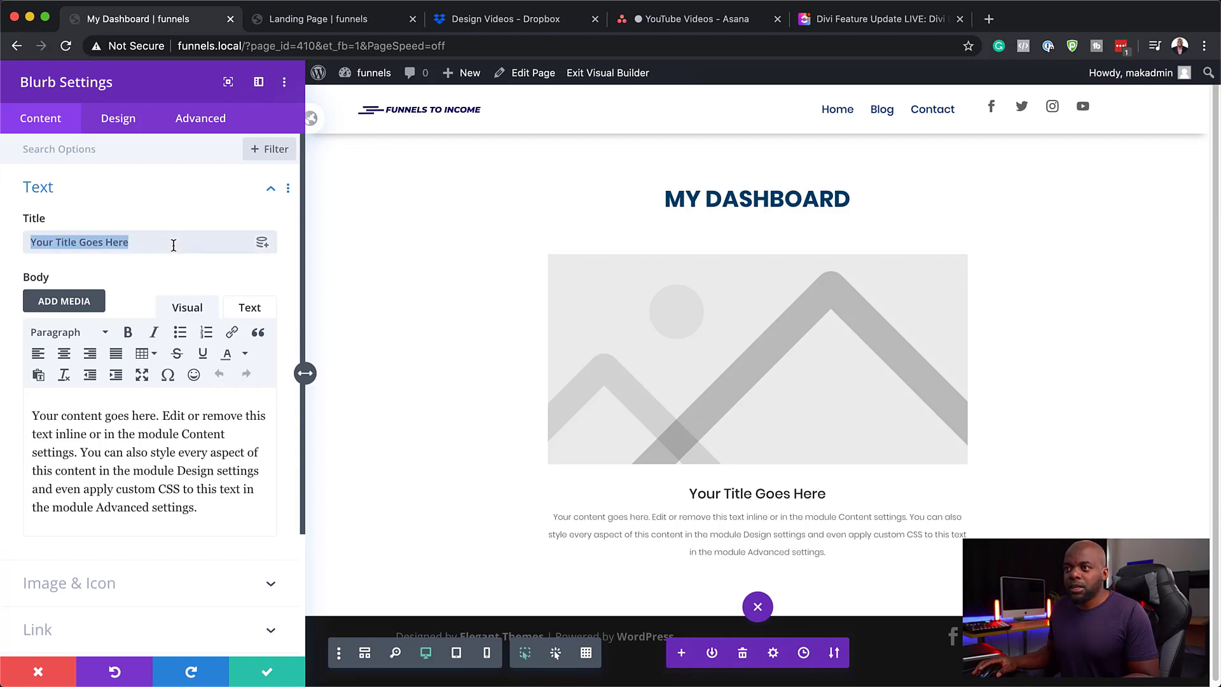
pyautogui.write('Downloads')
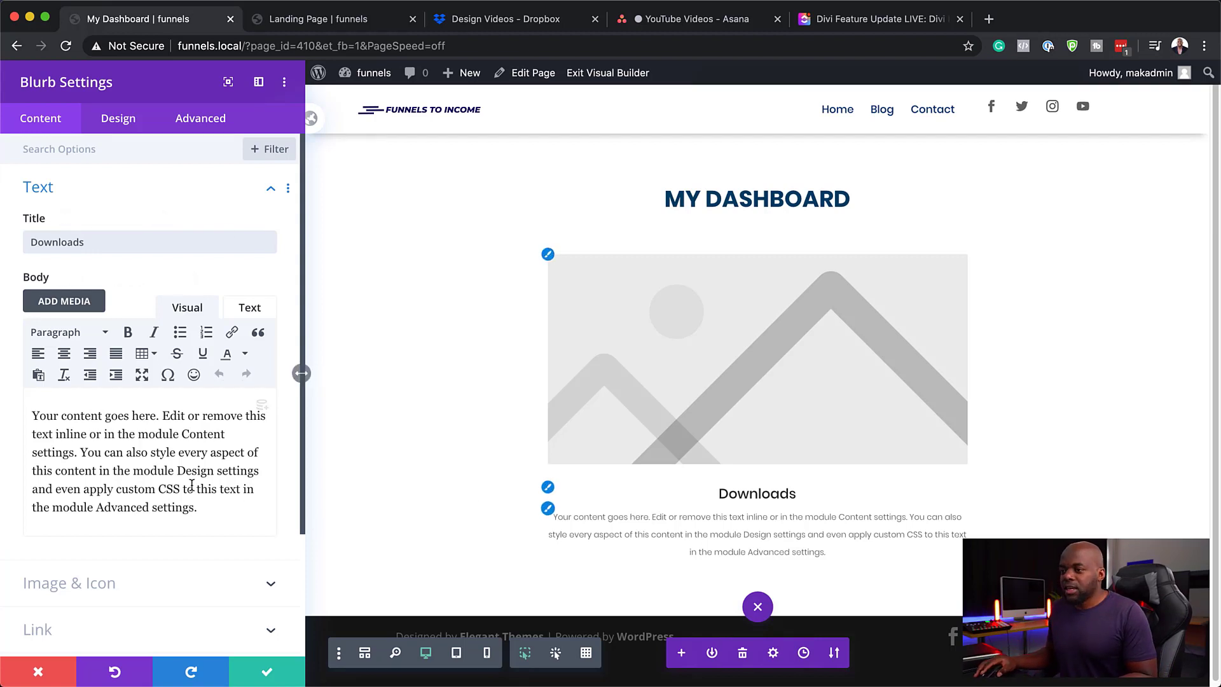
pyautogui.scroll(-3, 212, 512)
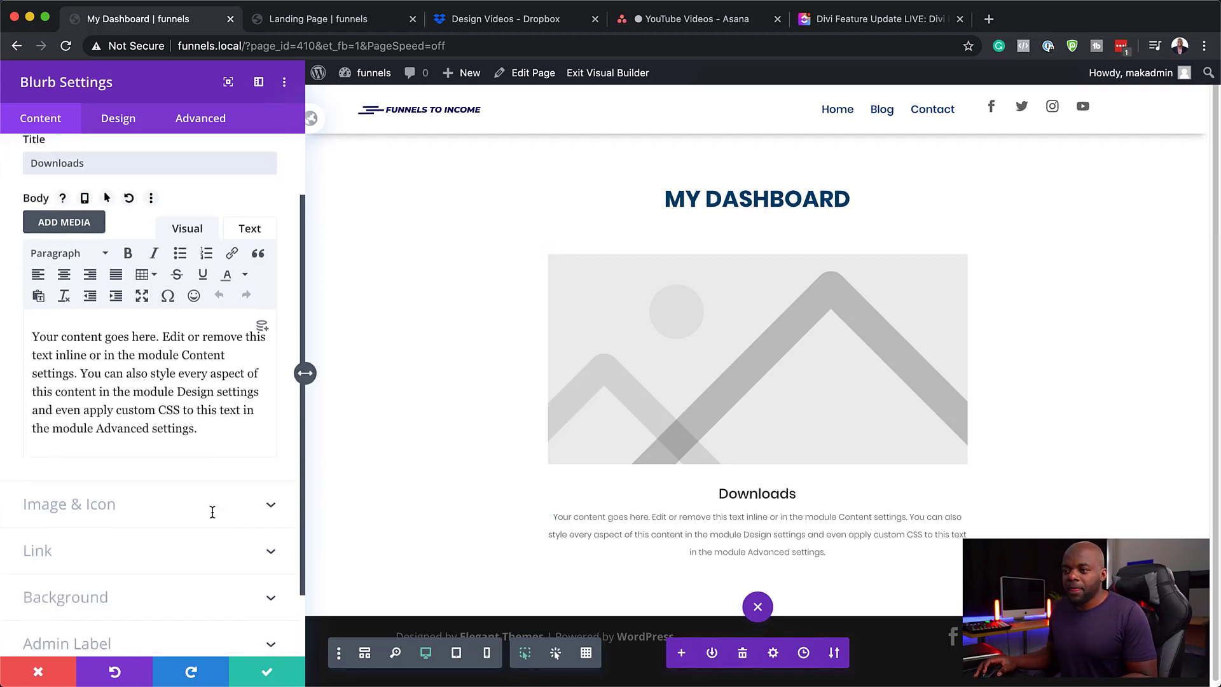
pyautogui.click(110, 506)
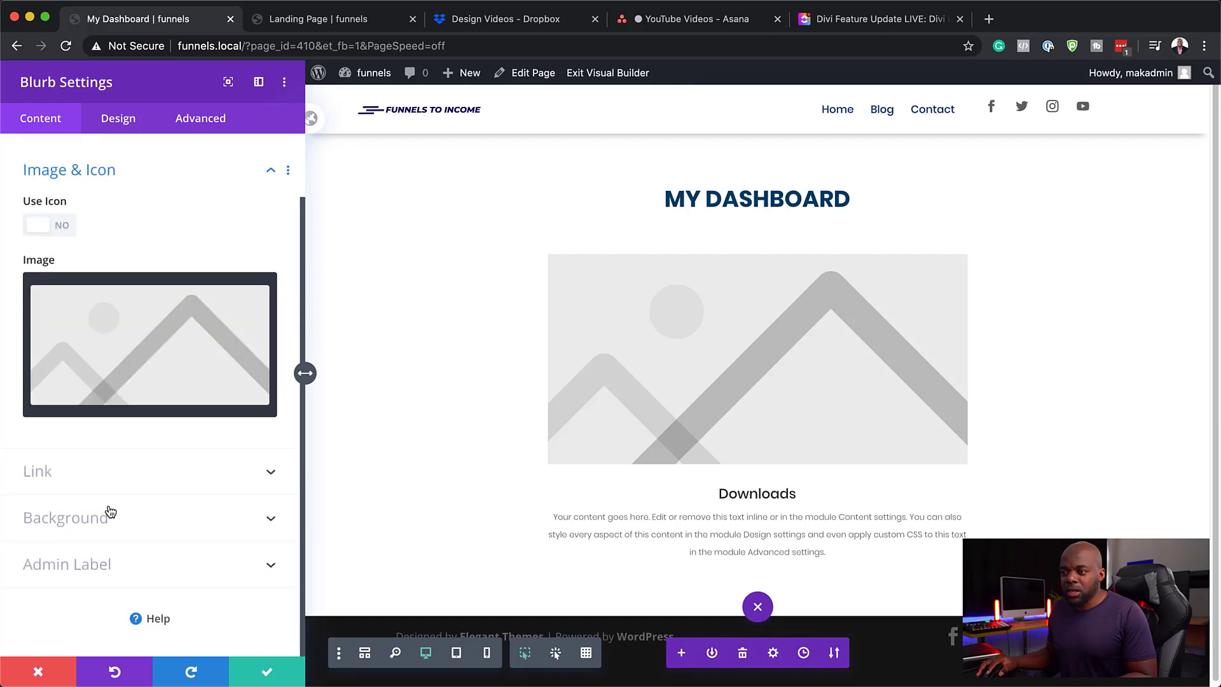
pyautogui.click(63, 225)
pyautogui.moveTo(269, 296); pyautogui.dragTo(278, 373)
pyautogui.click(257, 396)
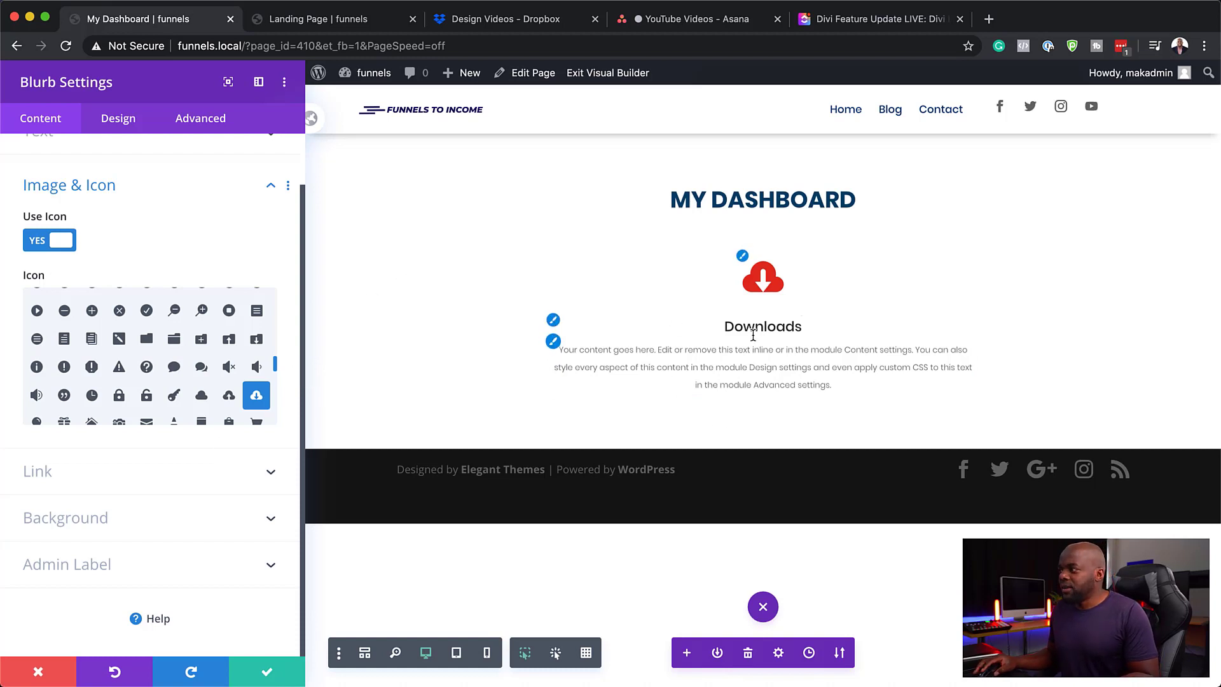
# Make the Downloads title text uppercase and Bold
pyautogui.click(553, 322)
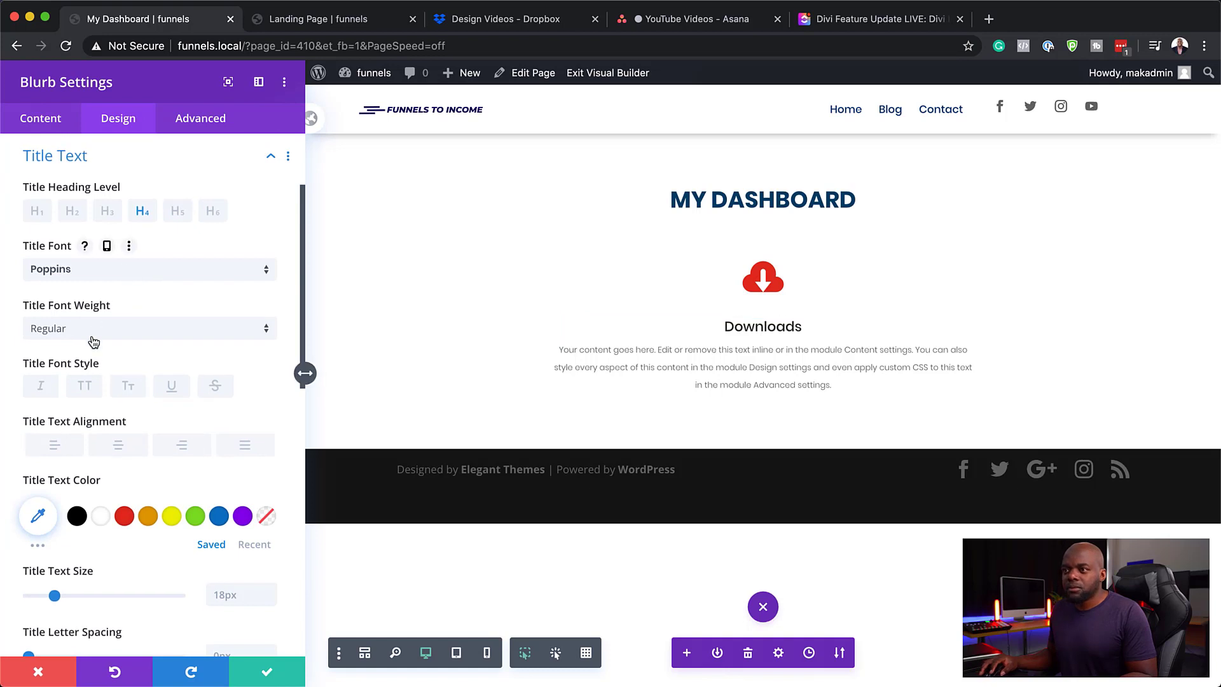
pyautogui.click(85, 387)
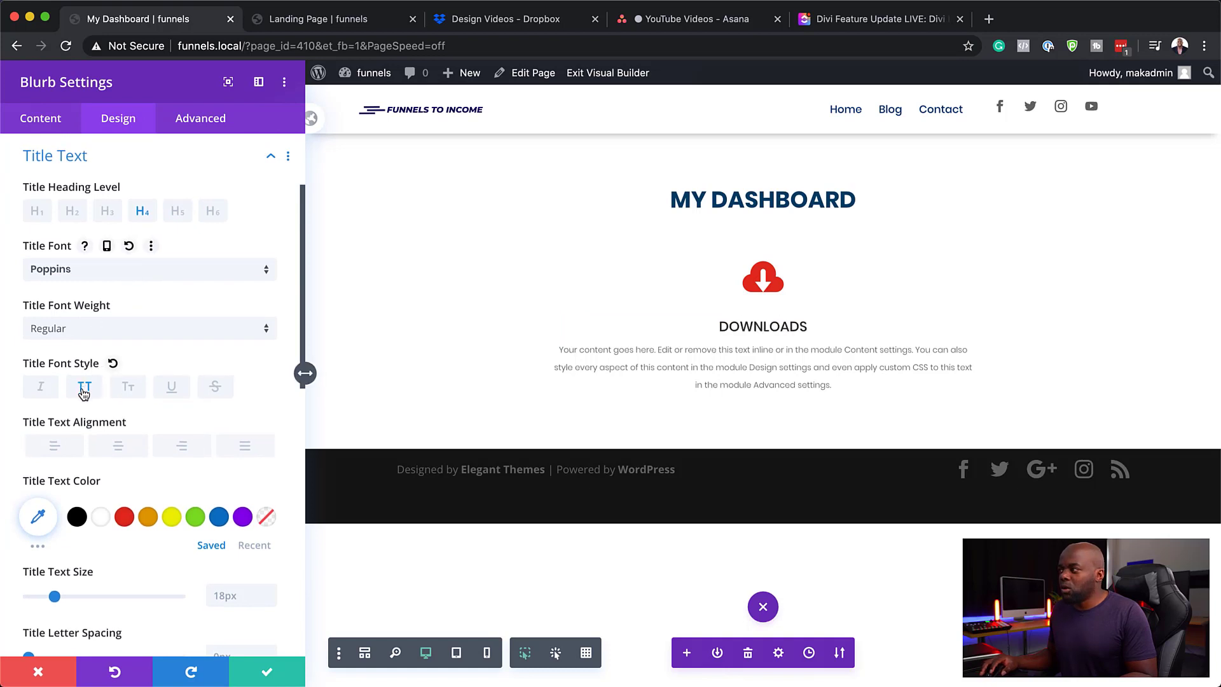
pyautogui.click(112, 328)
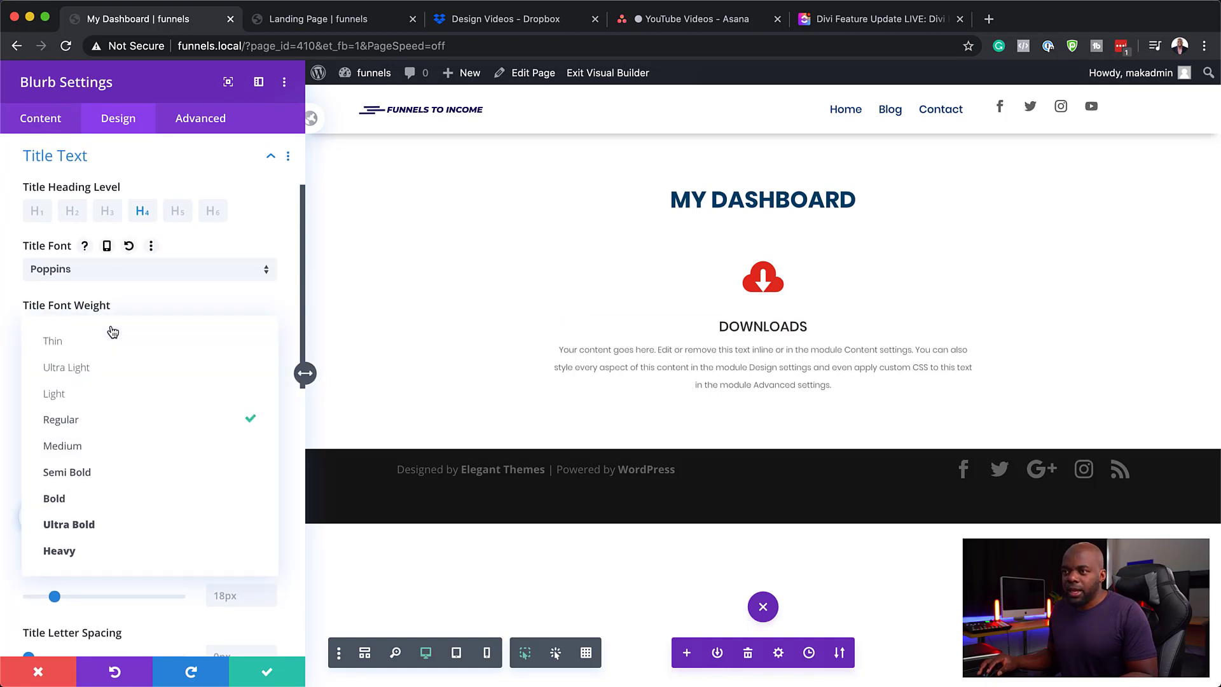
pyautogui.click(97, 498)
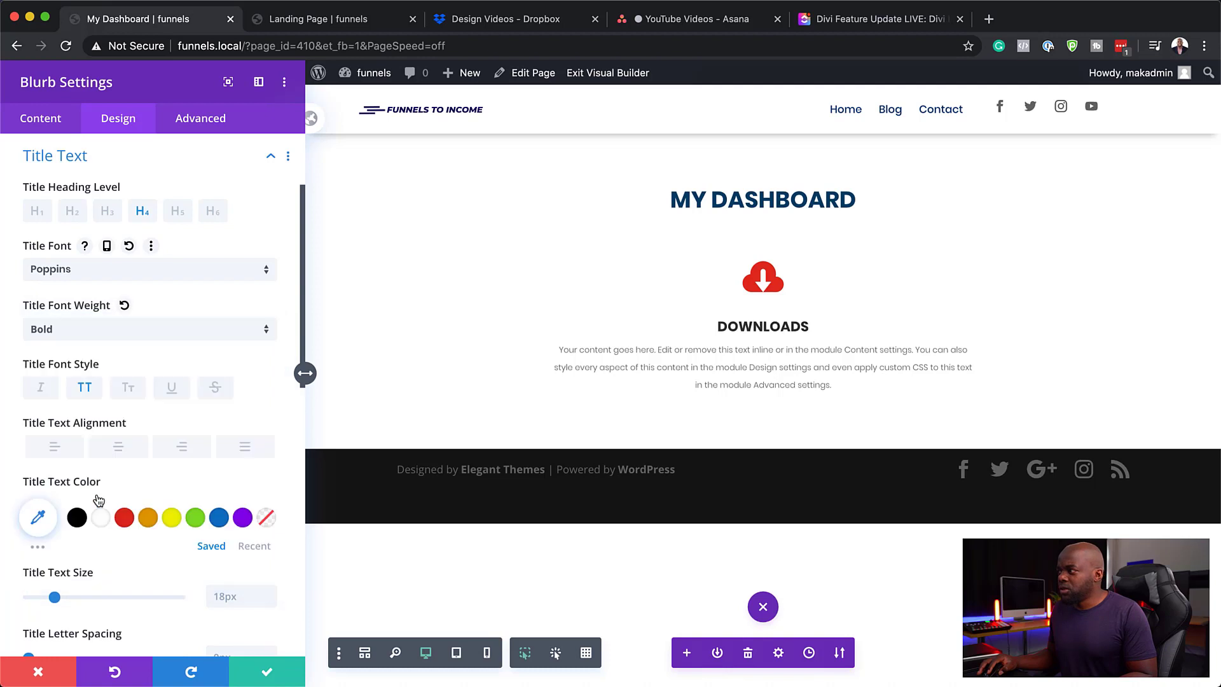
pyautogui.click(990, 19)
# Copy the second placeholder paragraph from lorem2.com and return to the My Dashboard editor
pyautogui.write('lore')
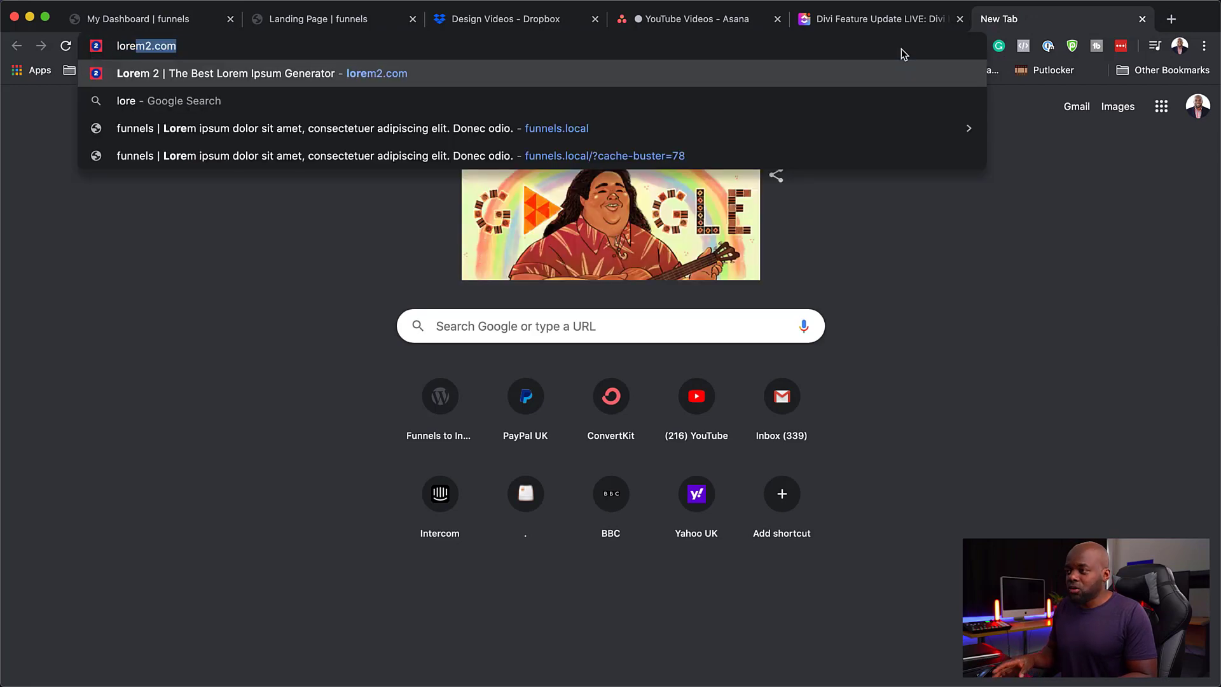
pyautogui.press('Return')
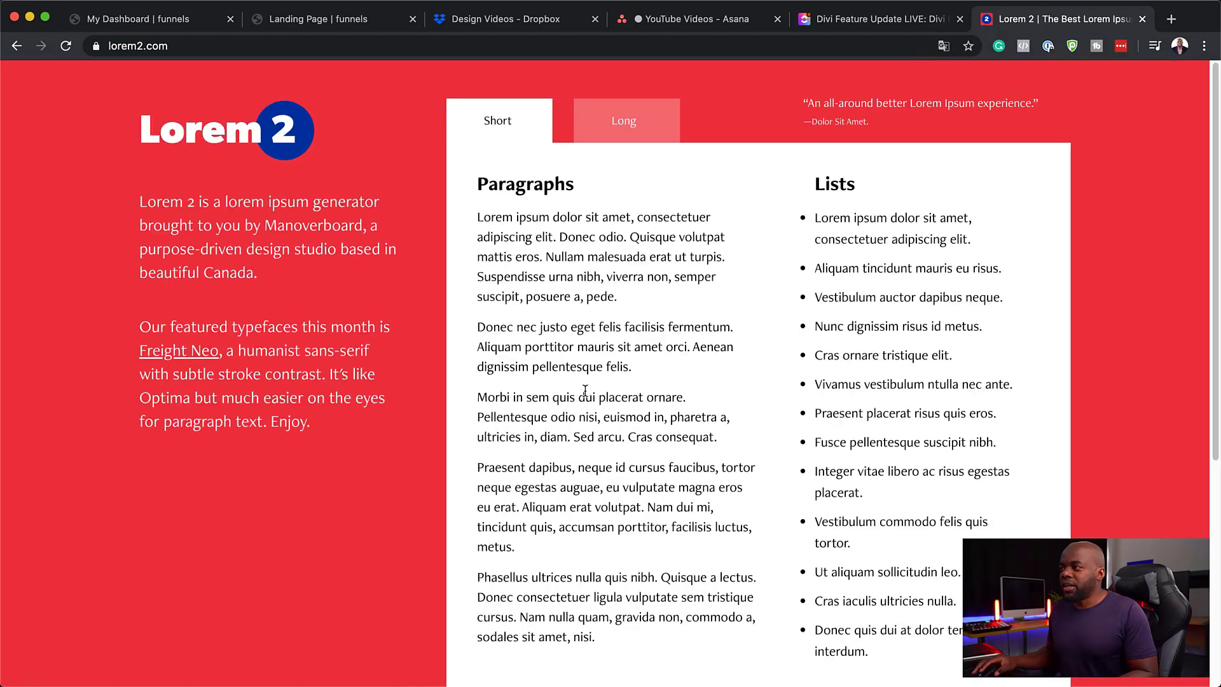
pyautogui.moveTo(478, 330); pyautogui.dragTo(637, 377)
pyautogui.press('super+c')
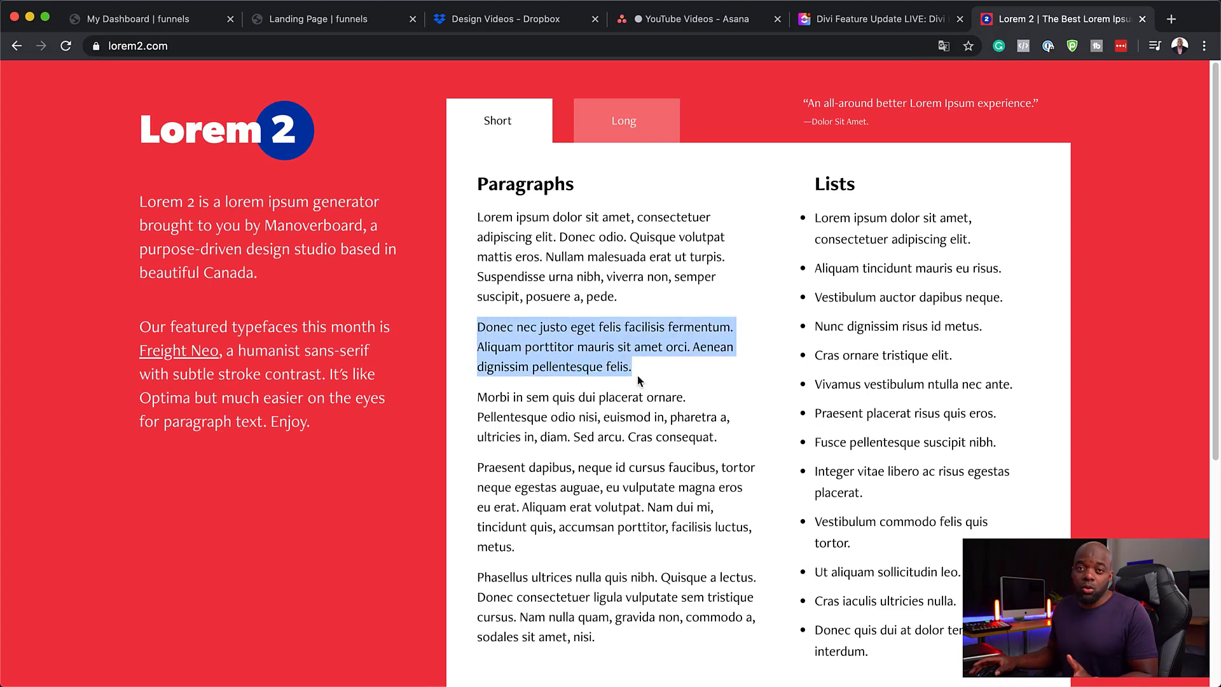
pyautogui.click(176, 24)
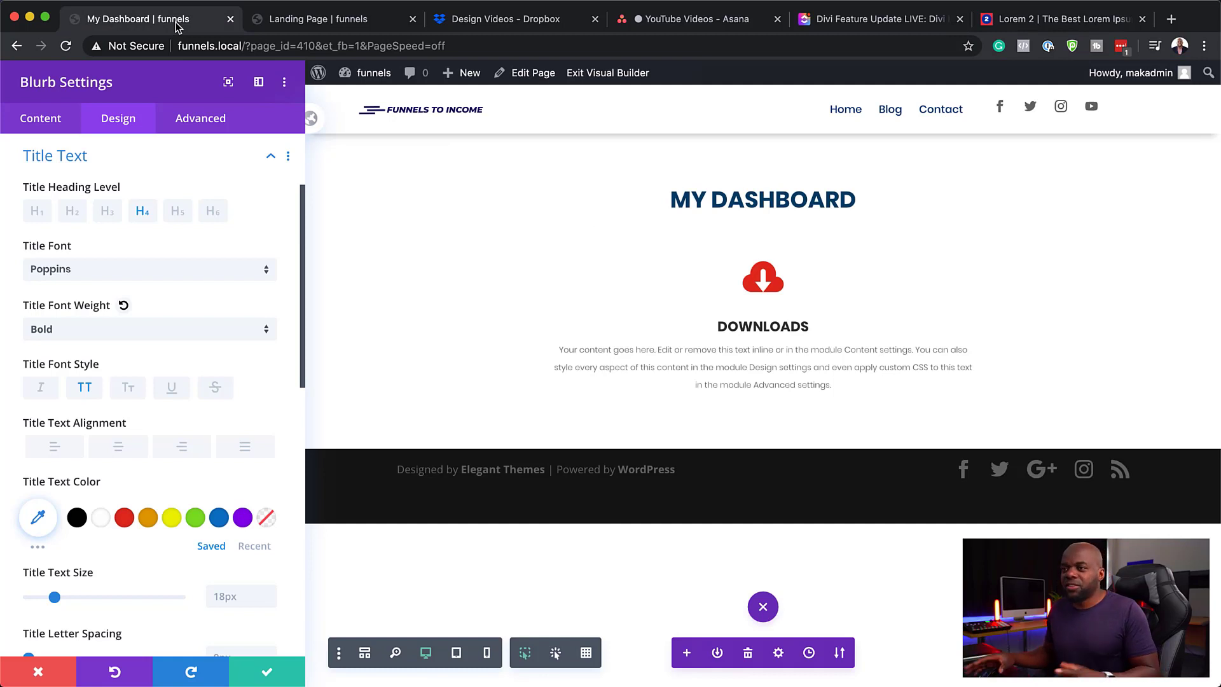
# Paste the copied Lorem 2 paragraph over the blurb's placeholder body text
pyautogui.click(61, 123)
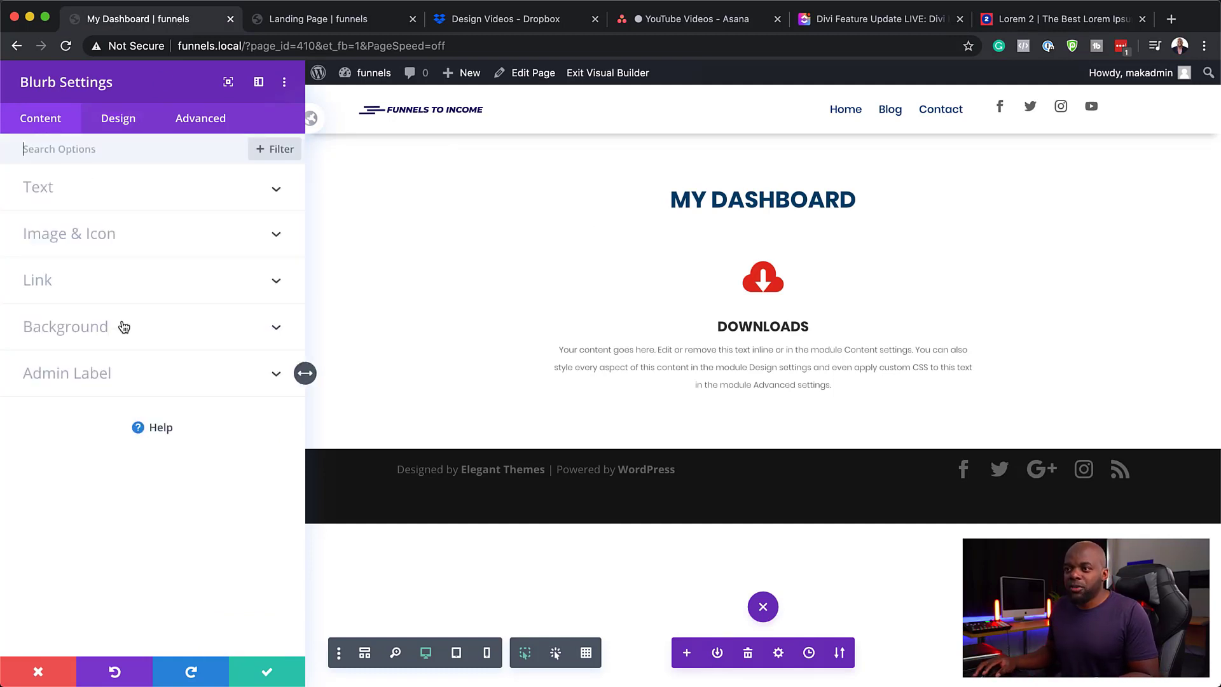
pyautogui.click(59, 205)
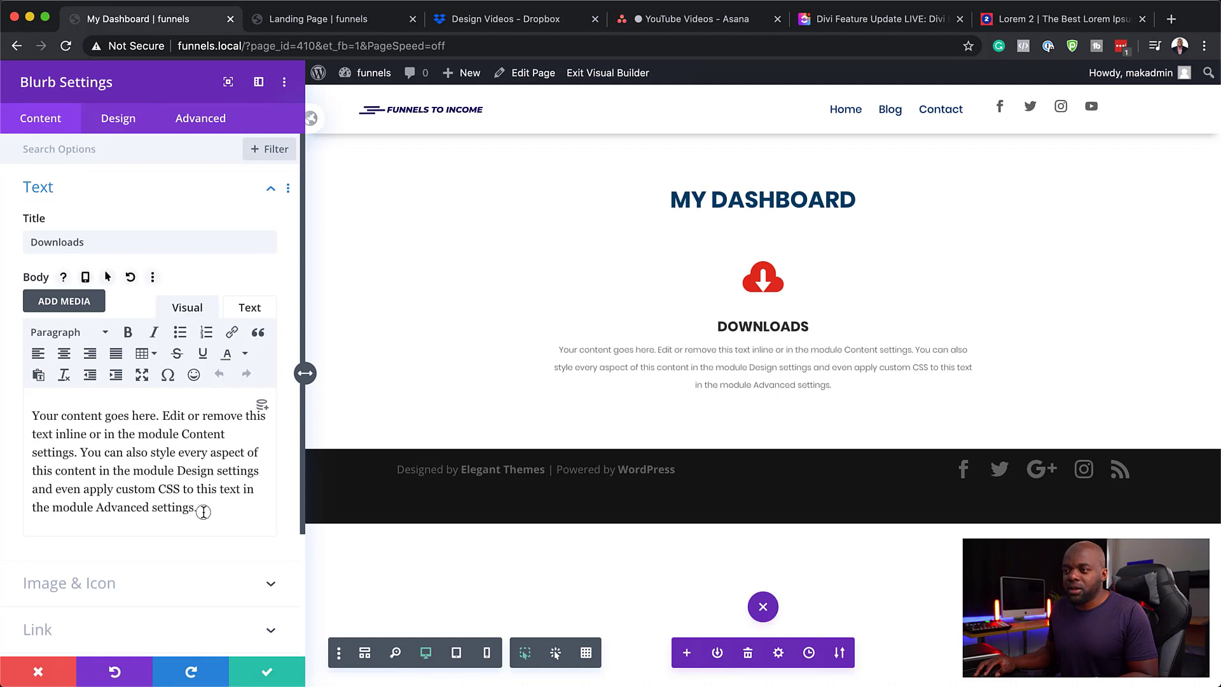
pyautogui.moveTo(202, 508); pyautogui.dragTo(29, 416)
pyautogui.press('super+v')
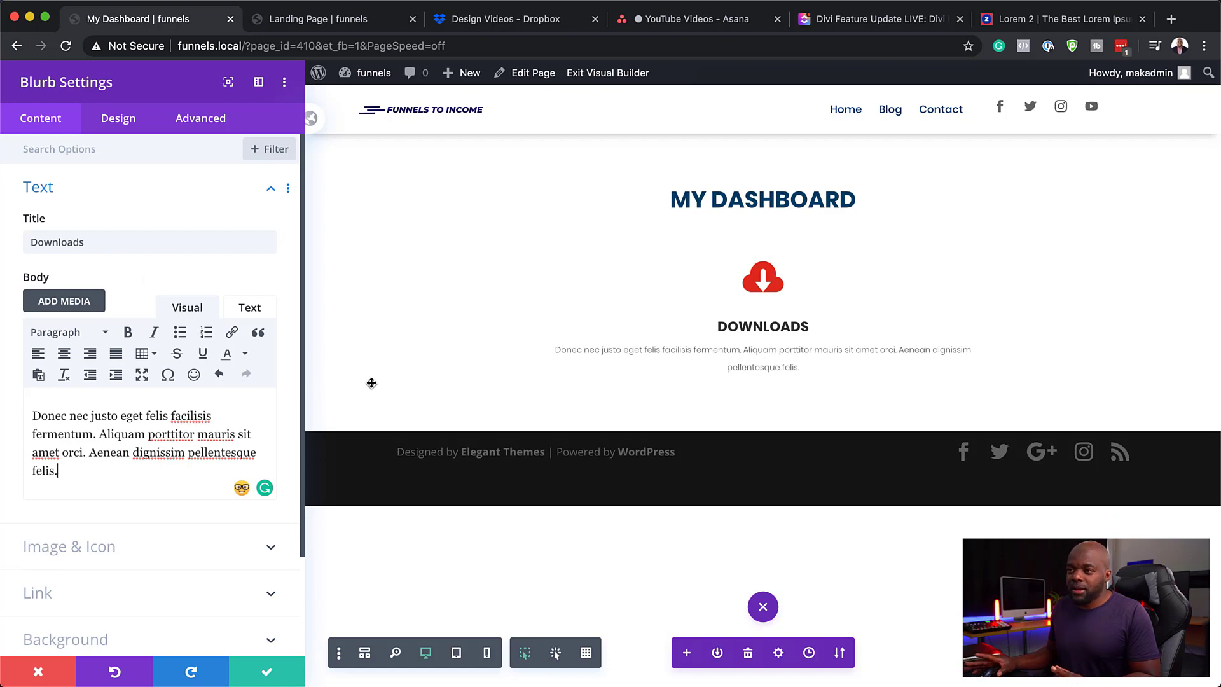
# Give the blurb a 2px border in light grey #e2e2e2
pyautogui.click(119, 119)
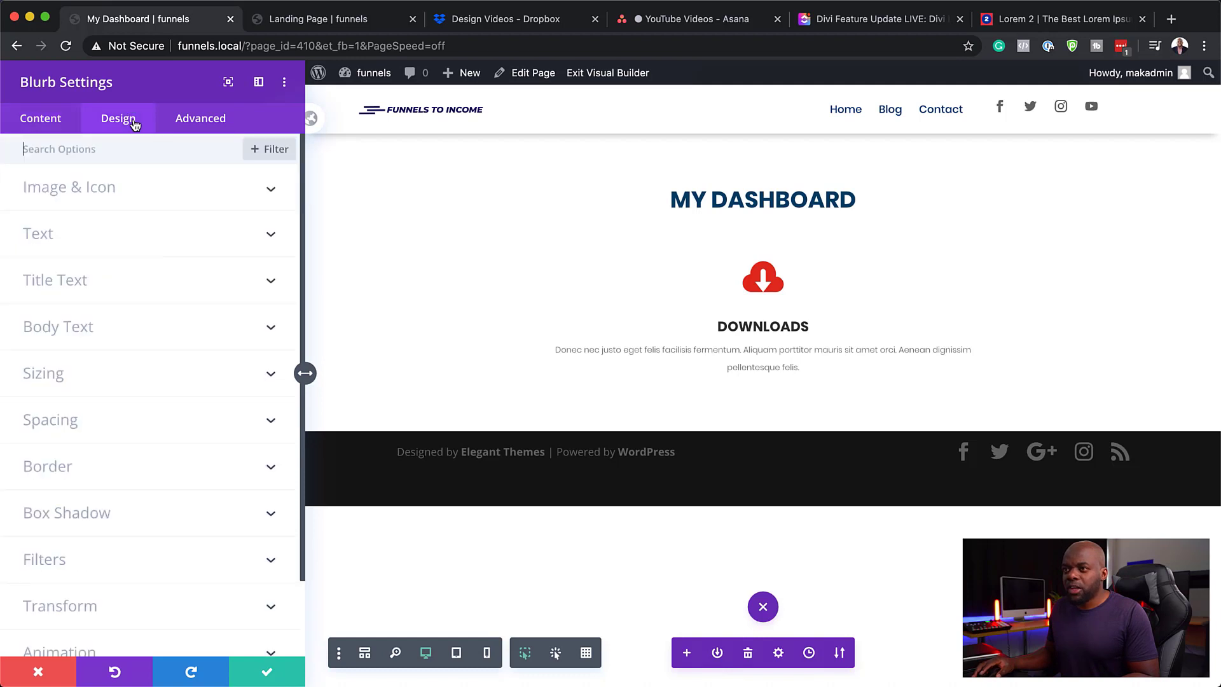
pyautogui.click(69, 470)
pyautogui.scroll(-1, 144, 549)
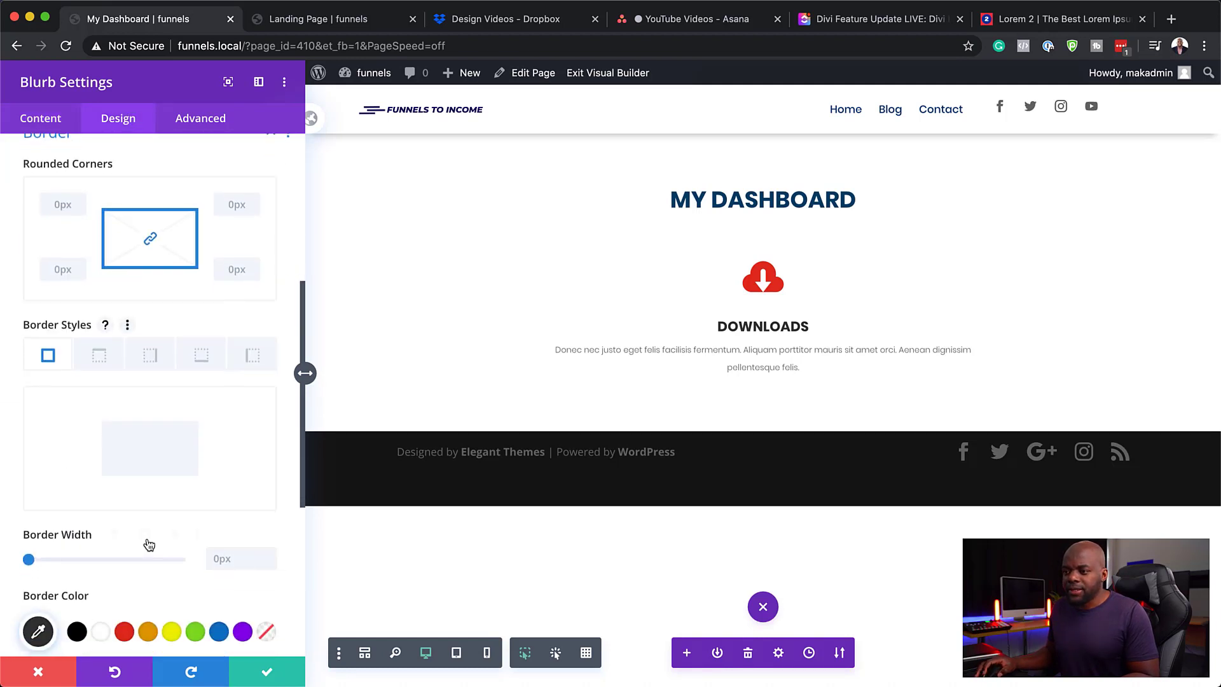
pyautogui.moveTo(31, 537); pyautogui.dragTo(33, 537)
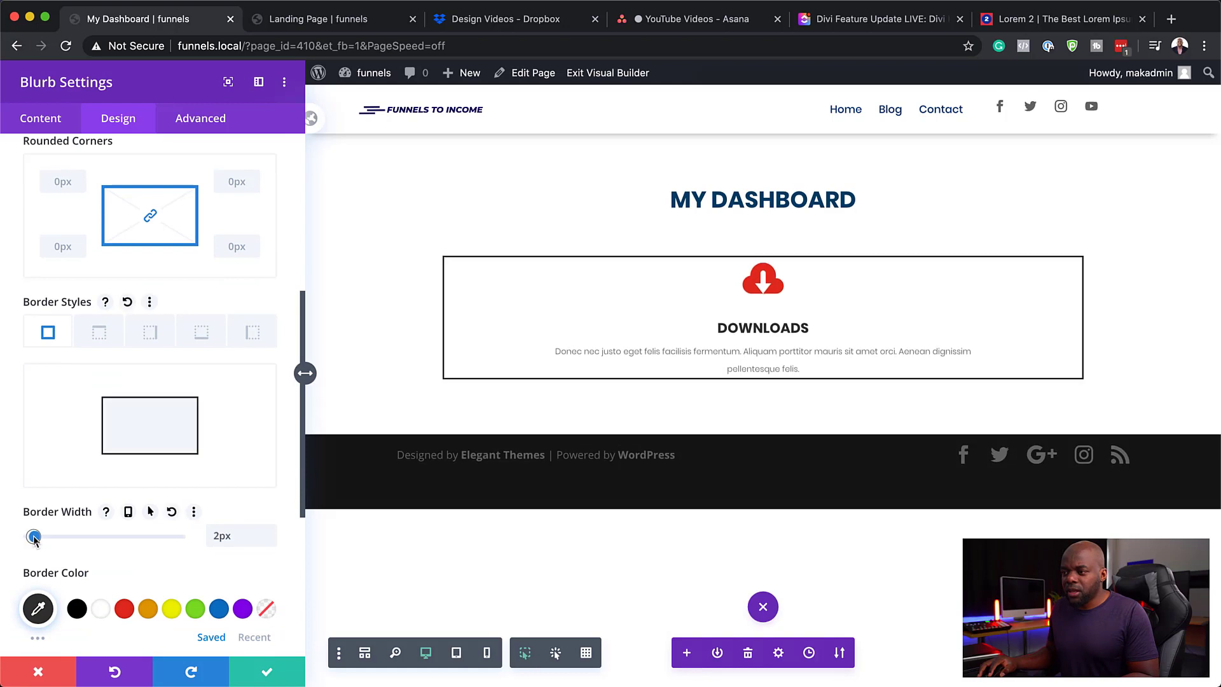
pyautogui.click(39, 608)
pyautogui.scroll(-4, 267, 575)
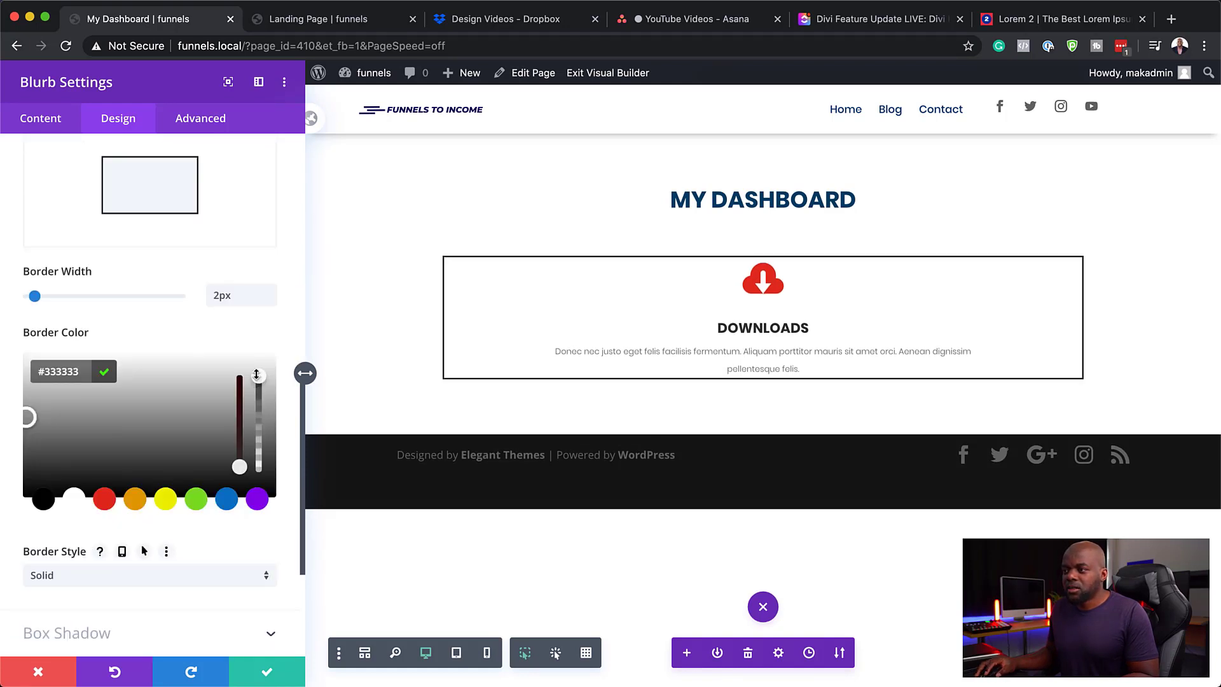
pyautogui.moveTo(51, 395); pyautogui.dragTo(22, 371)
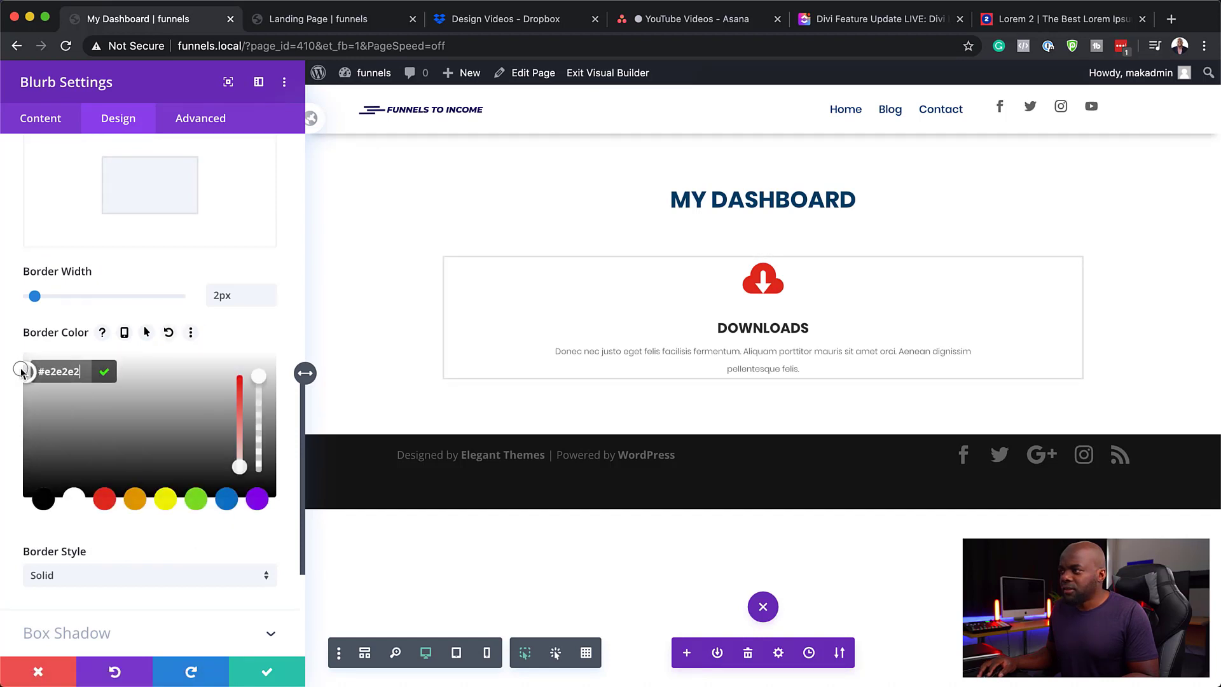
pyautogui.click(105, 371)
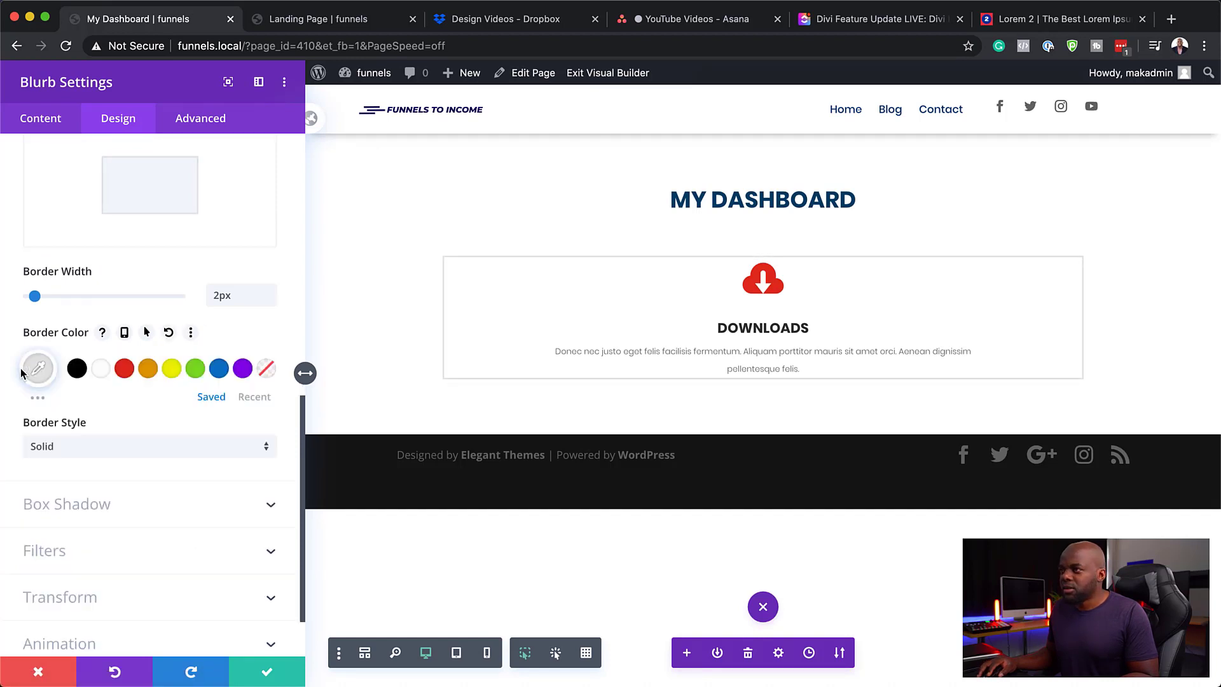
# Round all four corners of the blurb border to 6px
pyautogui.scroll(4, 223, 277)
pyautogui.scroll(1, 159, 247)
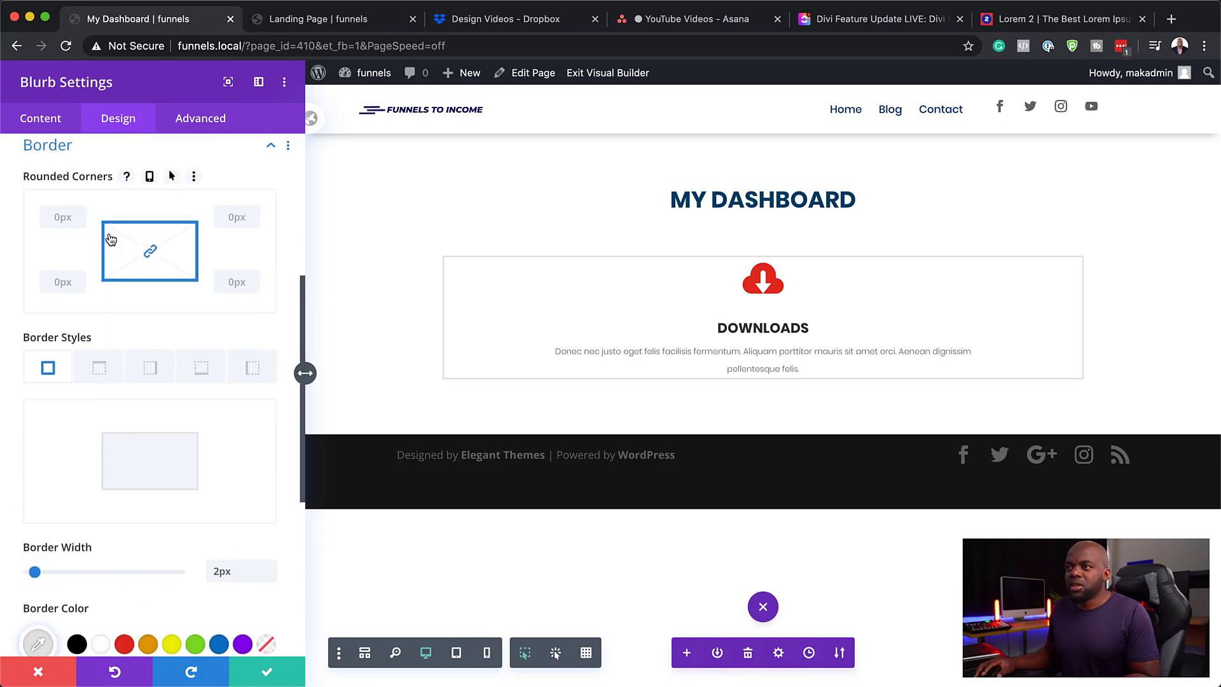
pyautogui.moveTo(65, 239); pyautogui.dragTo(66, 238)
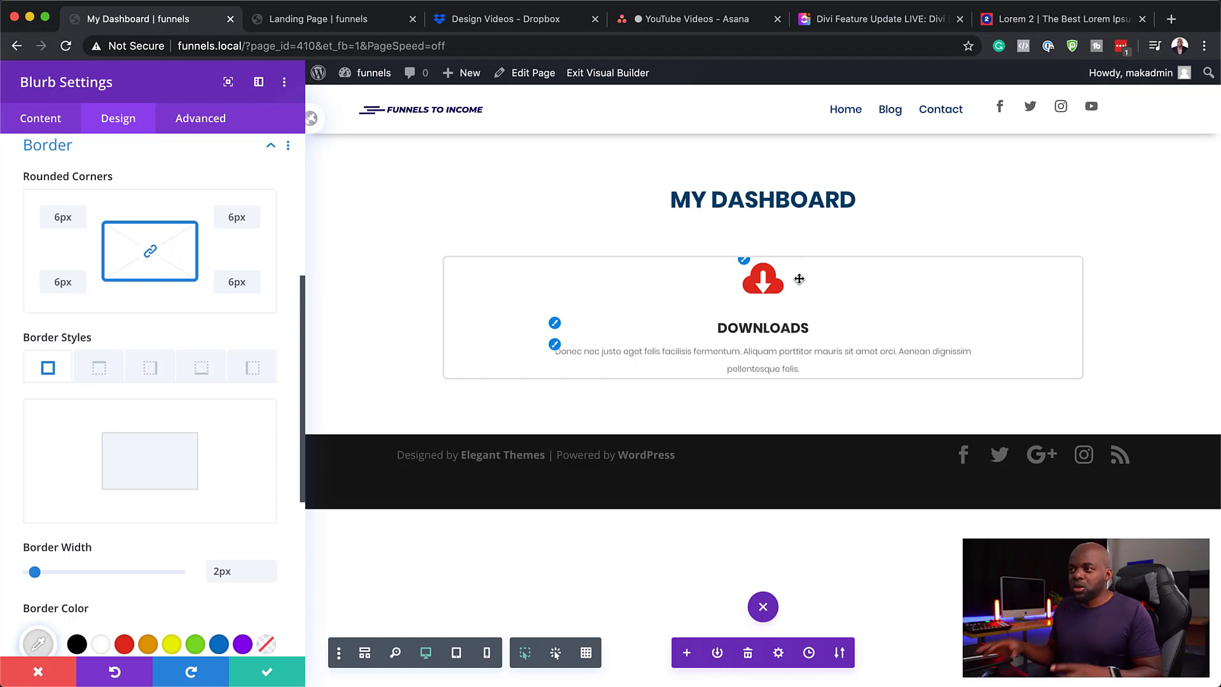
pyautogui.scroll(-2, 191, 528)
pyautogui.scroll(8, 189, 527)
# Set the card's padding to 30px on all sides, then raise it to 42px
pyautogui.click(76, 332)
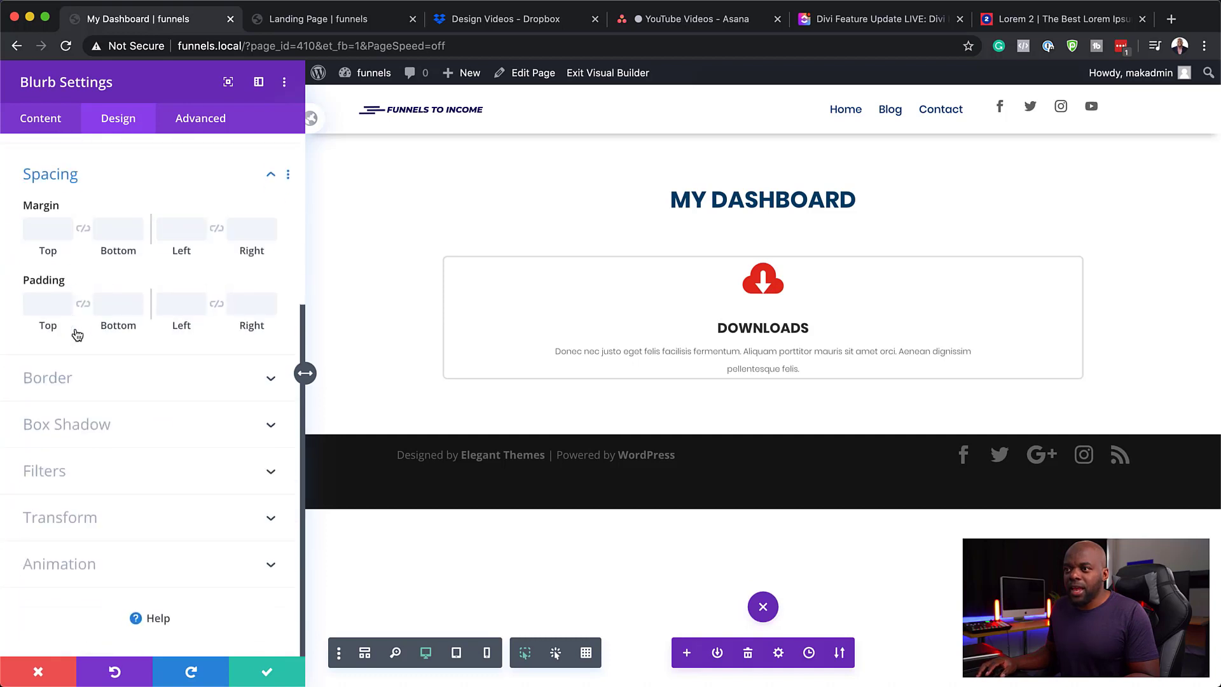
pyautogui.click(46, 300)
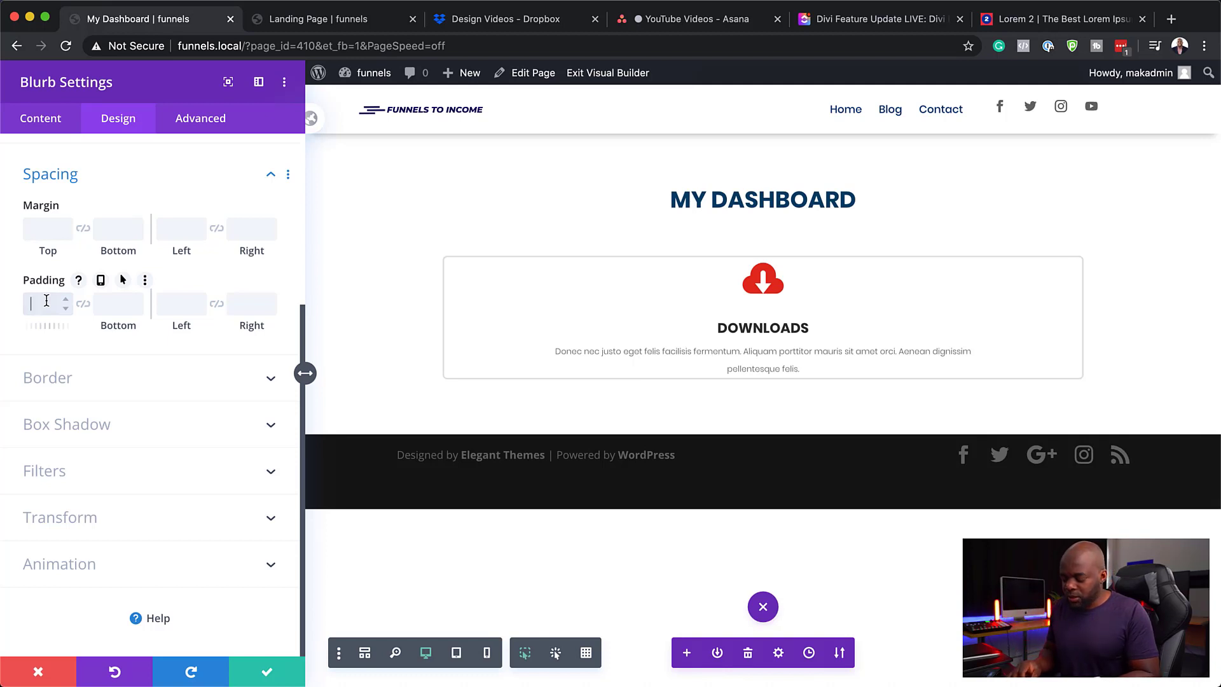
pyautogui.write('30px')
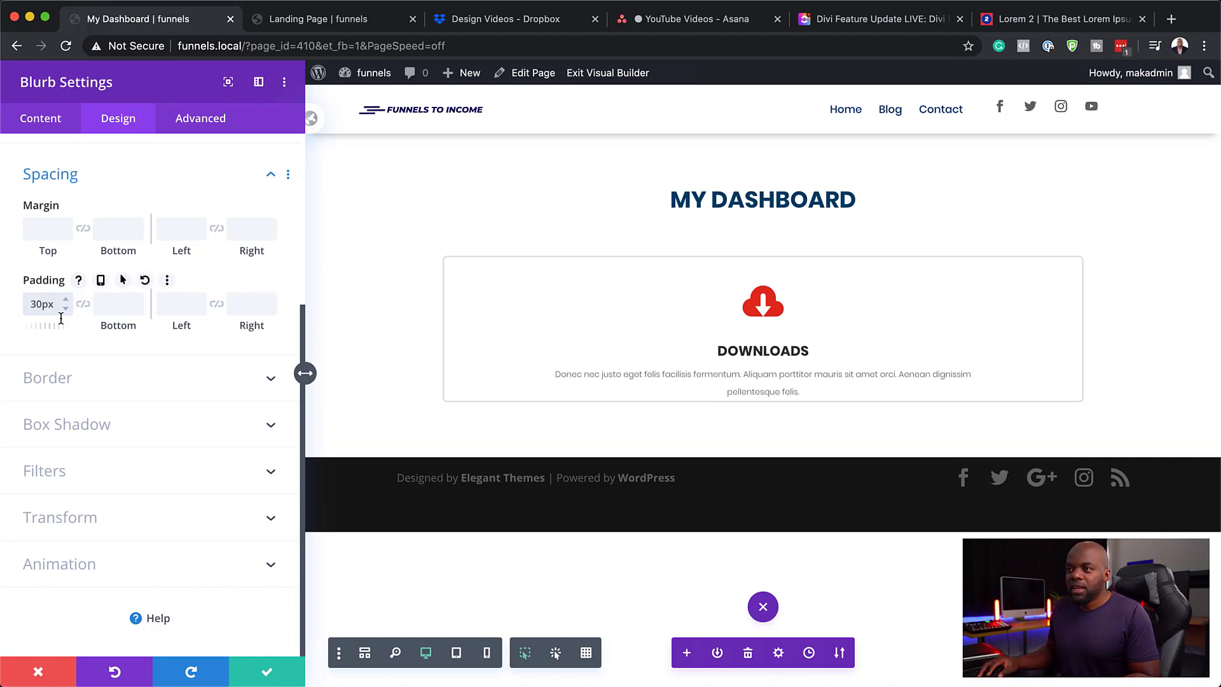
pyautogui.click(83, 305)
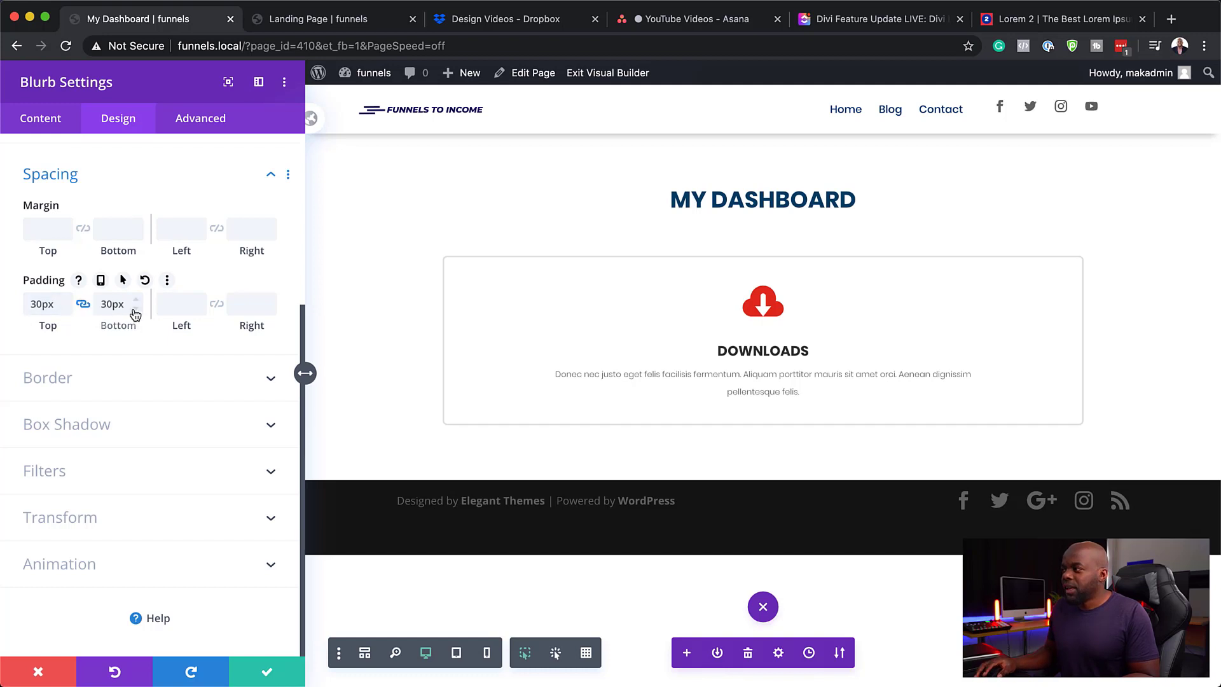
pyautogui.click(171, 304)
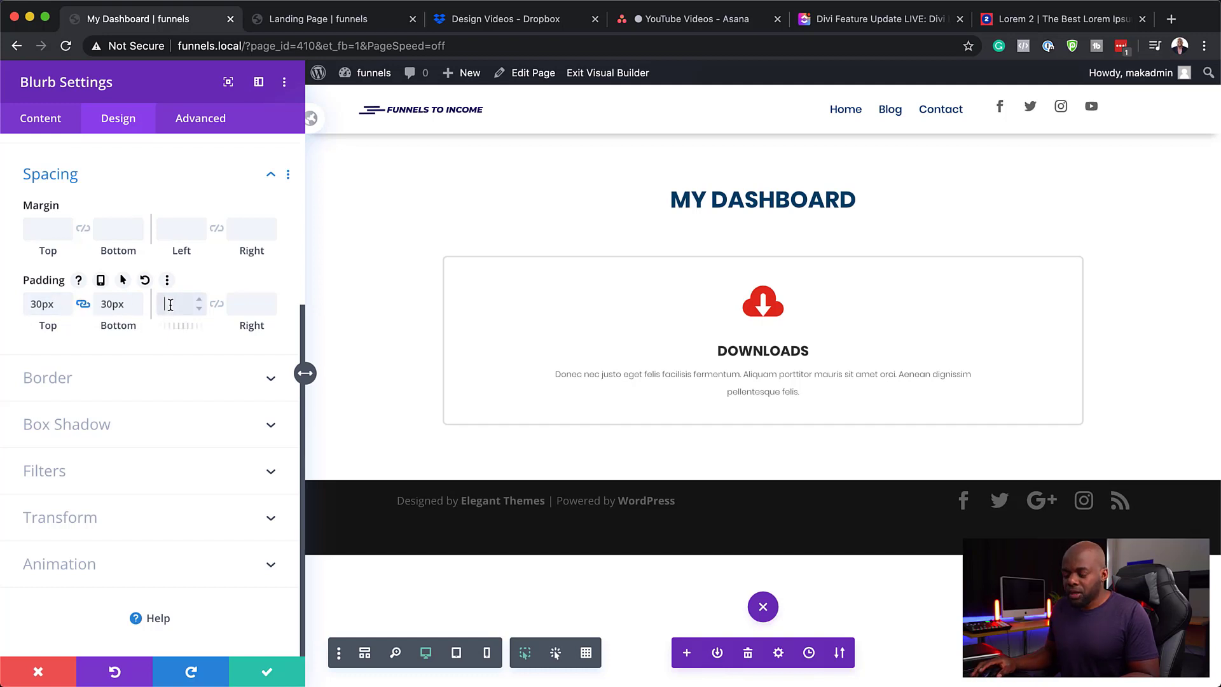
pyautogui.write('30')
pyautogui.click(216, 304)
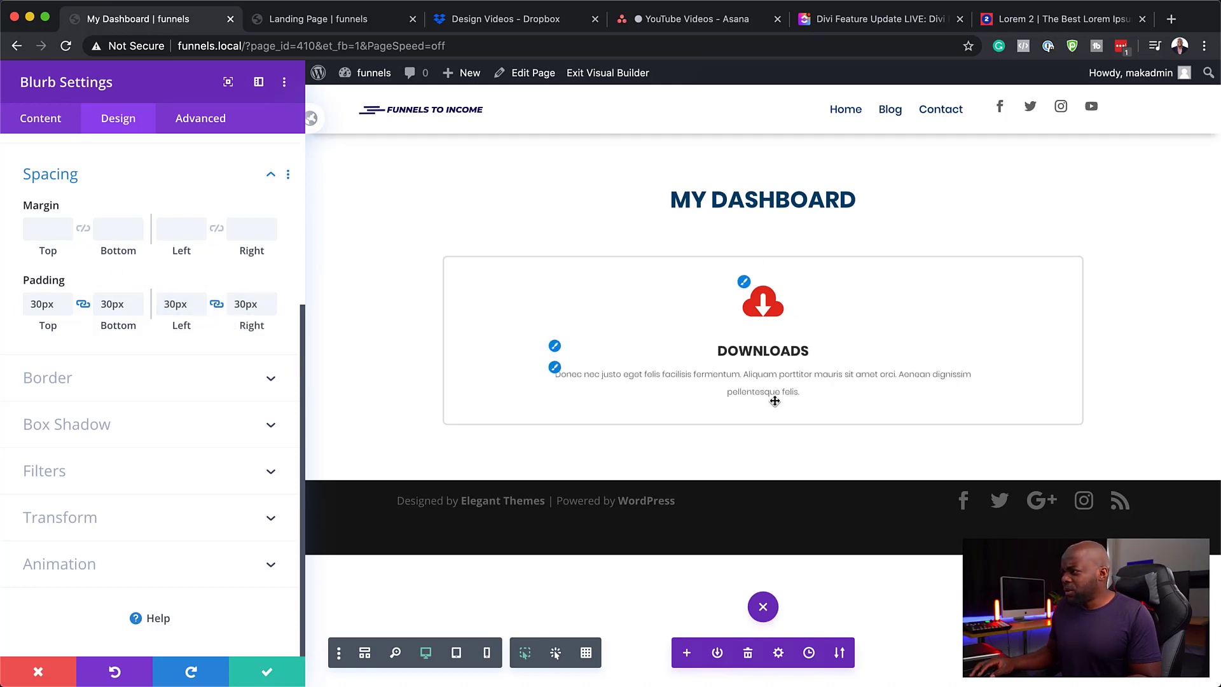
pyautogui.moveTo(44, 324); pyautogui.dragTo(54, 328)
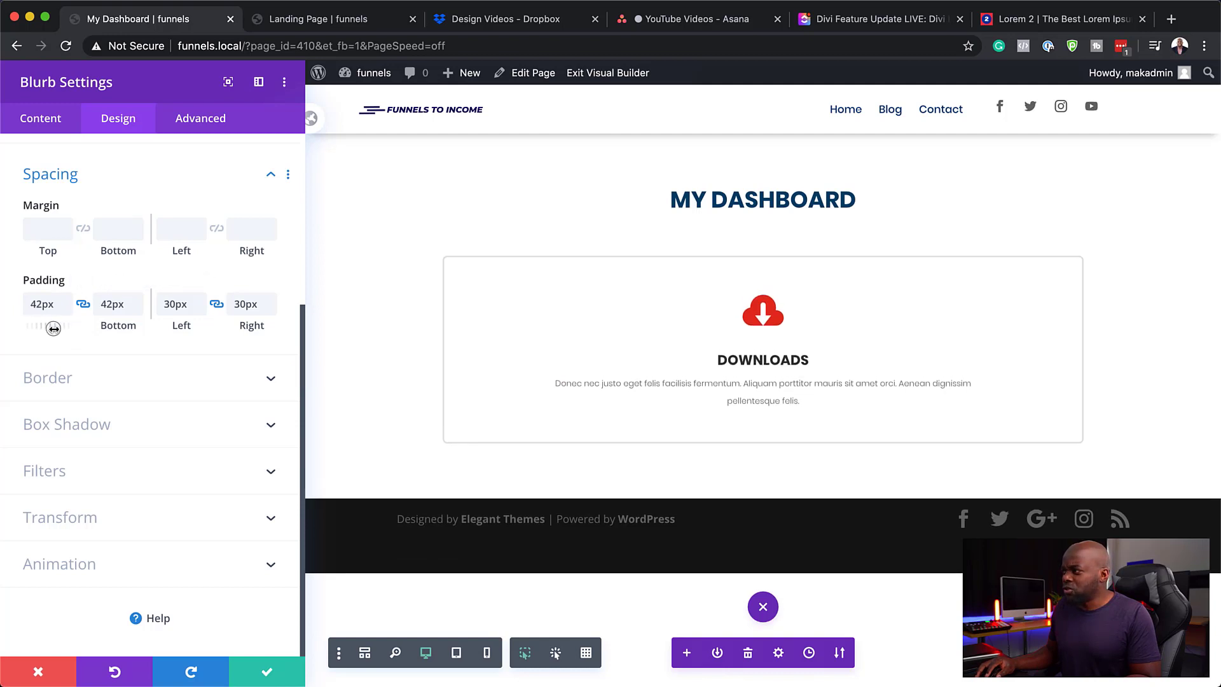
pyautogui.moveTo(177, 327); pyautogui.dragTo(191, 326)
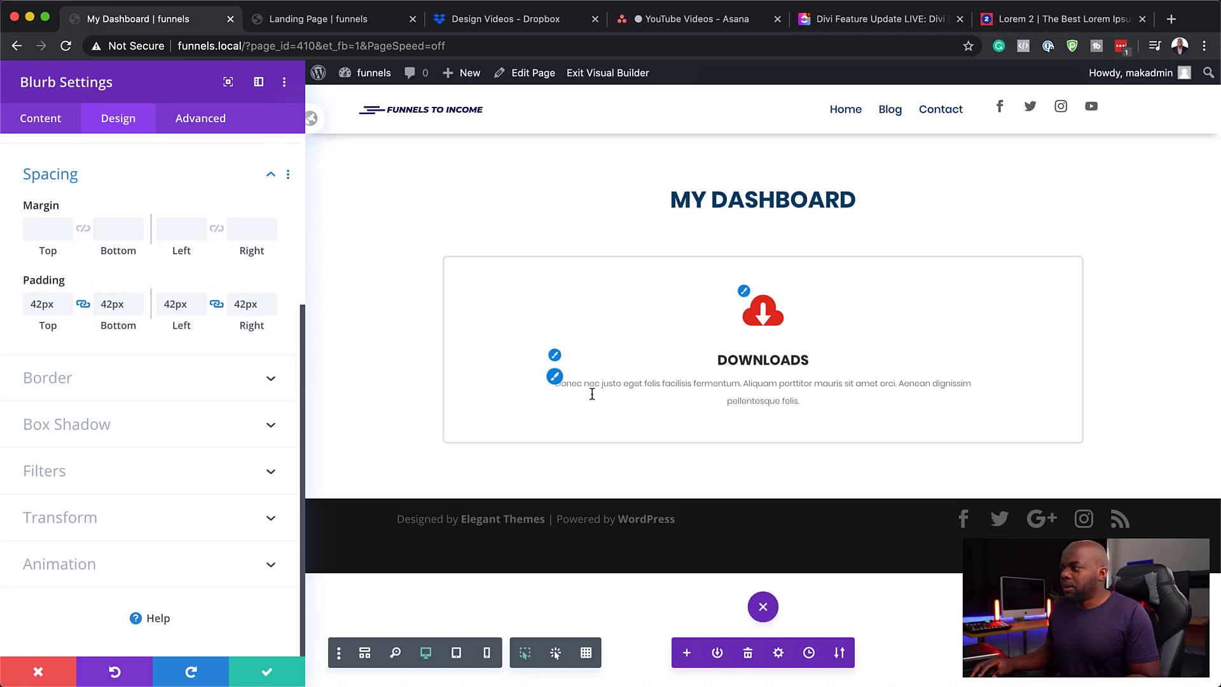
# Set the blurb body text to Regular weight at 16px
pyautogui.click(555, 377)
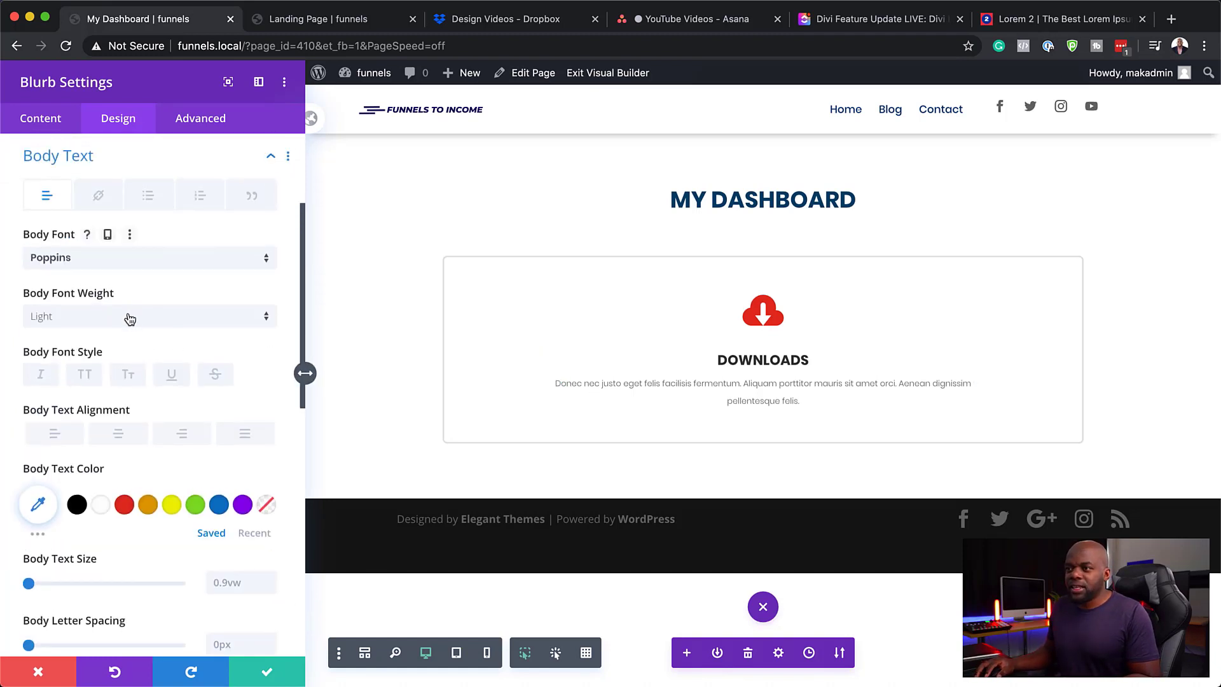
pyautogui.click(127, 319)
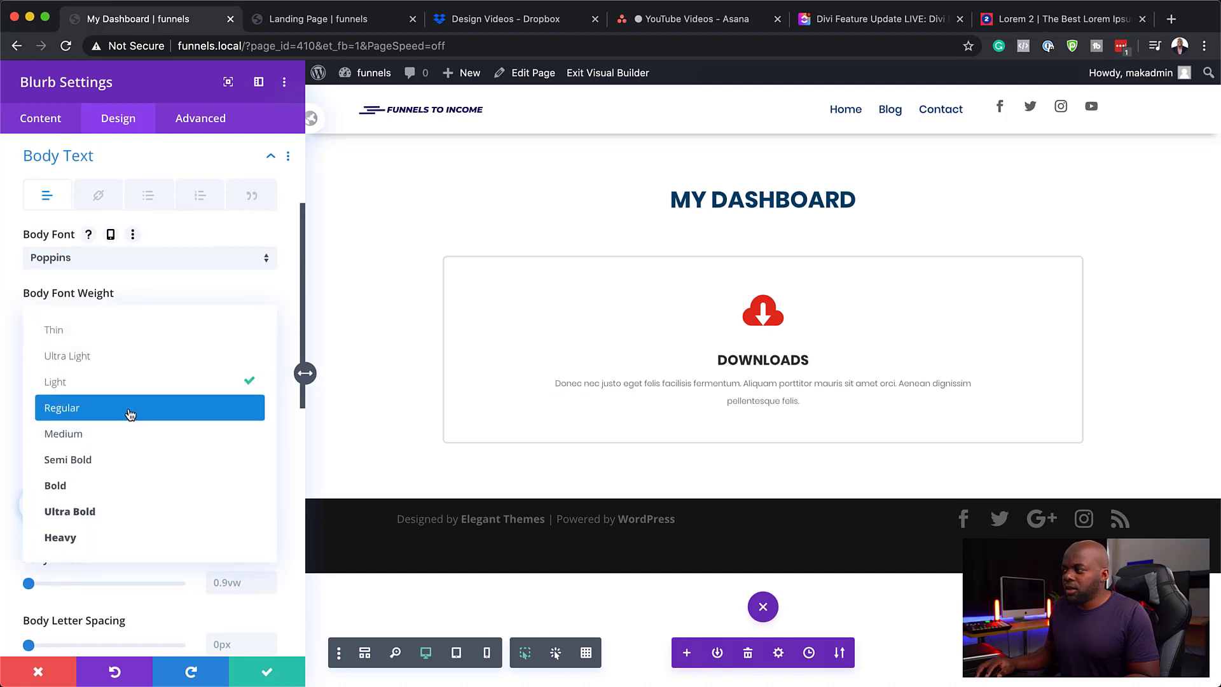
pyautogui.click(129, 410)
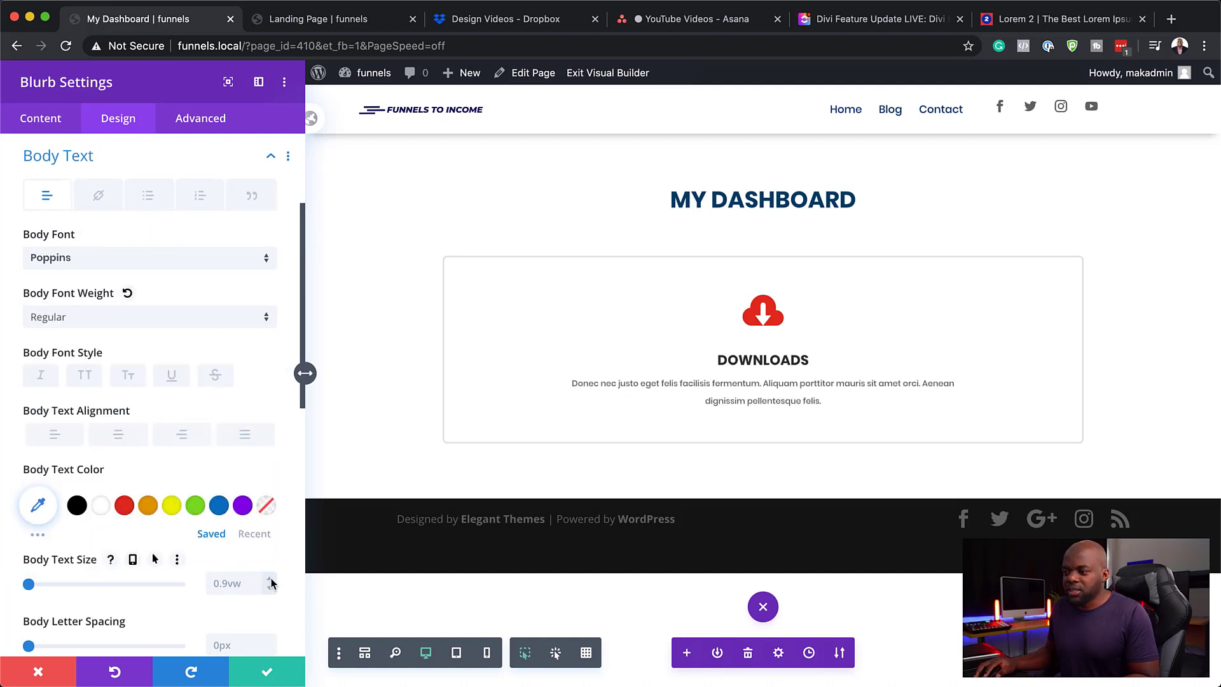
pyautogui.hotkey('ctrl', 'a')
pyautogui.press('BackSpace')
pyautogui.write('16v')
pyautogui.press('BackSpace')
pyautogui.write('px')
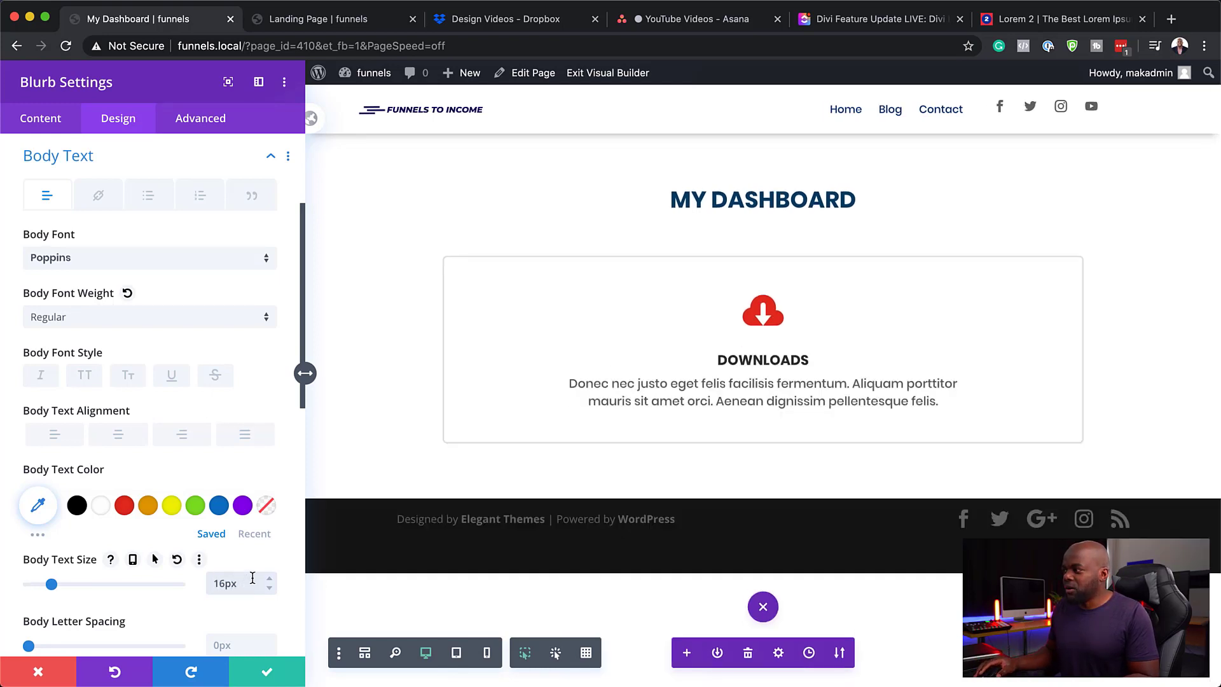
# Change the blurb's icon colour to grey and save the card settings
pyautogui.click(746, 293)
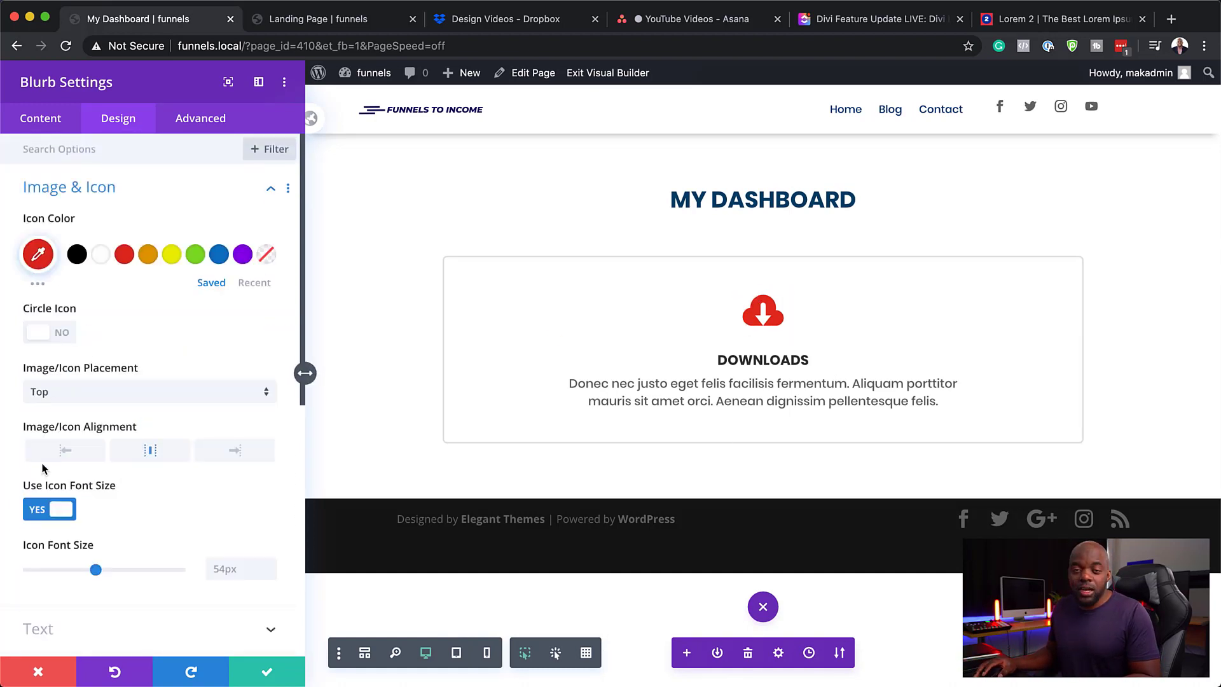
pyautogui.click(79, 258)
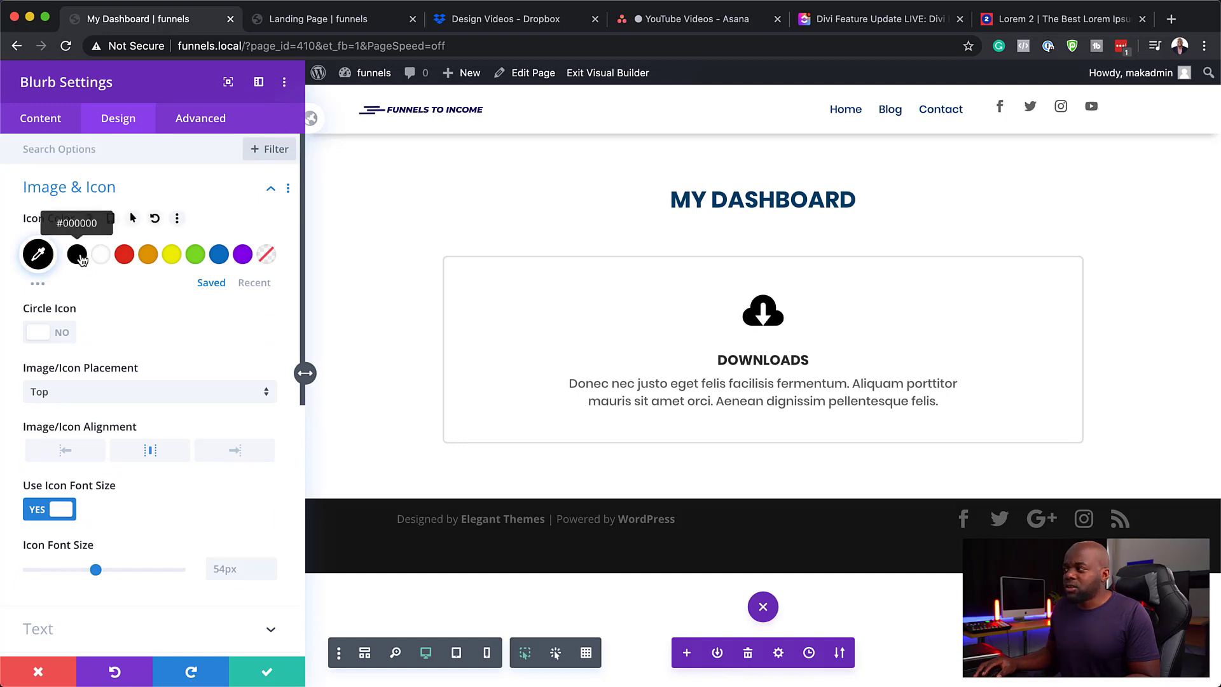
pyautogui.click(38, 255)
pyautogui.moveTo(47, 327); pyautogui.dragTo(14, 311)
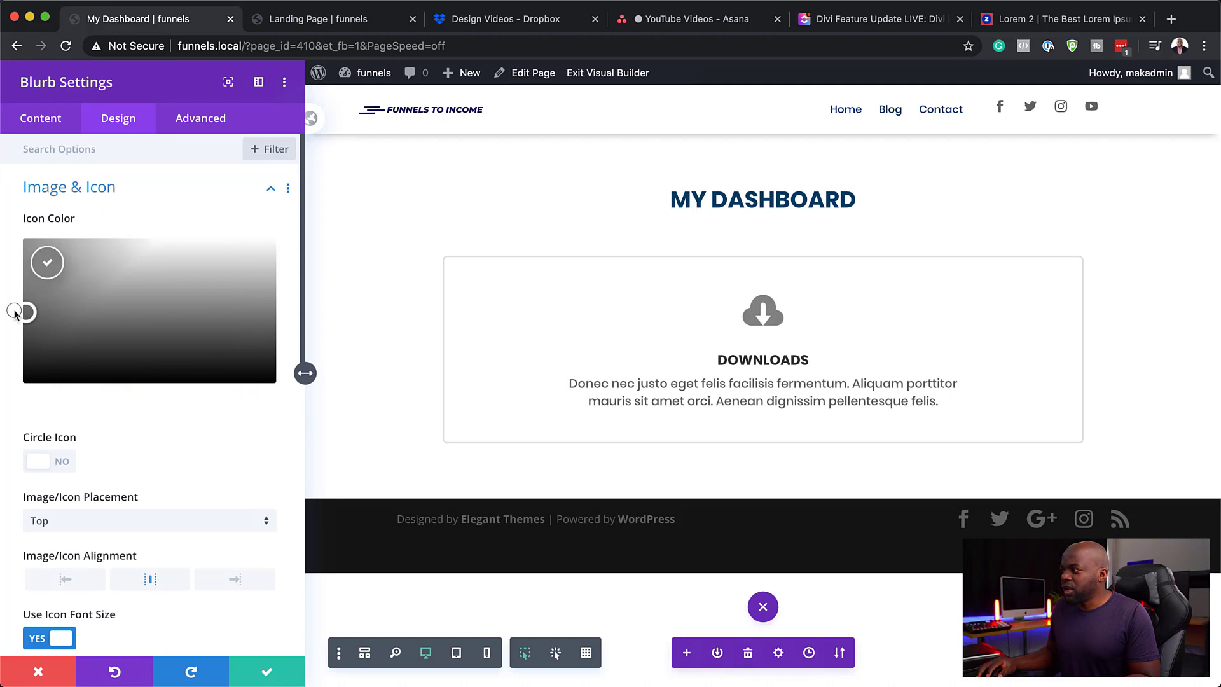
pyautogui.click(14, 313)
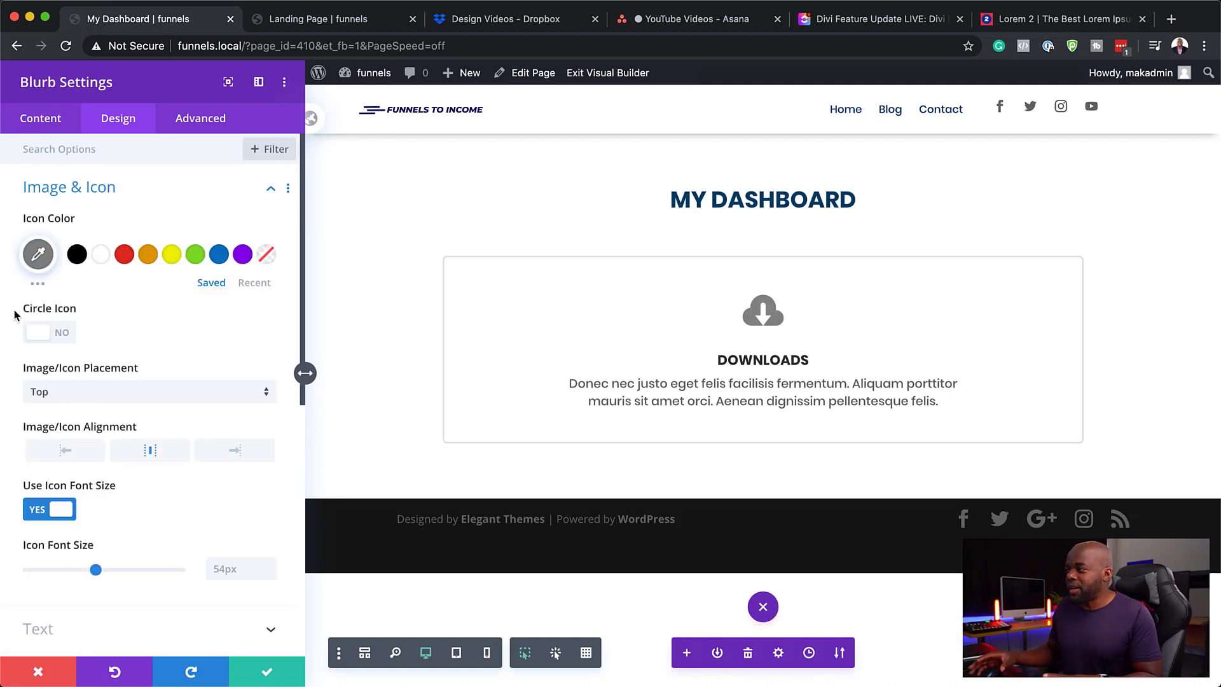
pyautogui.click(267, 674)
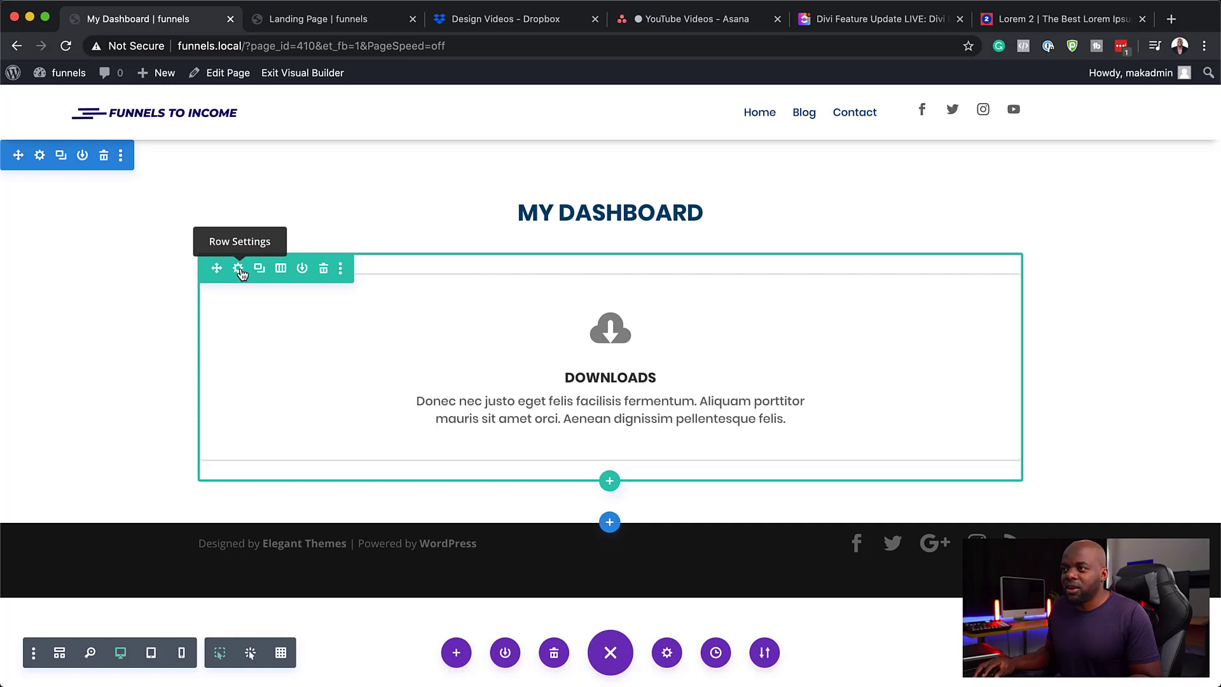
# Duplicate the Downloads card's column twice so the row holds three identical cards
pyautogui.click(238, 268)
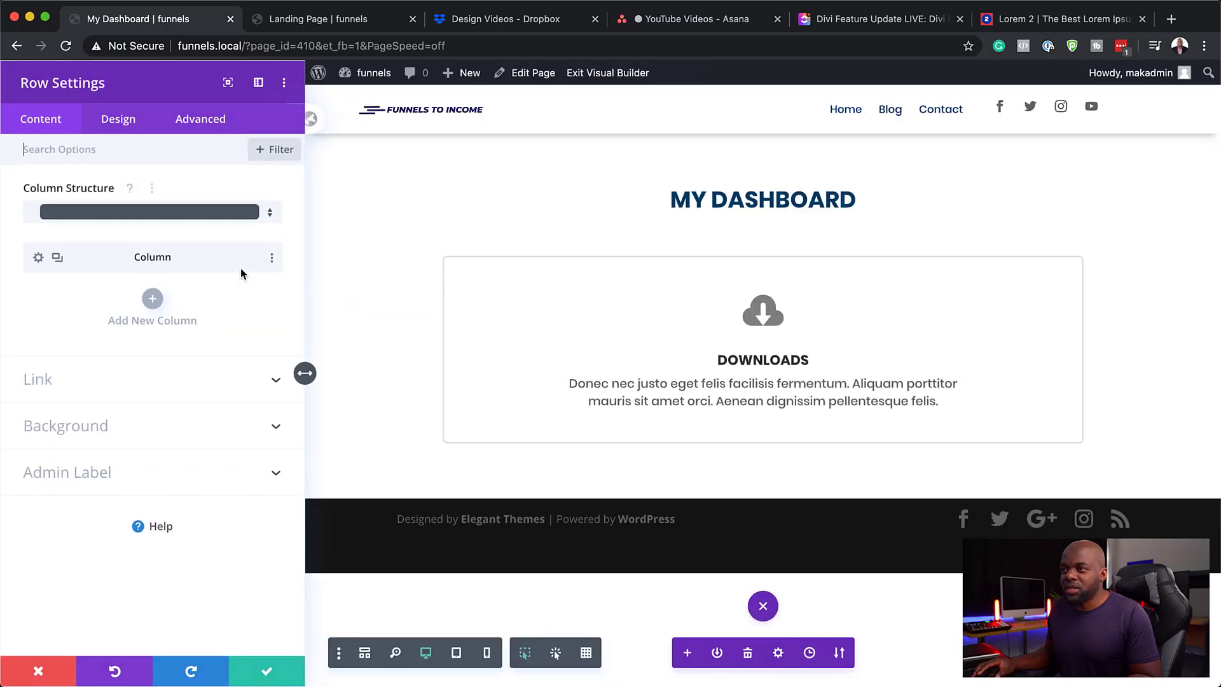
pyautogui.click(57, 258)
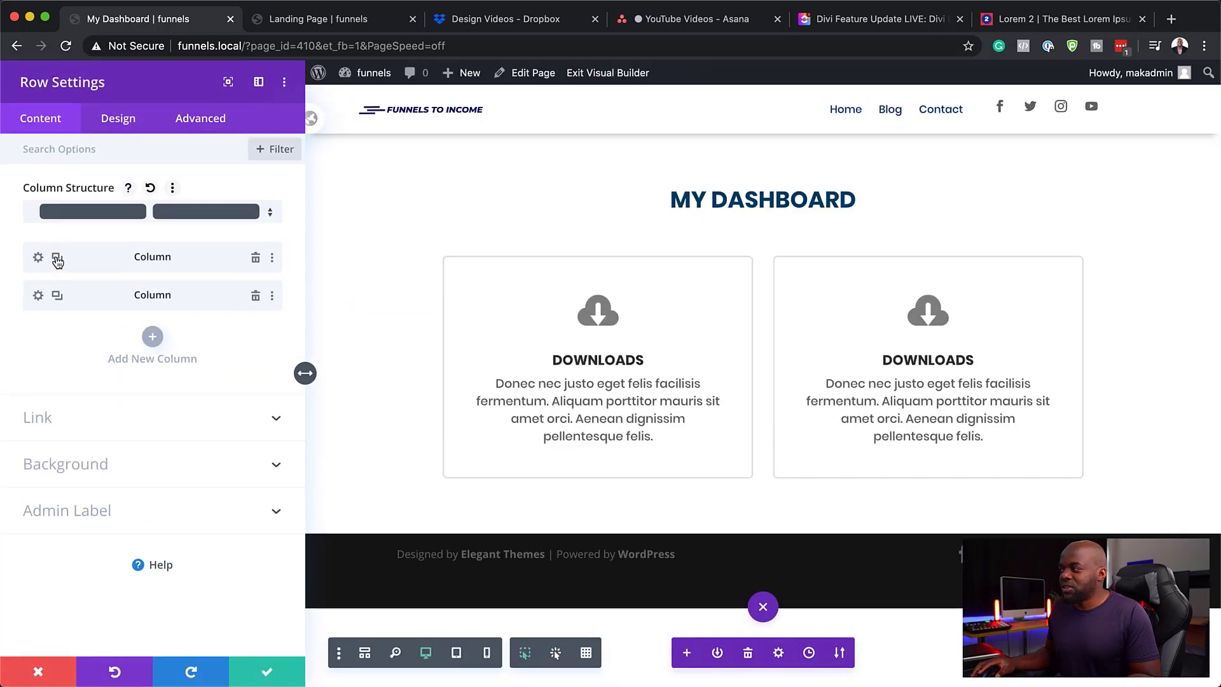
pyautogui.click(57, 258)
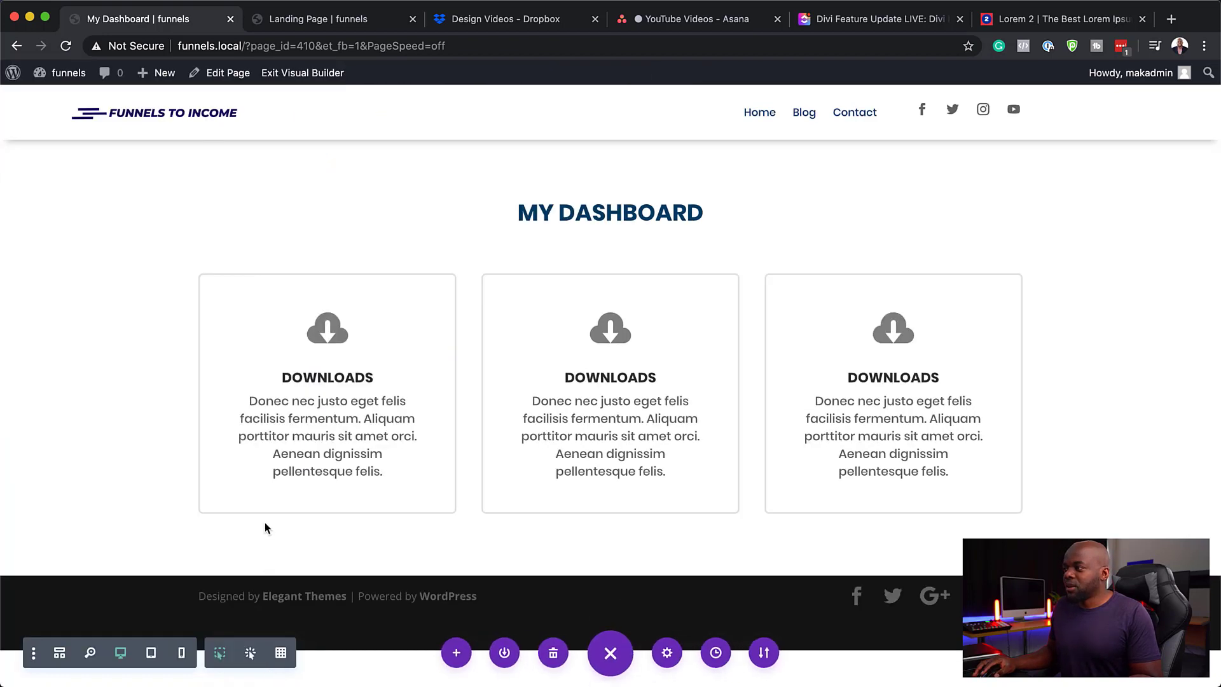
# Retitle the middle card from Downloads to 'My Account'
pyautogui.moveTo(599, 317)
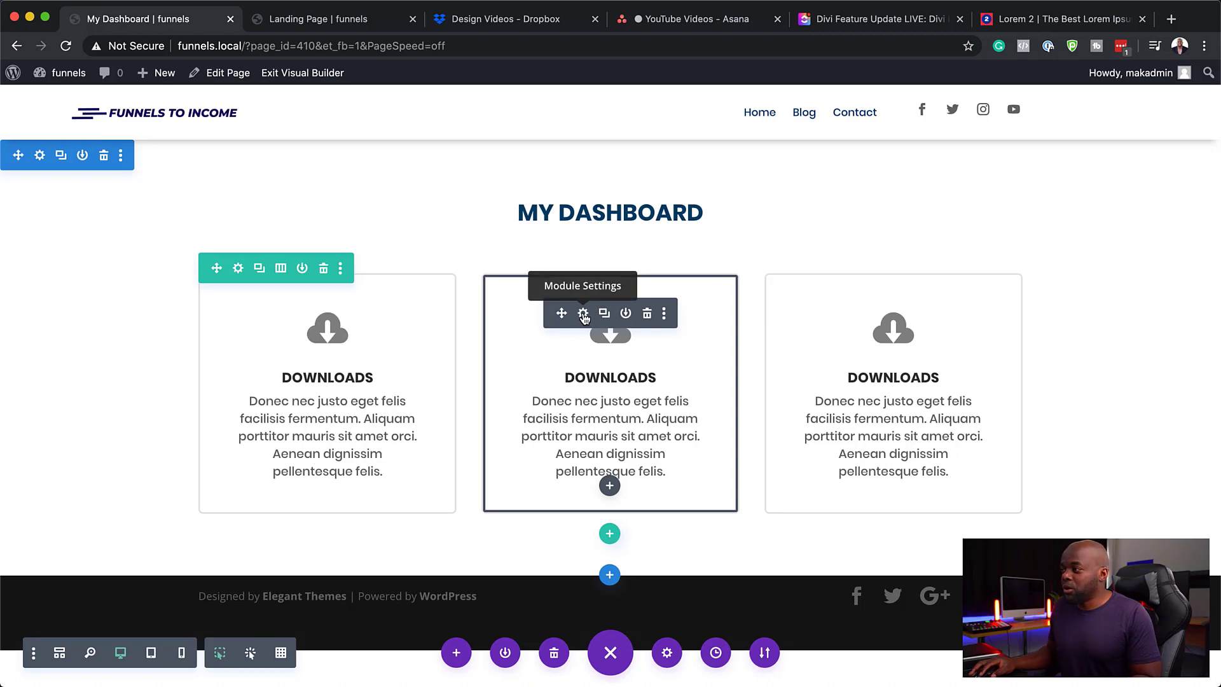
pyautogui.click(584, 314)
pyautogui.doubleClick(130, 242)
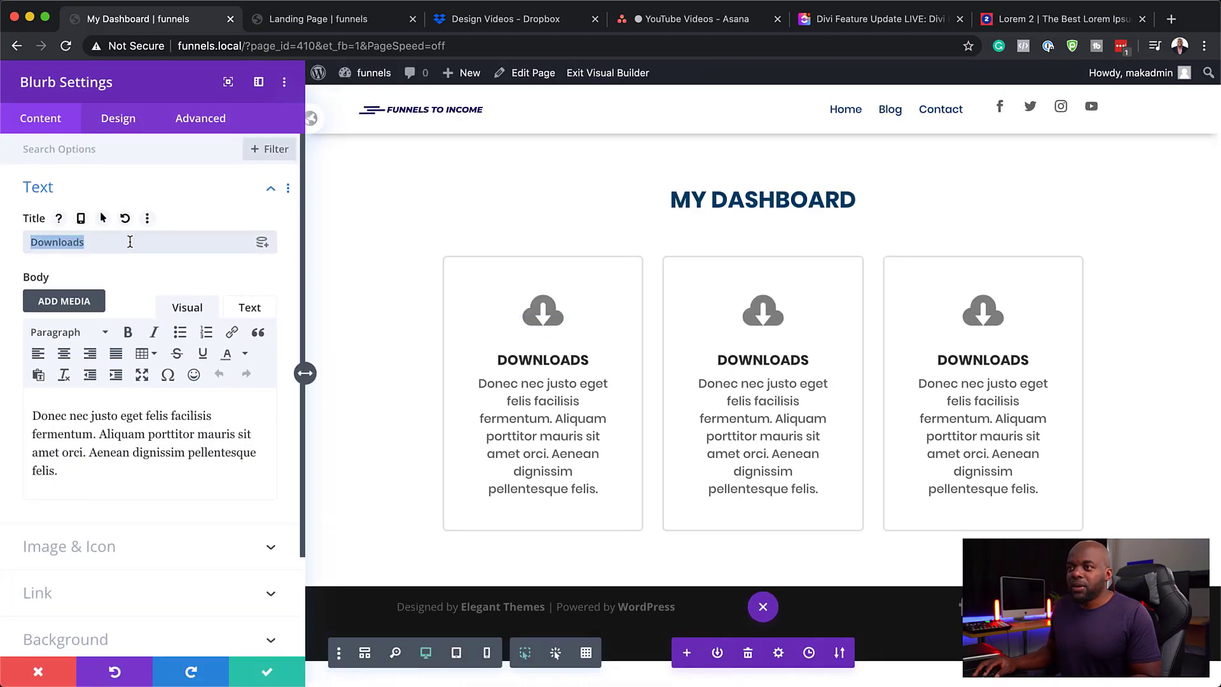
pyautogui.write('My Account')
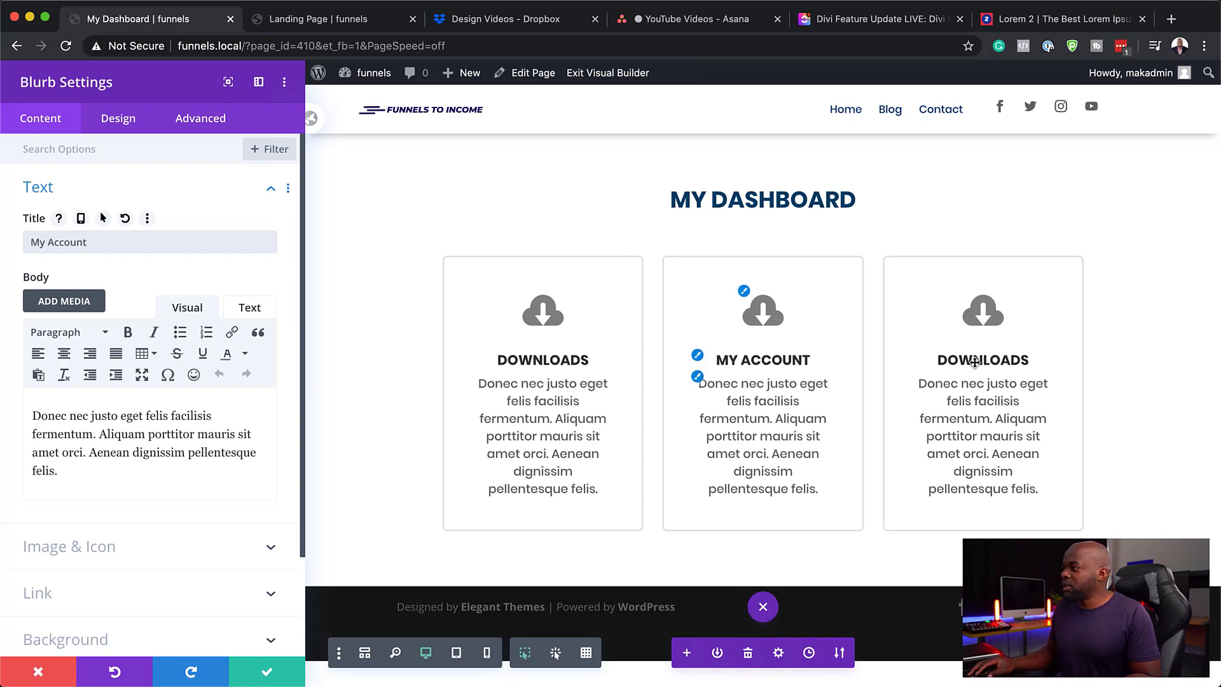
# Give the My Account card a person icon and save its settings
pyautogui.click(744, 292)
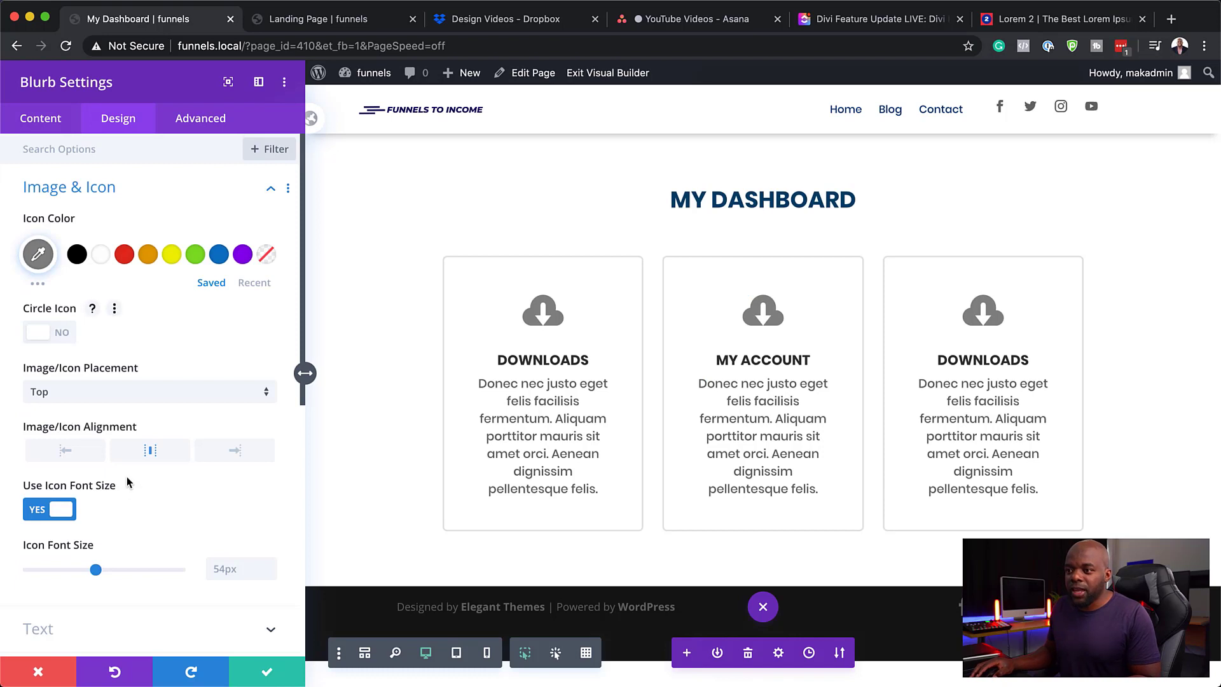
pyautogui.scroll(-3, 127, 483)
pyautogui.scroll(3, 144, 512)
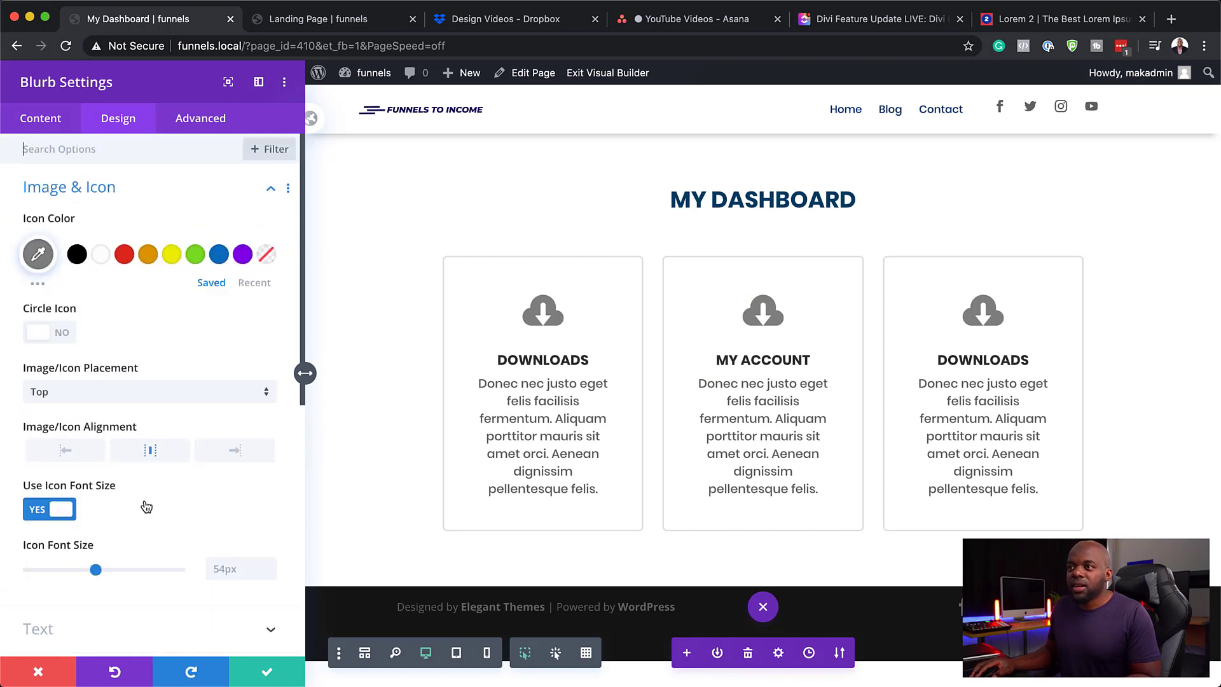
pyautogui.click(39, 120)
pyautogui.click(84, 239)
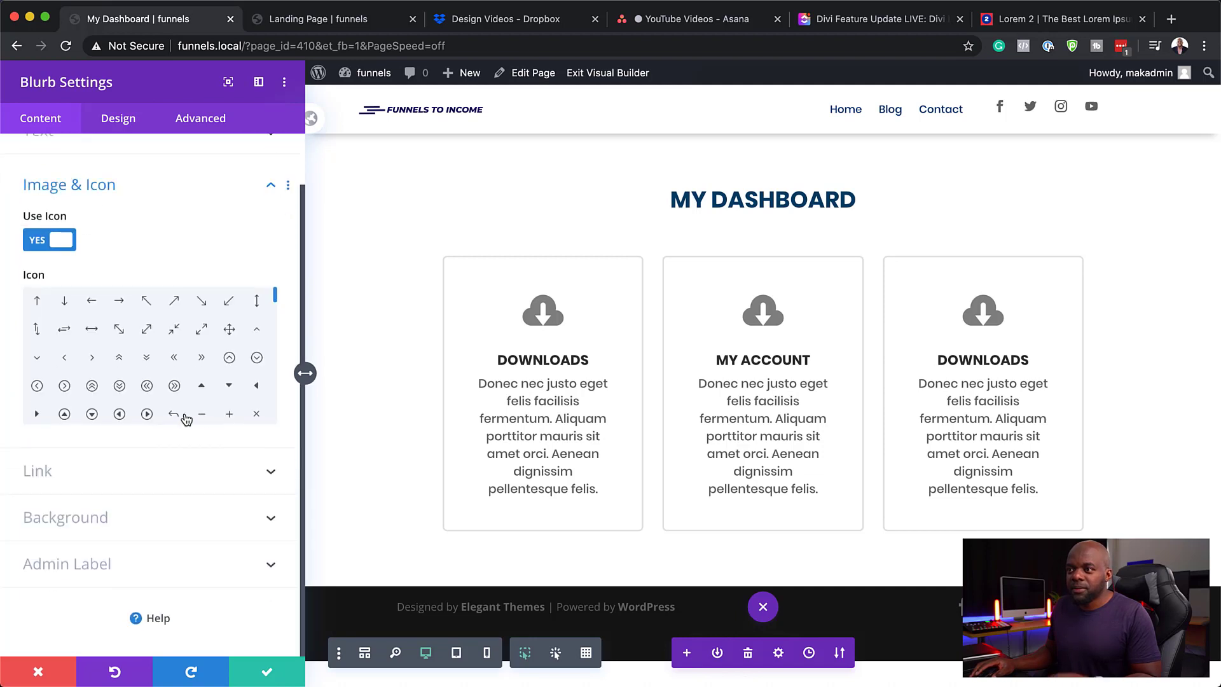
pyautogui.moveTo(275, 304); pyautogui.dragTo(278, 325)
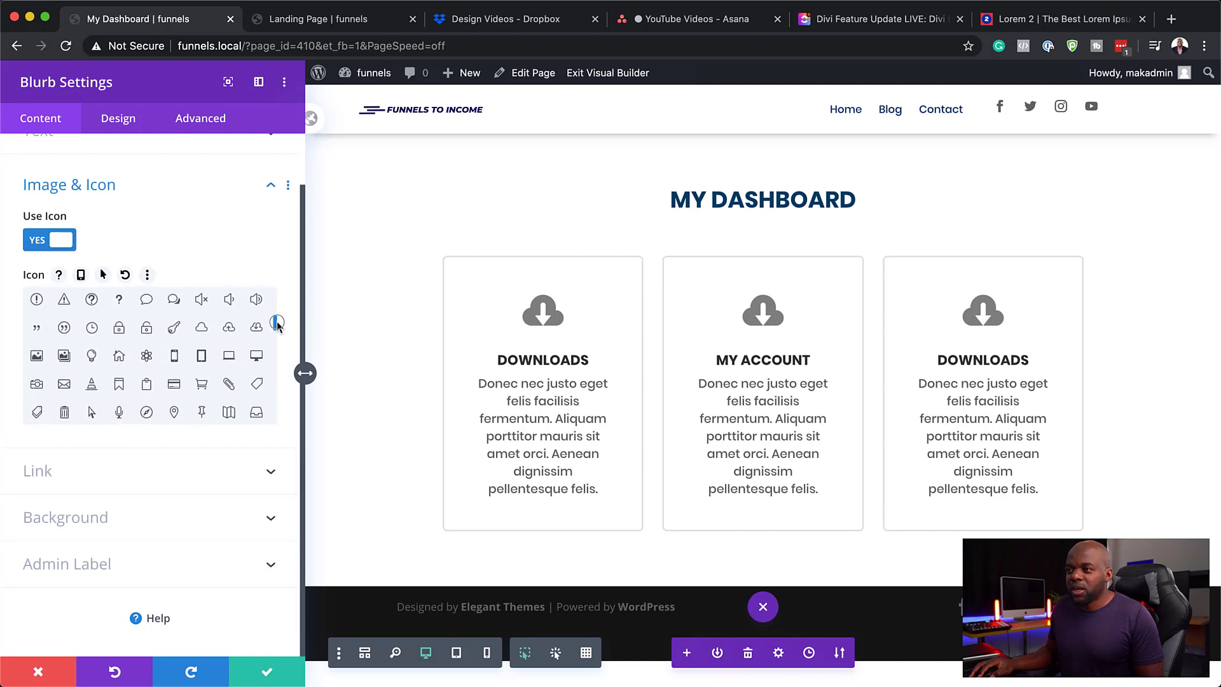
pyautogui.click(149, 334)
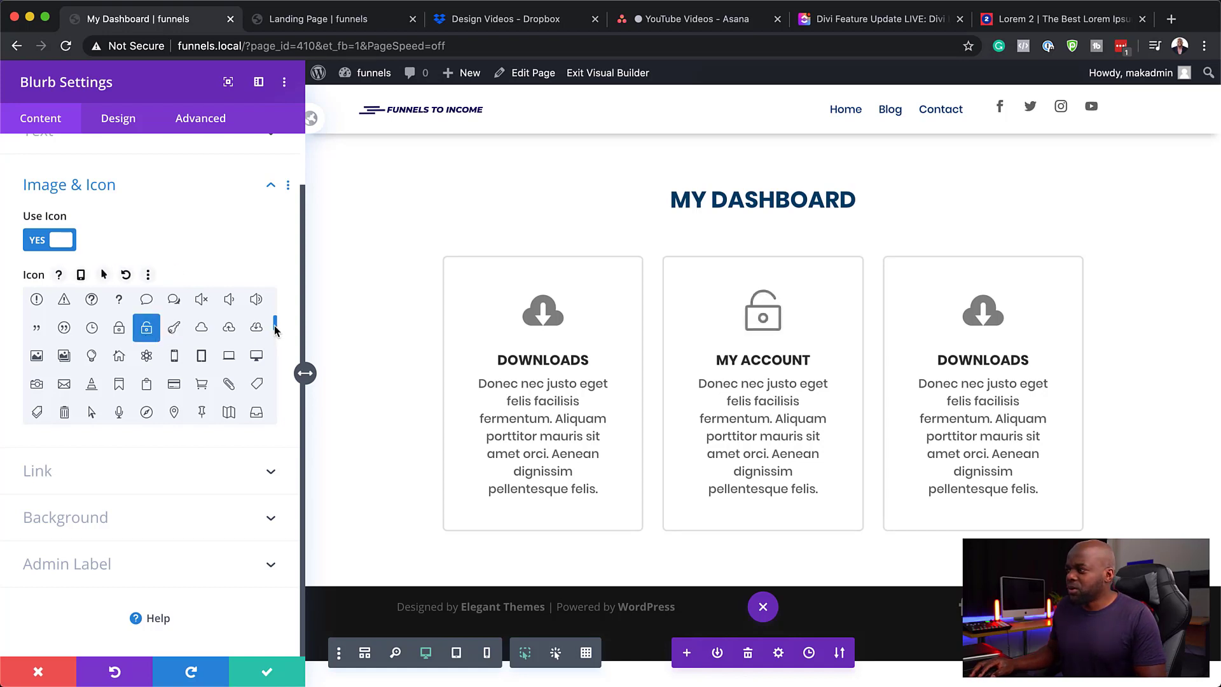
pyautogui.moveTo(276, 326); pyautogui.dragTo(280, 380)
pyautogui.click(201, 377)
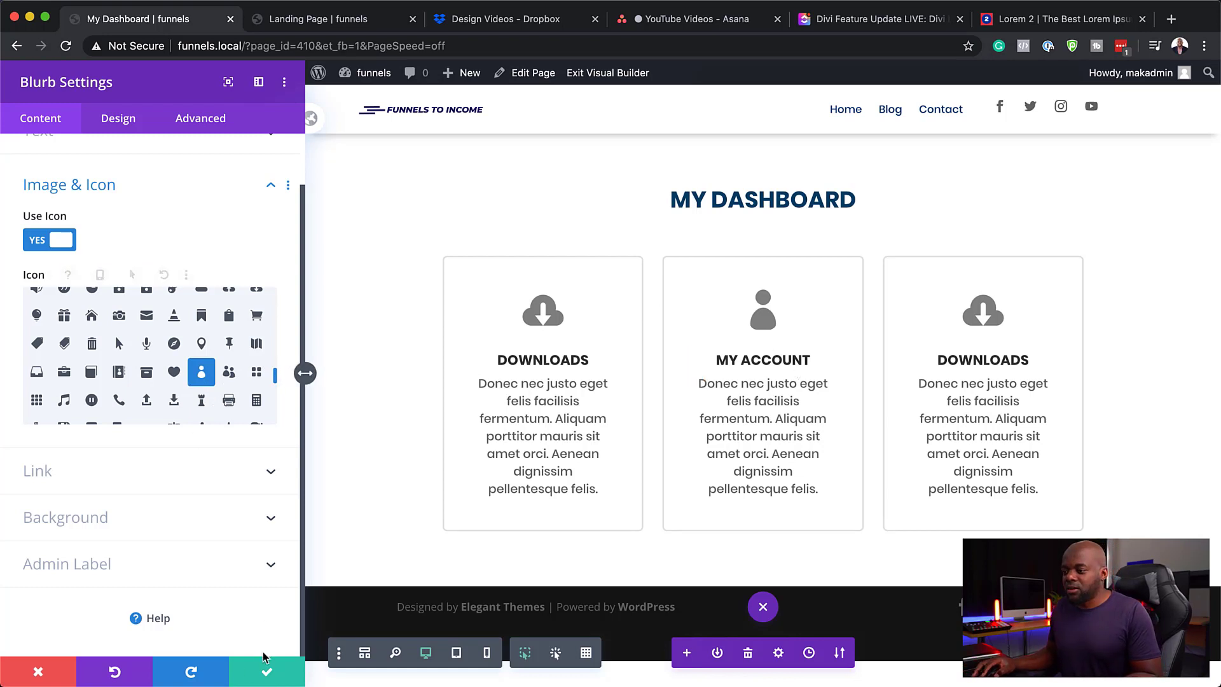
pyautogui.click(270, 673)
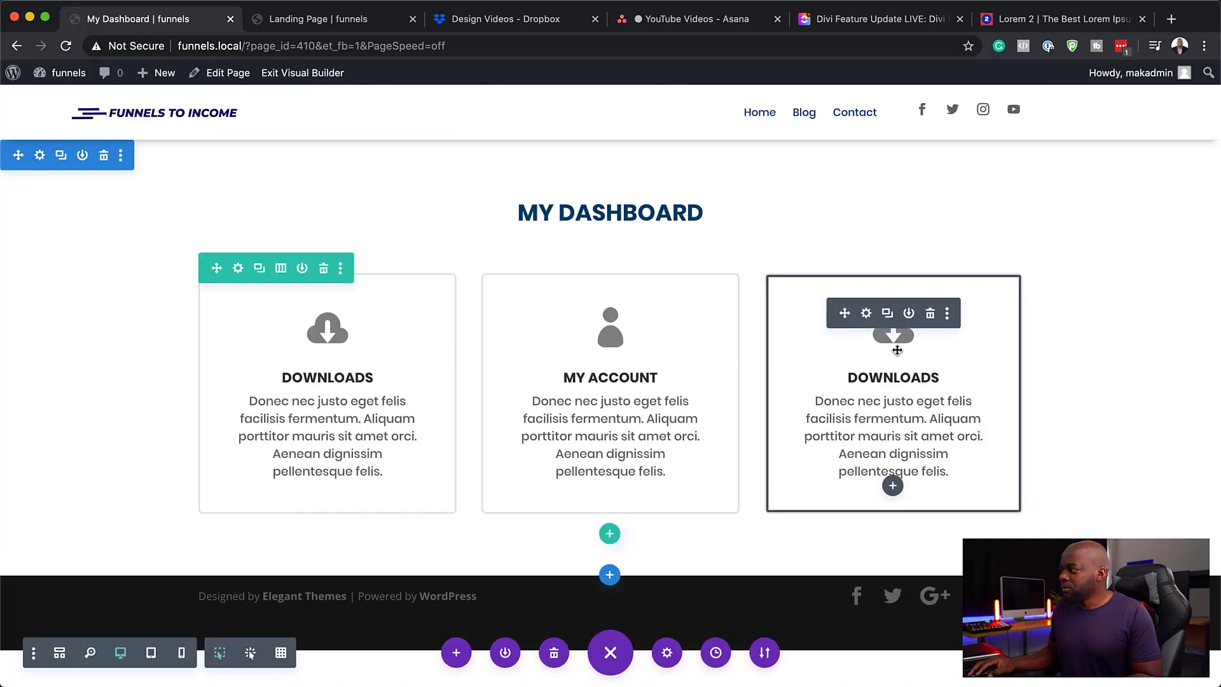
# Retitle the third card from Downloads to 'Support'
pyautogui.click(866, 313)
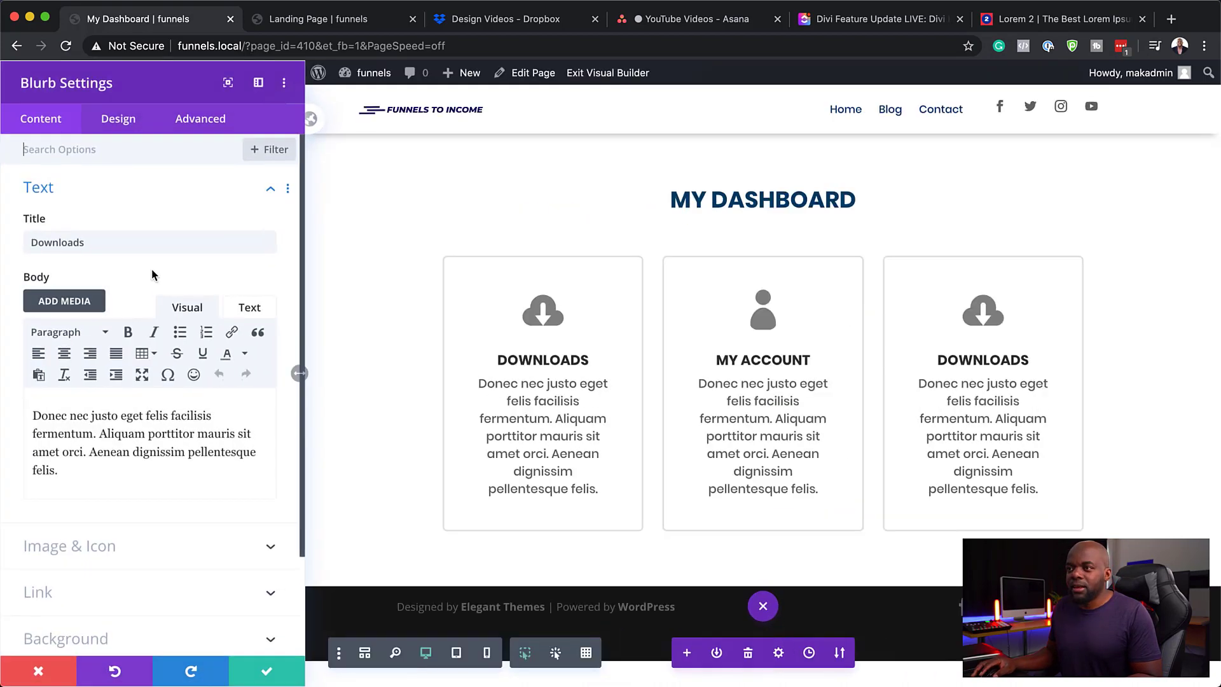
pyautogui.doubleClick(95, 243)
pyautogui.write('S')
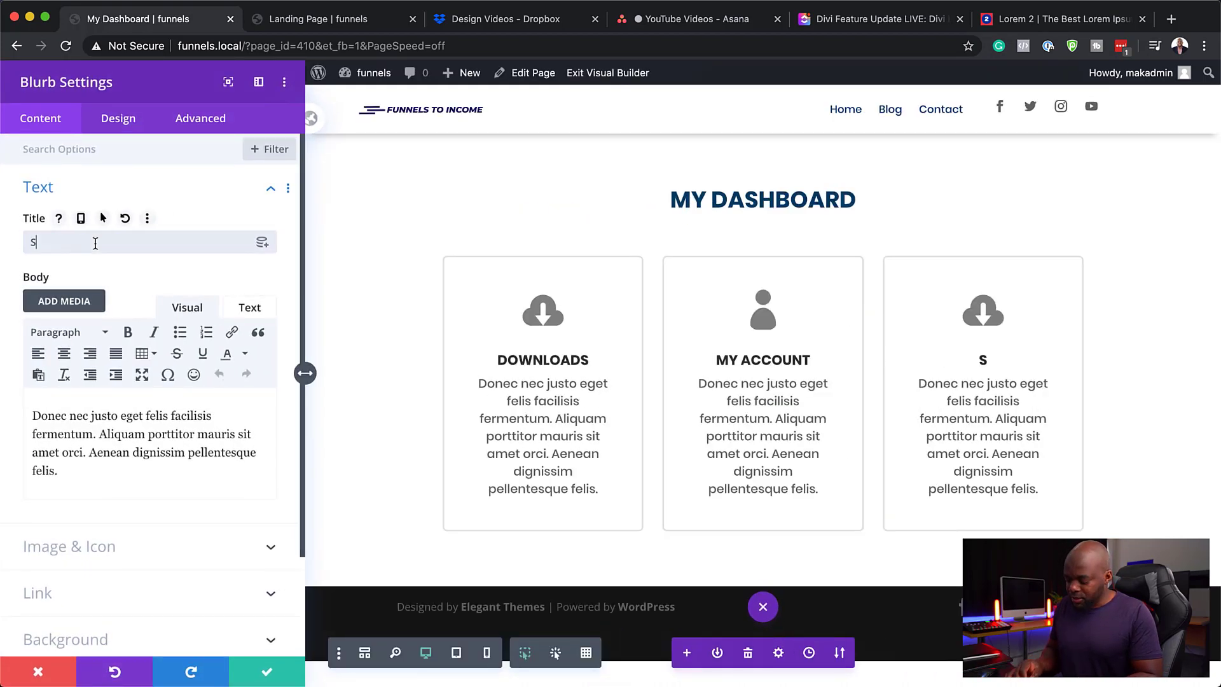
pyautogui.write('upport')
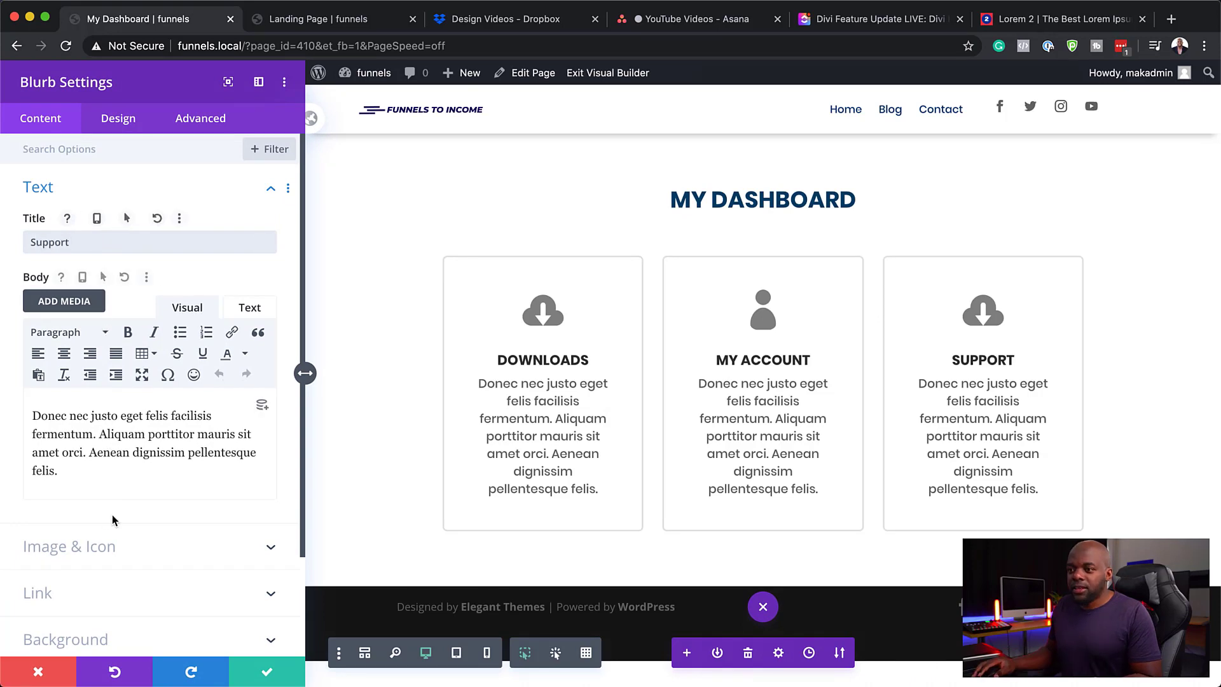
# Replace the Support card's cloud-download icon with a lifebuoy icon and save
pyautogui.scroll(-1, 105, 525)
pyautogui.click(96, 538)
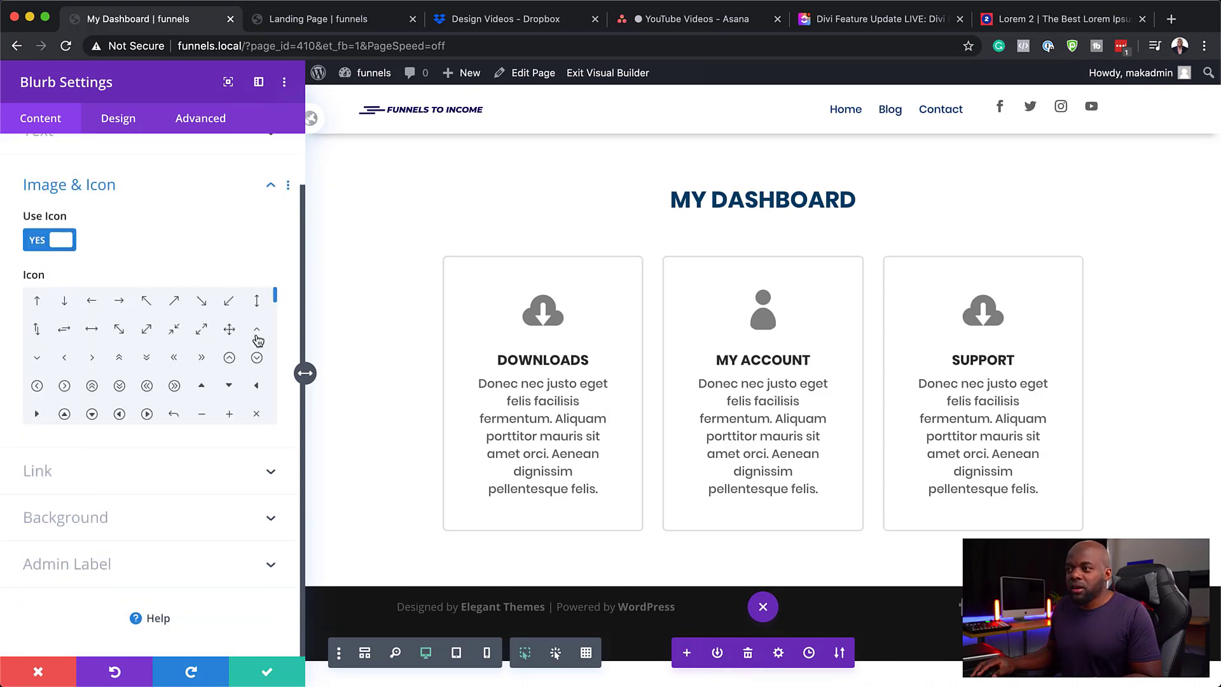
pyautogui.moveTo(275, 295); pyautogui.dragTo(274, 335)
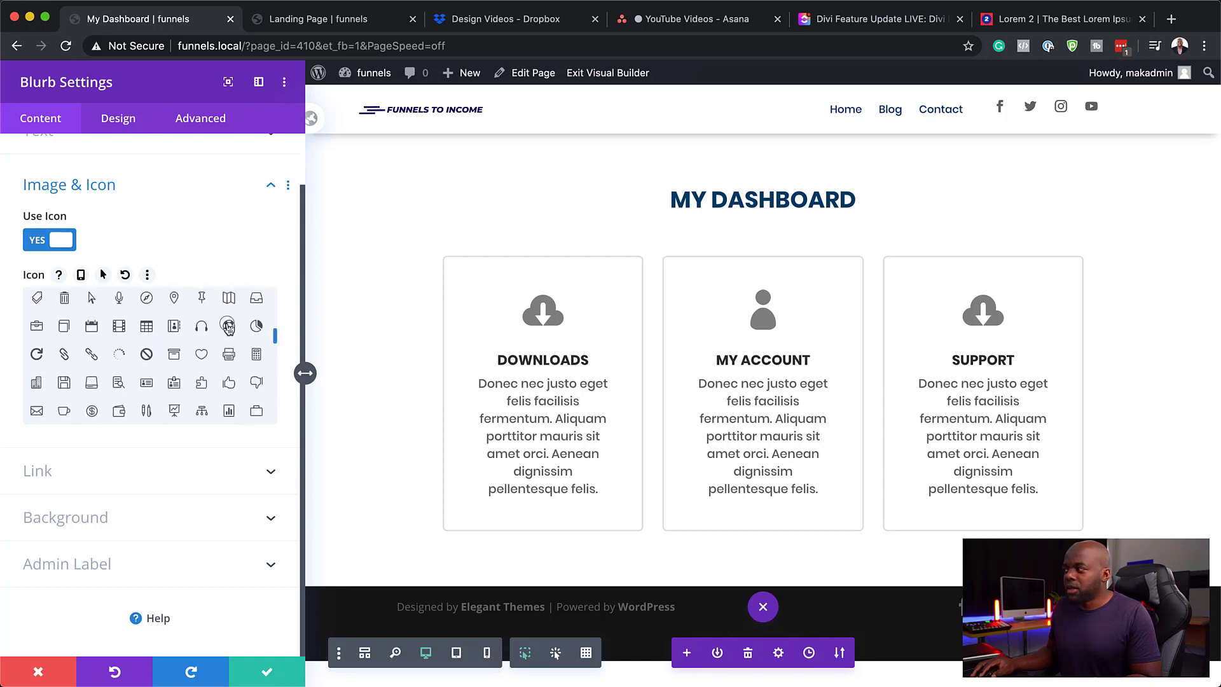
pyautogui.click(228, 326)
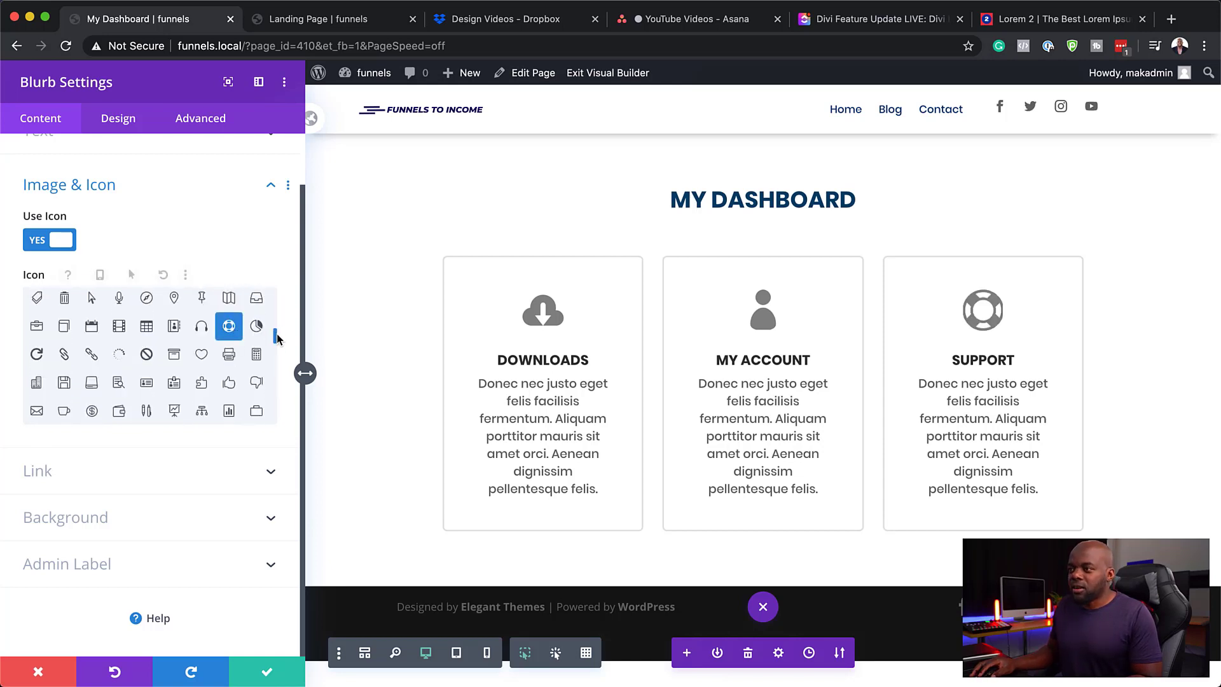
pyautogui.moveTo(275, 336); pyautogui.dragTo(278, 354)
pyautogui.scroll(-8, 276, 352)
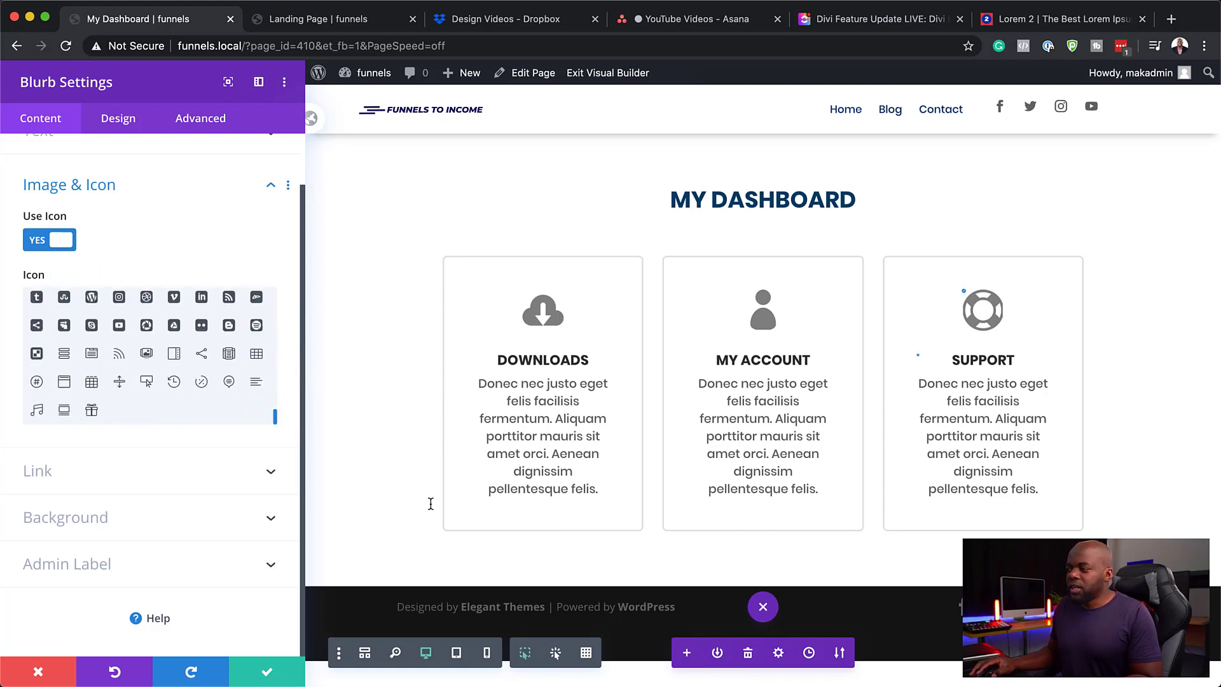
pyautogui.click(268, 674)
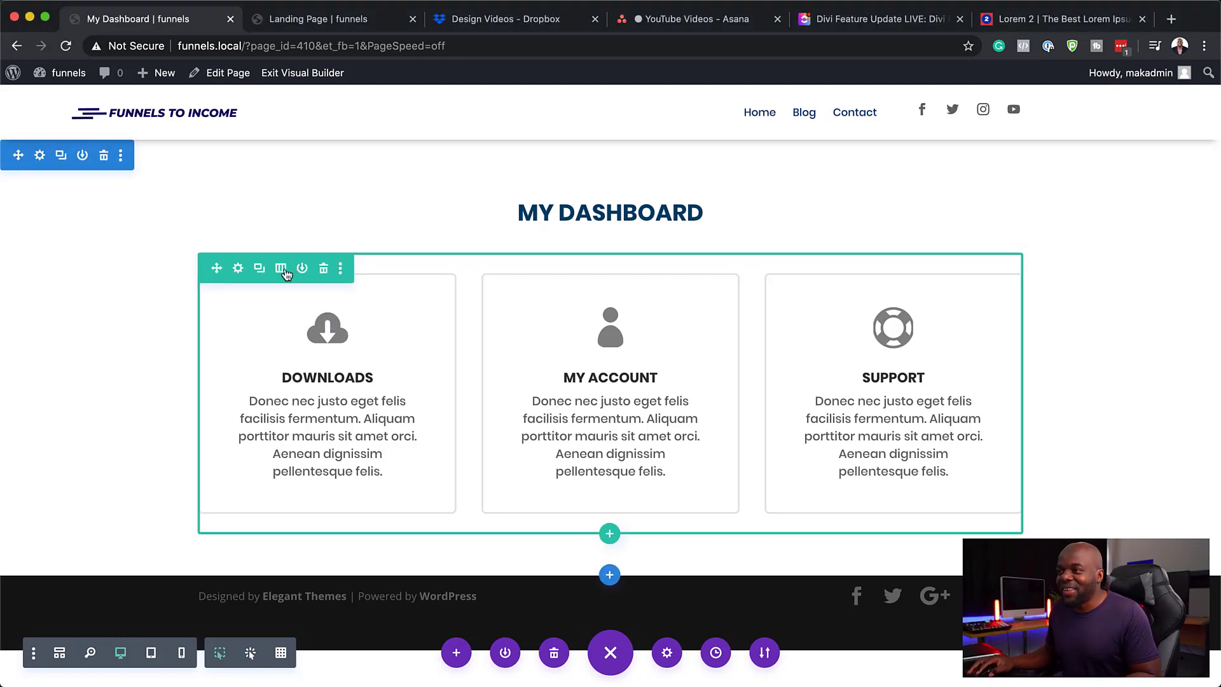
# Duplicate the row of three cards and retitle the first copy 'community'
pyautogui.click(259, 268)
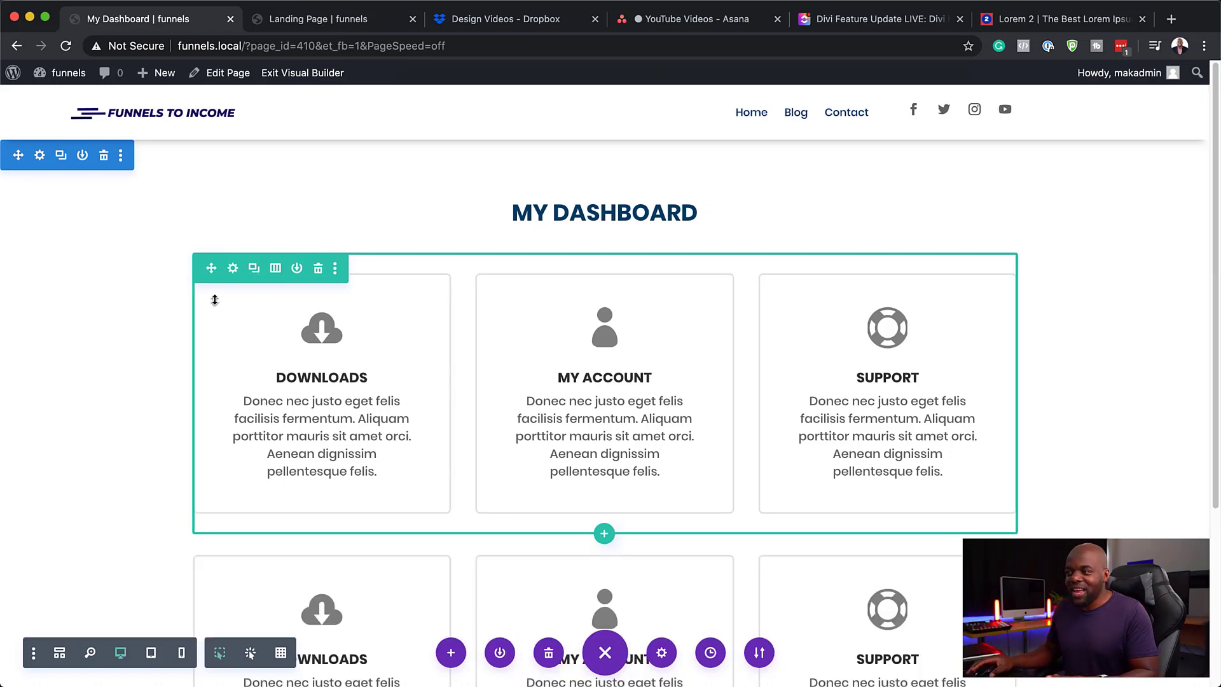
pyautogui.scroll(-4, 102, 372)
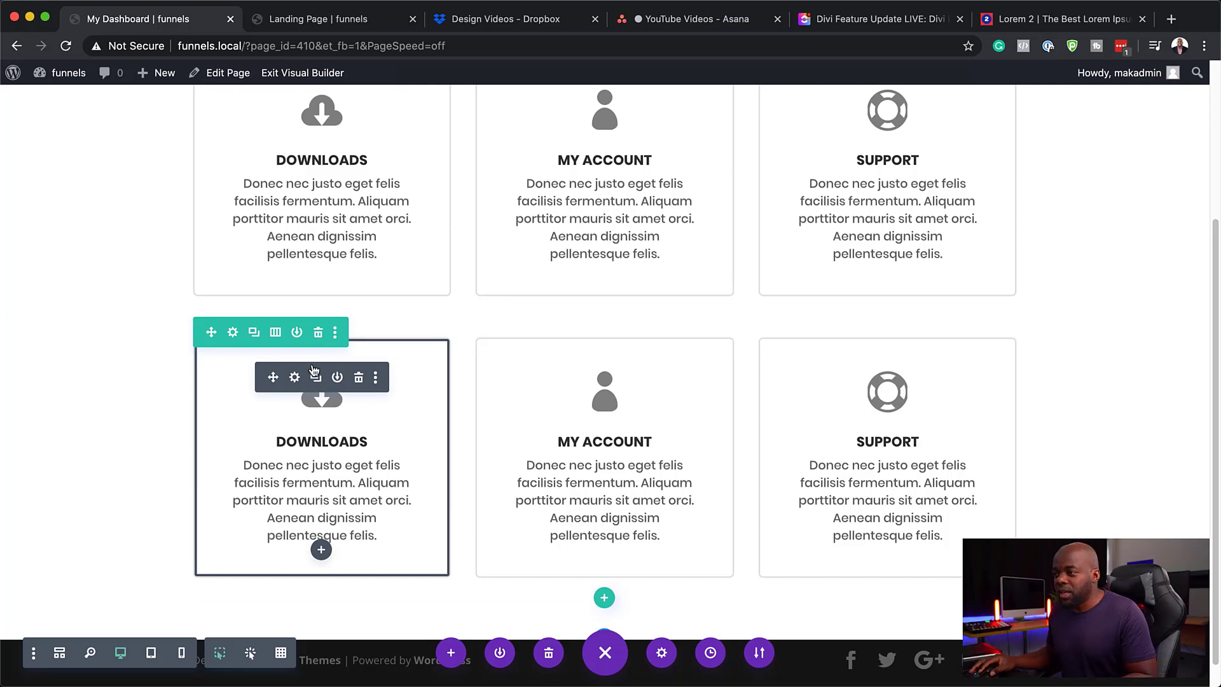
pyautogui.click(295, 377)
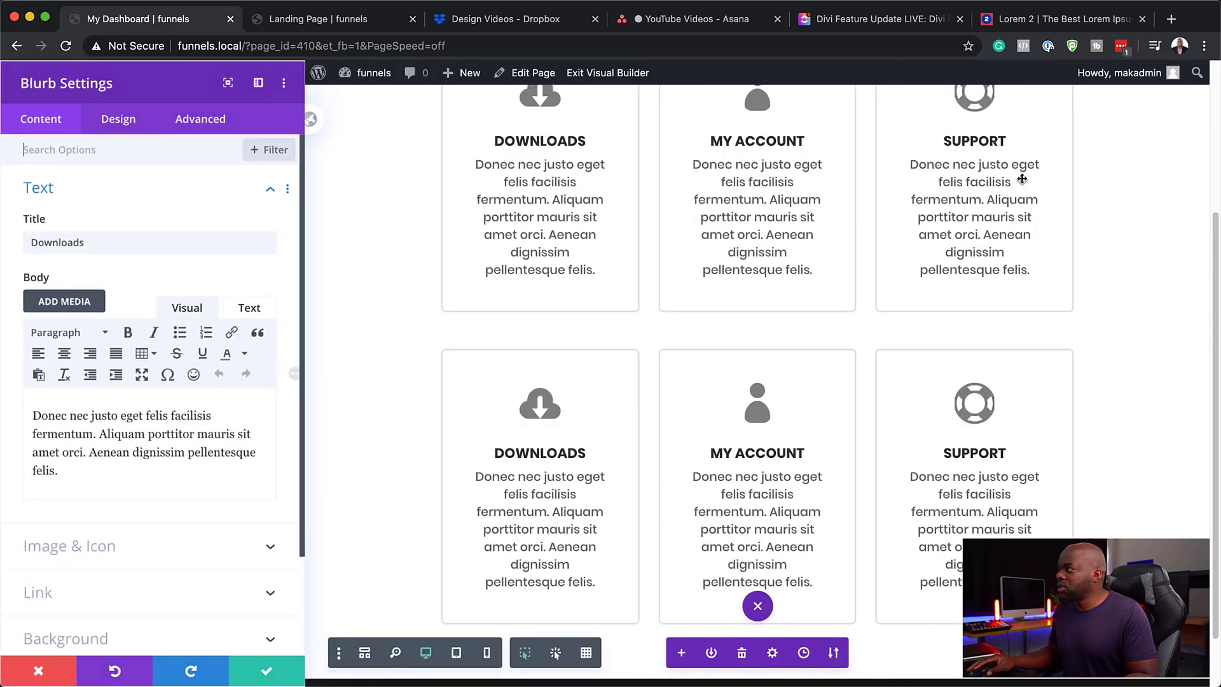
pyautogui.doubleClick(96, 244)
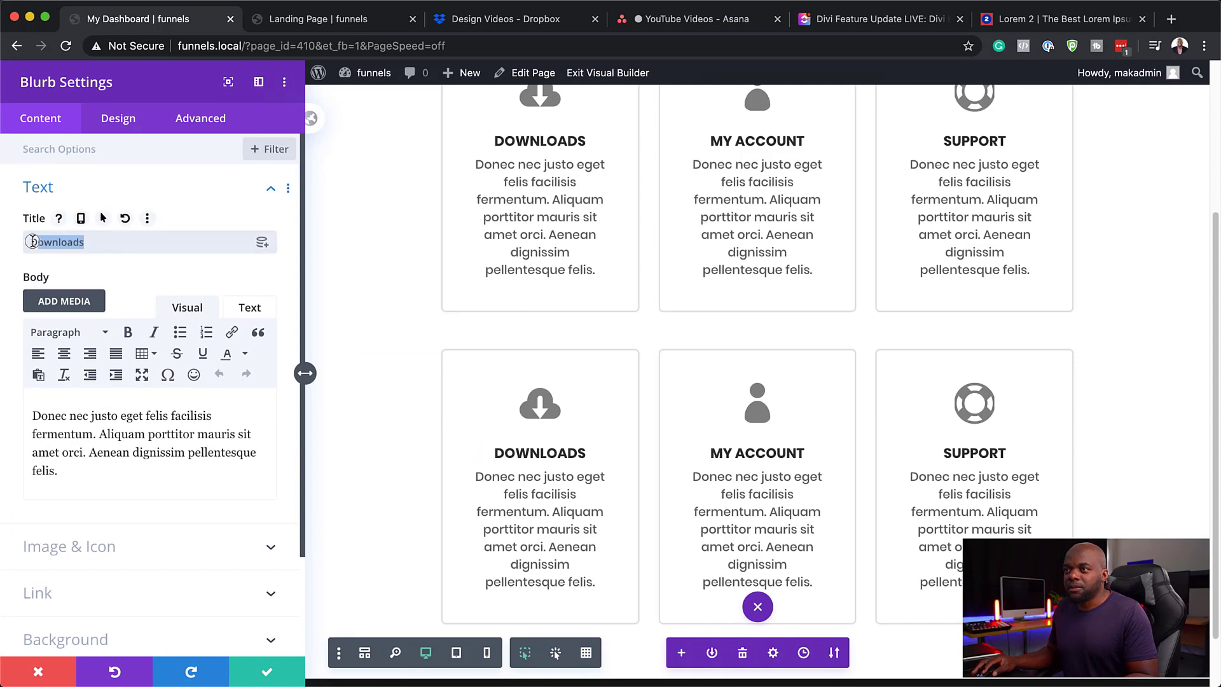
pyautogui.write('community')
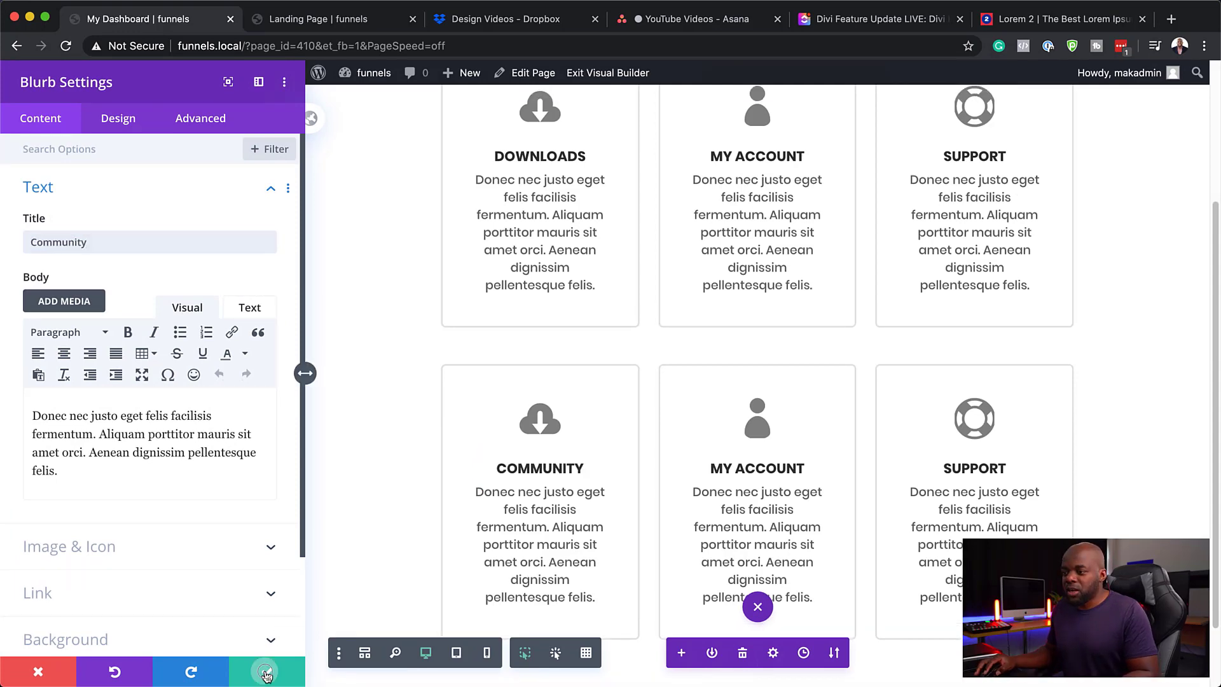
pyautogui.click(266, 672)
# Retitle the second copied card from My Account to 'Bonuses'
pyautogui.moveTo(76, 425)
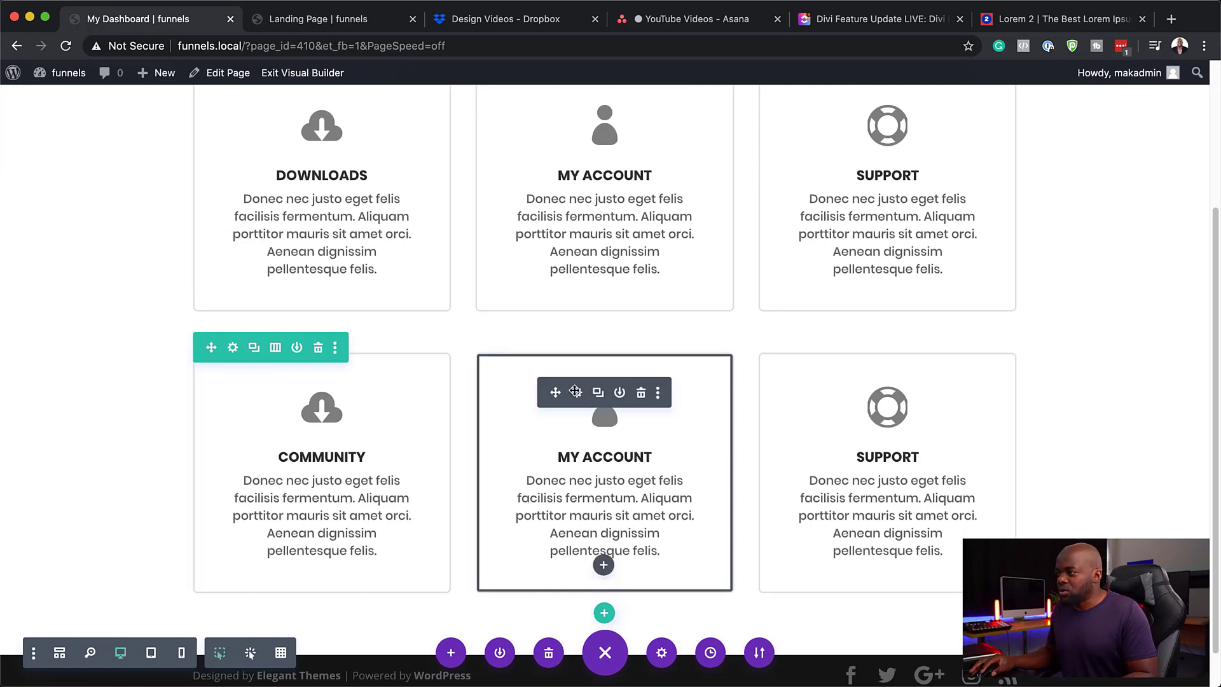
pyautogui.click(577, 393)
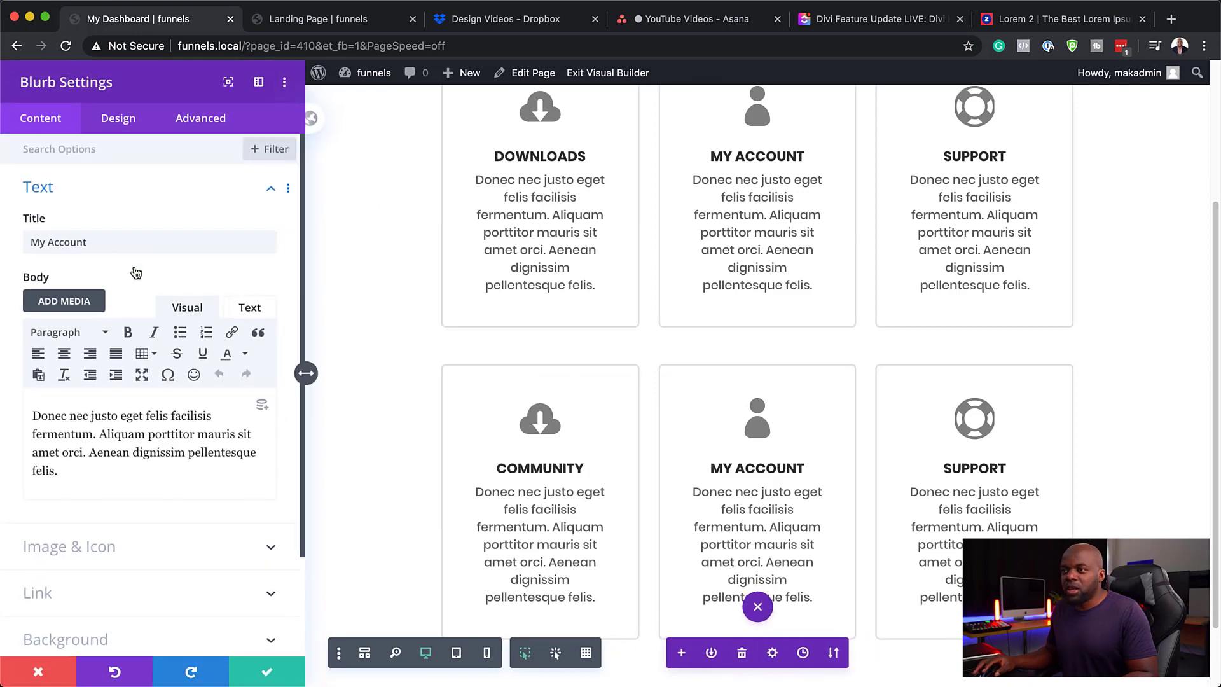
pyautogui.tripleClick(98, 242)
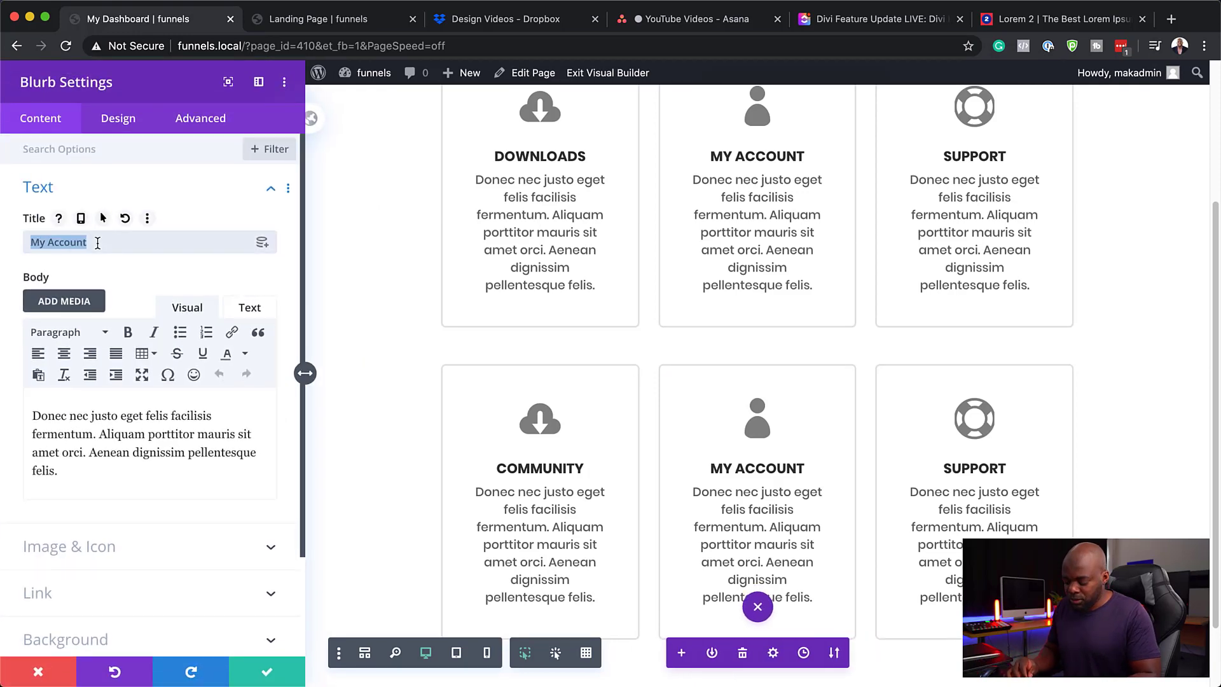
pyautogui.write('Bo')
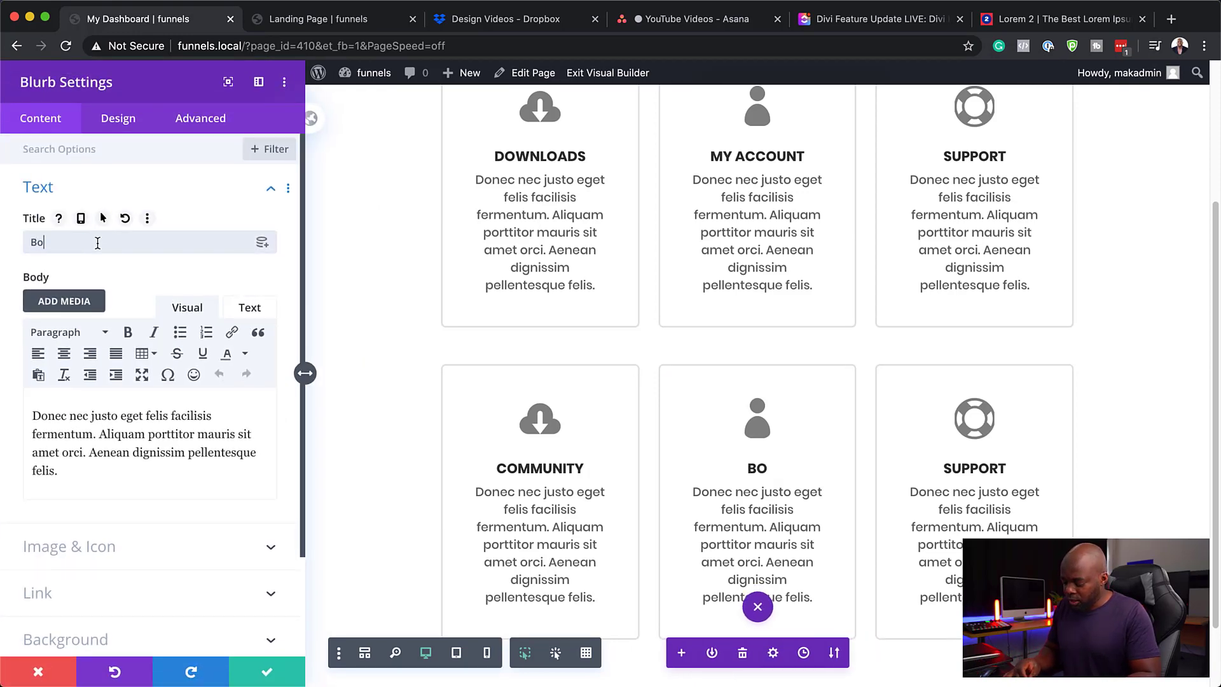
pyautogui.write('suses')
pyautogui.press('BackSpace')
pyautogui.press('BackSpace')
pyautogui.press('BackSpace')
pyautogui.press('BackSpace')
pyautogui.press('BackSpace')
pyautogui.press('BackSpace')
pyautogui.write('nuses')
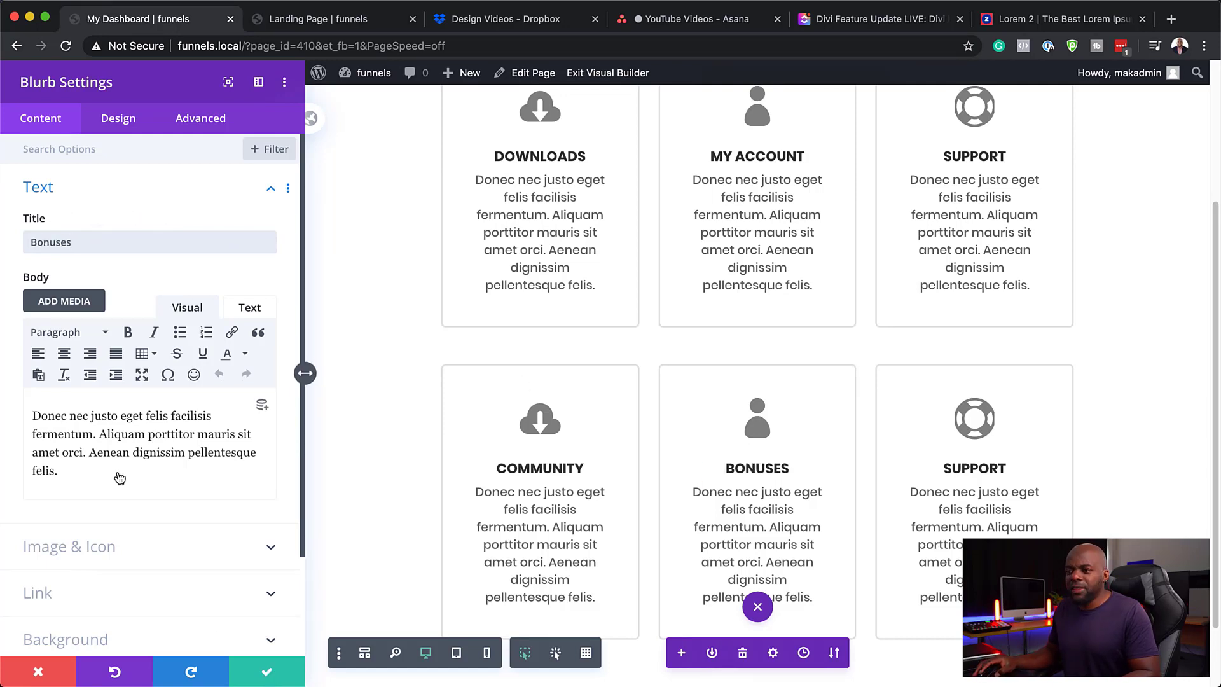
# Give the Bonuses card a gift icon and save its settings
pyautogui.scroll(-1, 108, 490)
pyautogui.click(96, 519)
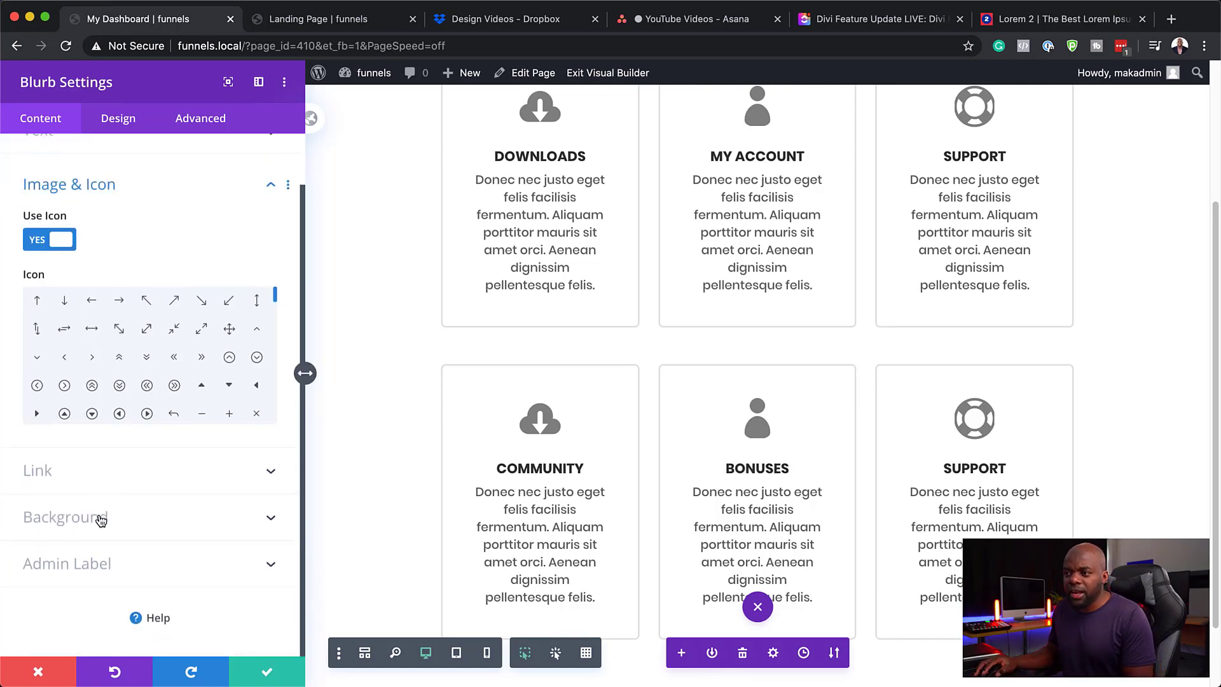
pyautogui.moveTo(276, 296); pyautogui.dragTo(278, 421)
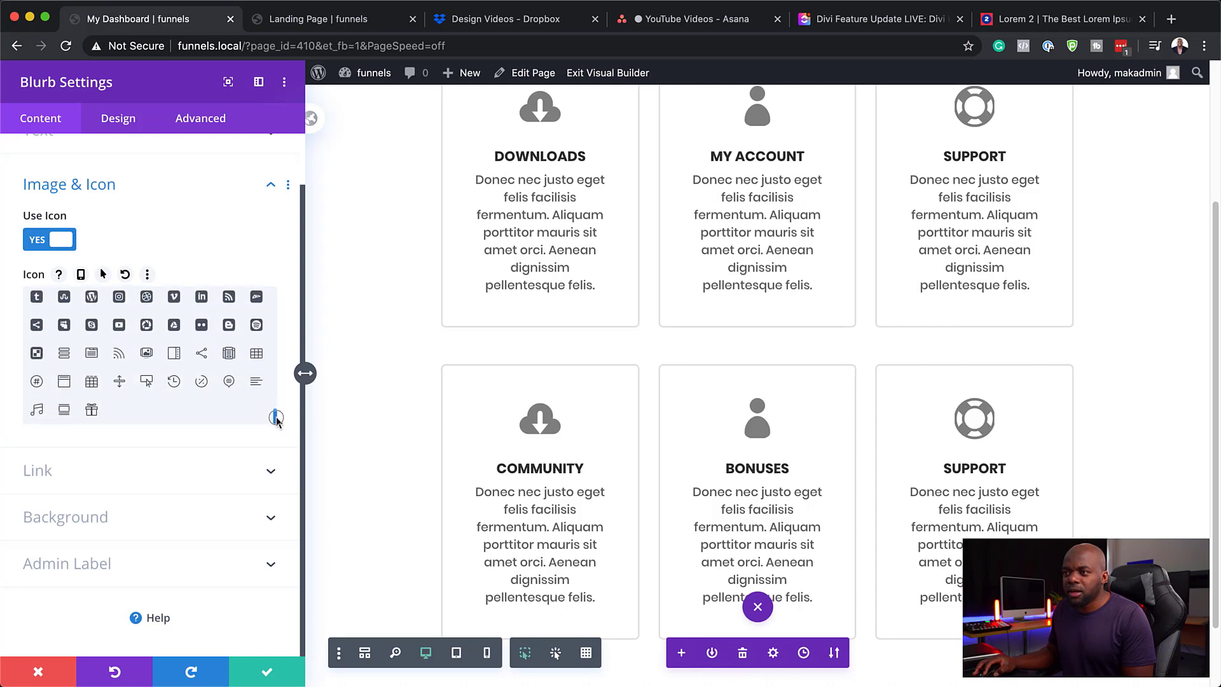
pyautogui.click(93, 414)
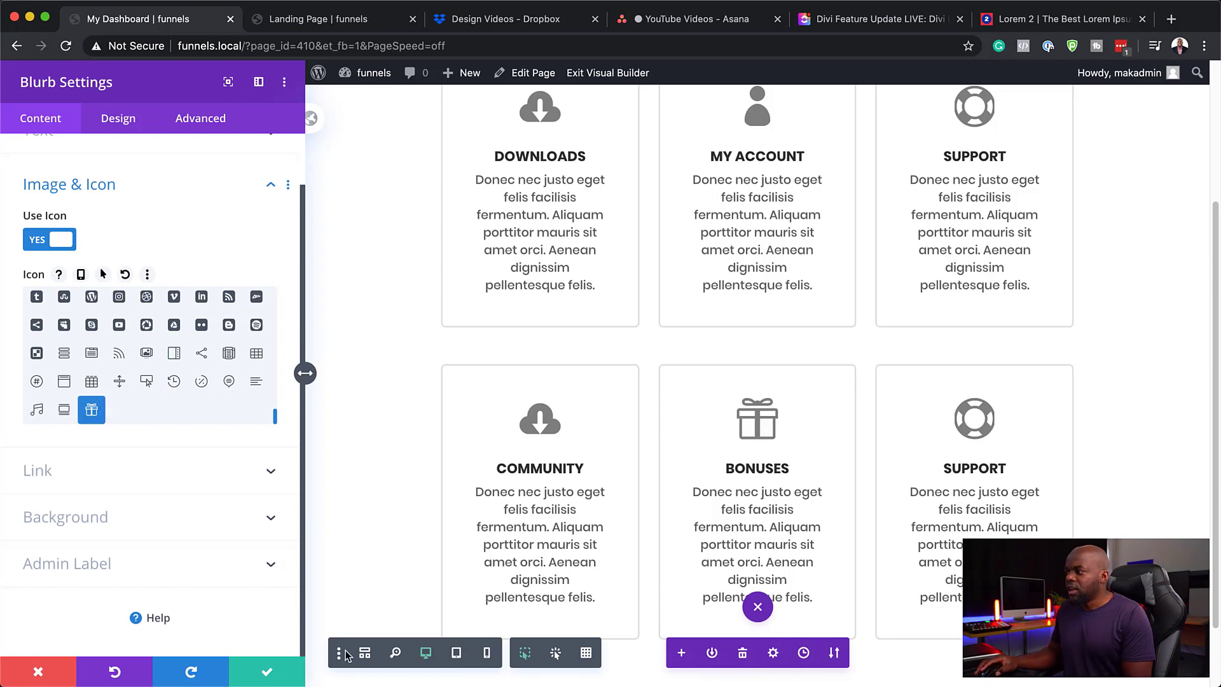
pyautogui.click(268, 674)
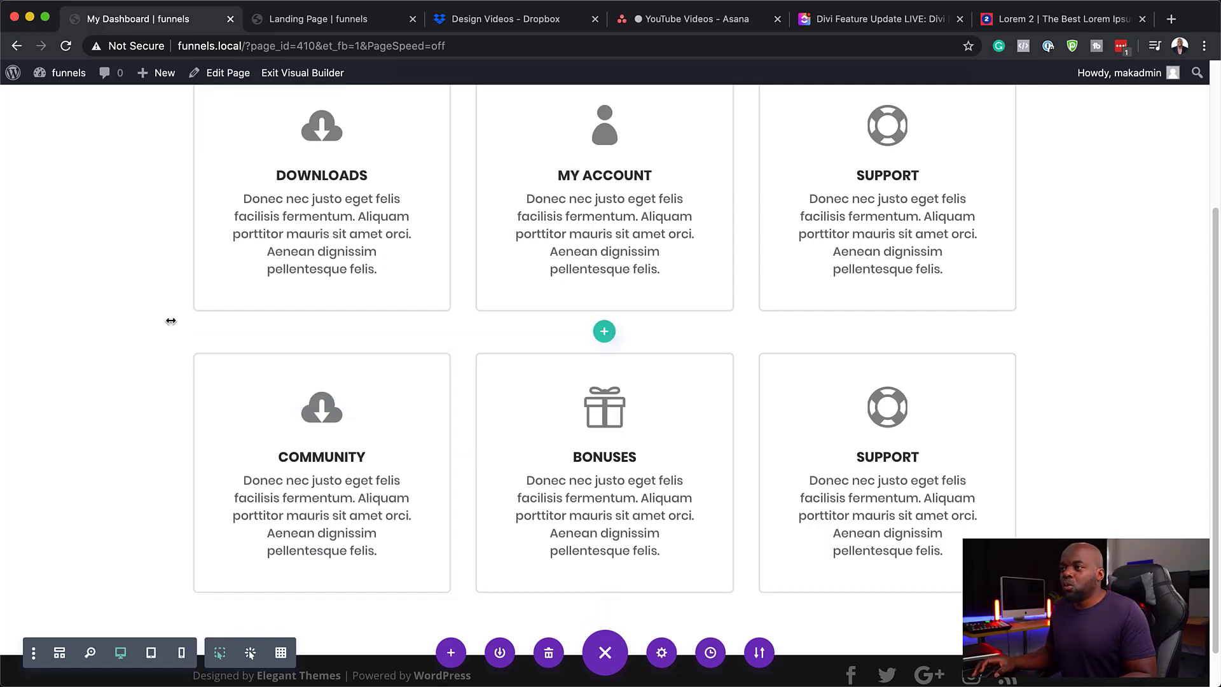
# Set the top Downloads card's Module Link URL to # and save
pyautogui.scroll(2, 170, 318)
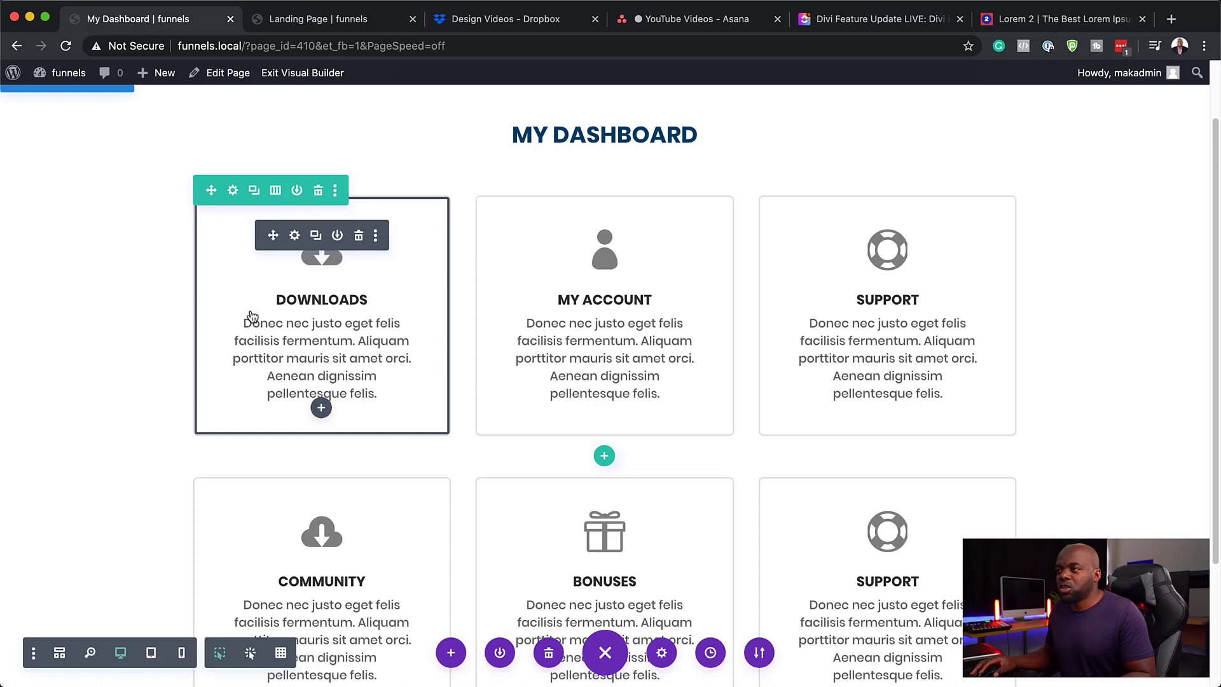
pyautogui.click(295, 237)
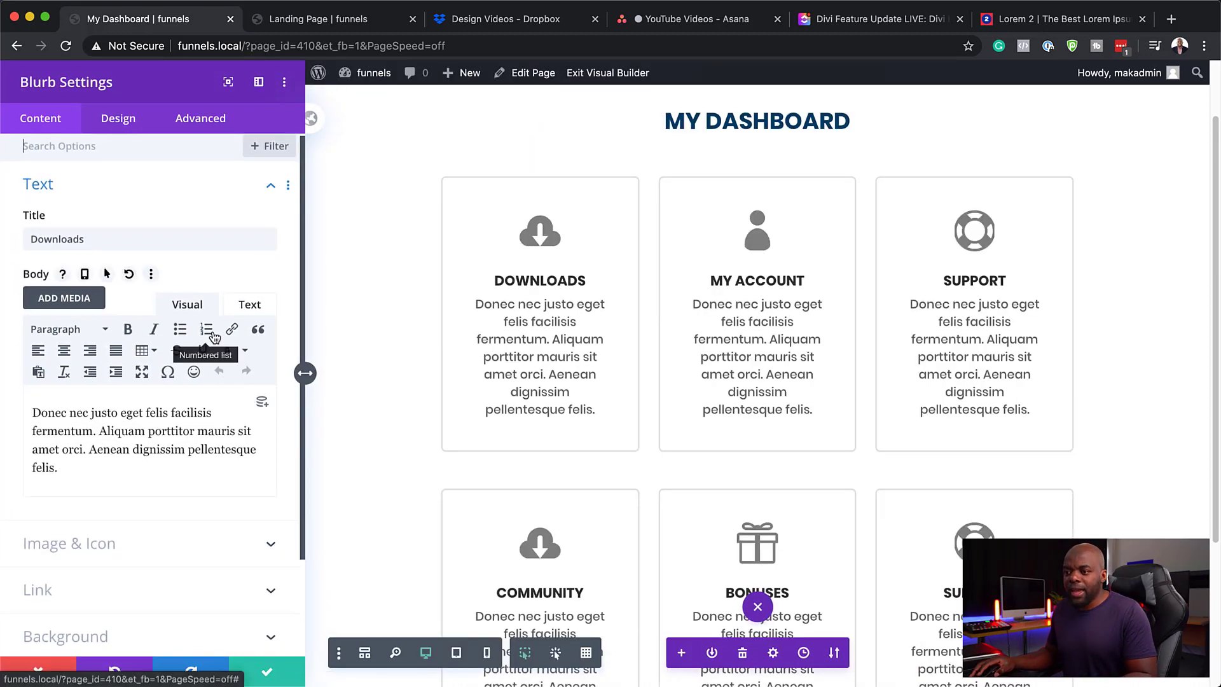
pyautogui.scroll(-3, 213, 337)
pyautogui.click(76, 494)
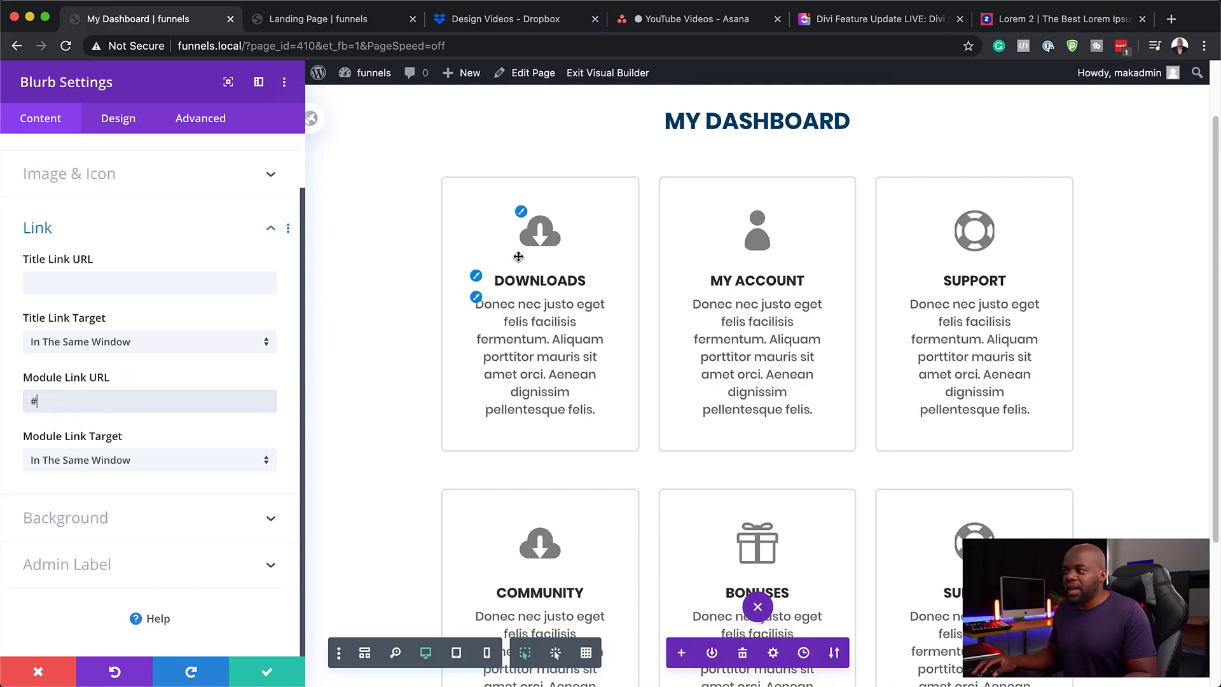
pyautogui.click(267, 671)
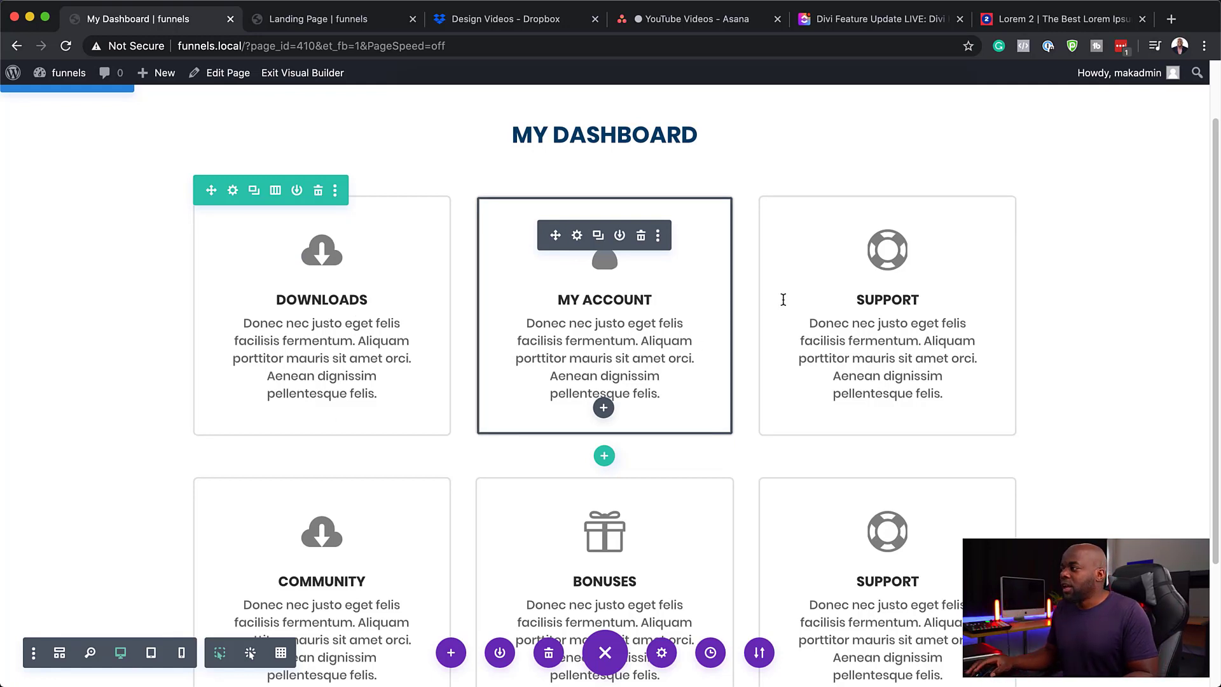
# Change the MY DASHBOARD heading text colour from dark blue to grey #686868 and save
pyautogui.scroll(2, 607, 181)
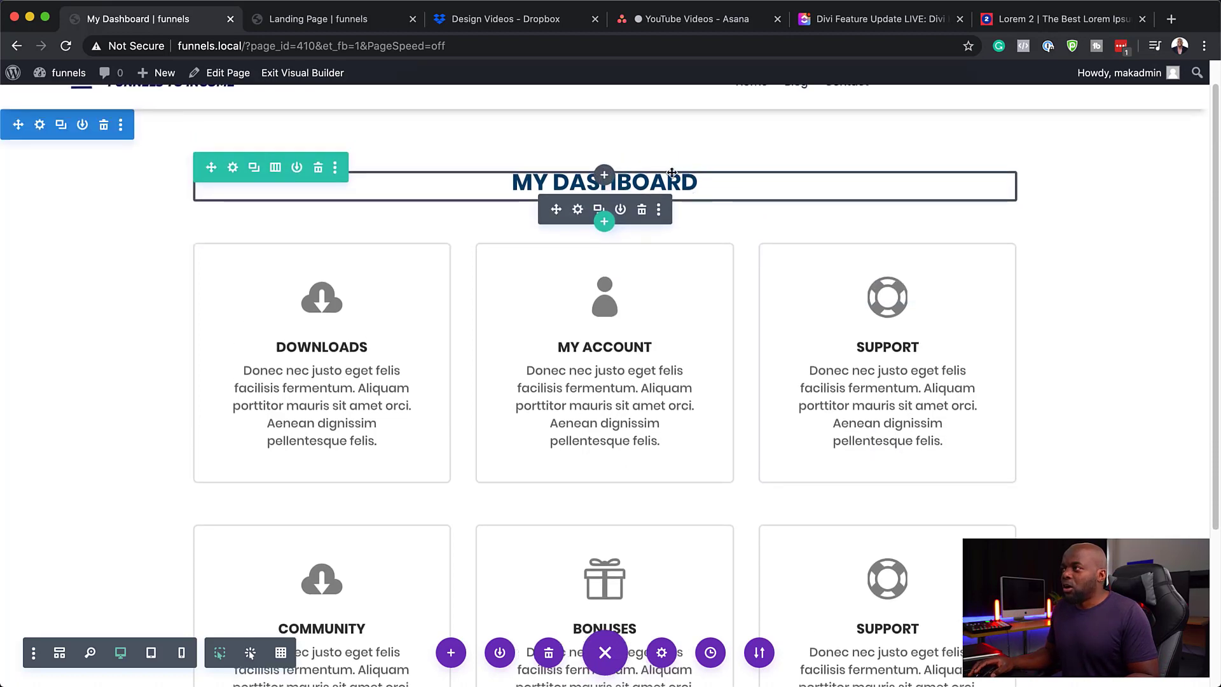
pyautogui.click(578, 210)
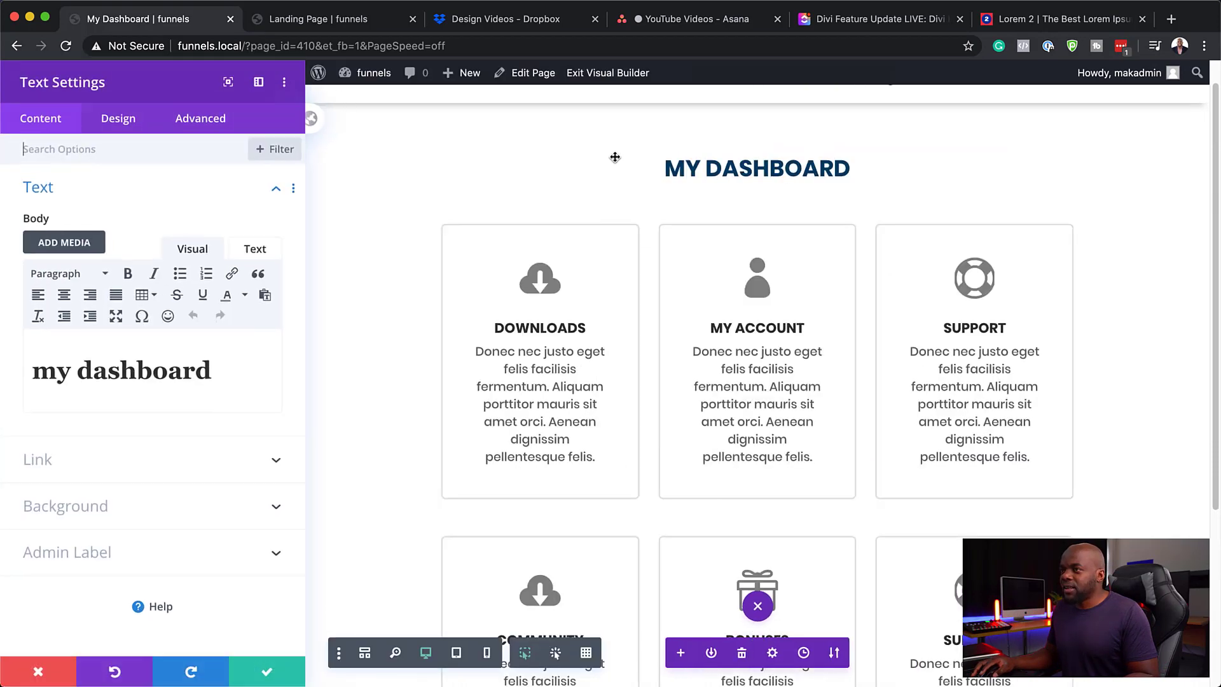
pyautogui.click(125, 122)
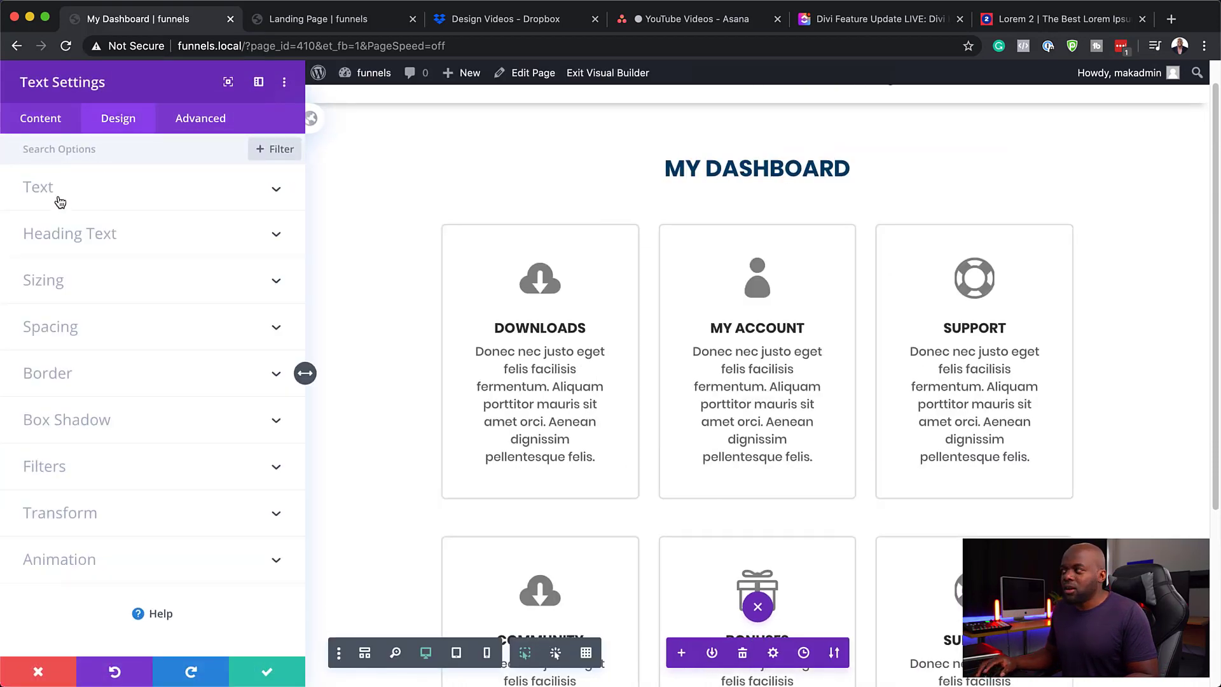
pyautogui.click(66, 234)
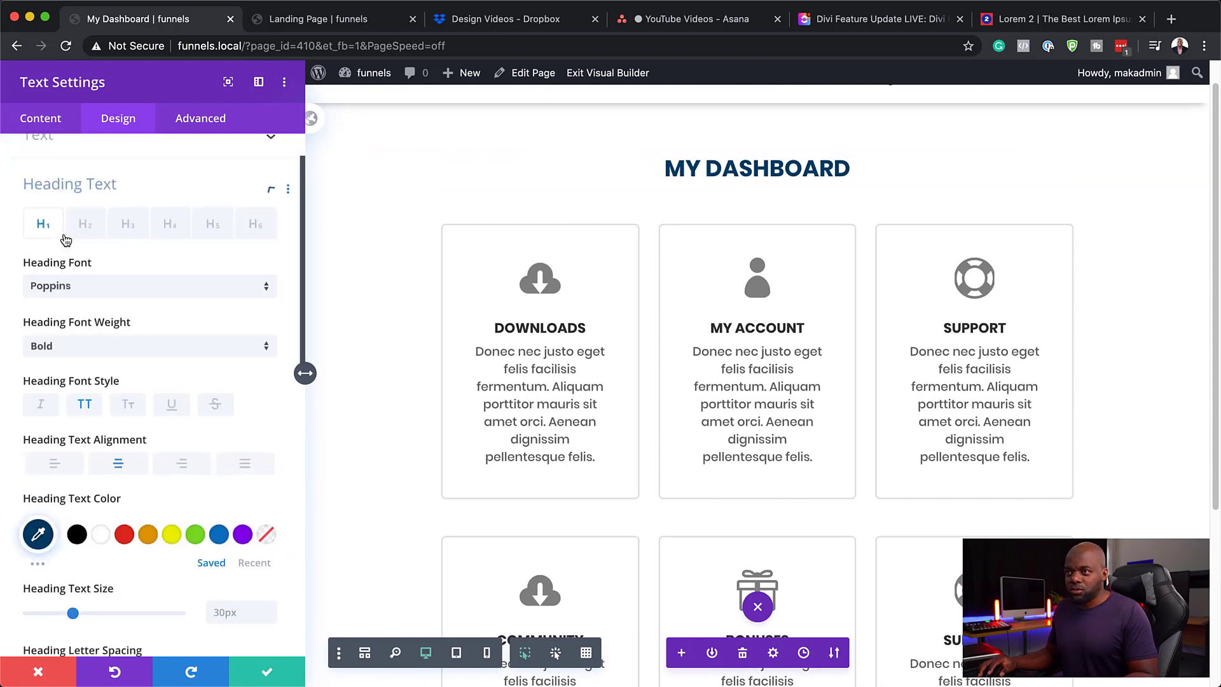
pyautogui.click(38, 506)
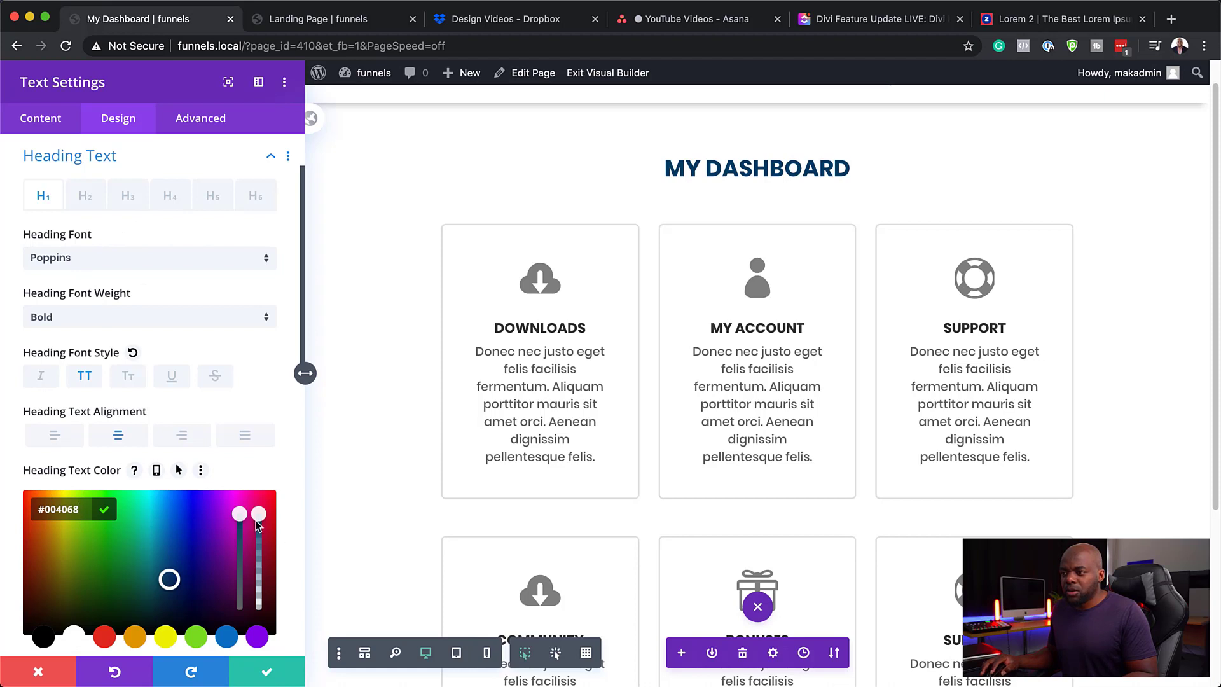
pyautogui.moveTo(258, 517); pyautogui.dragTo(258, 611)
pyautogui.click(104, 509)
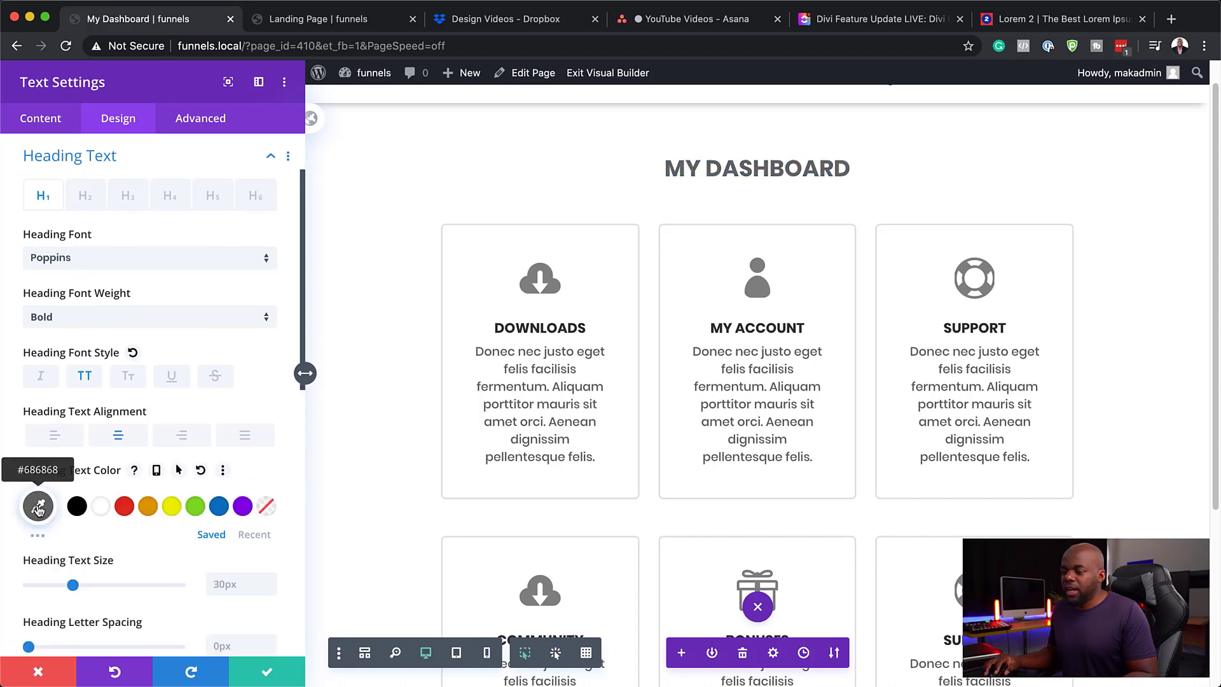
pyautogui.click(38, 505)
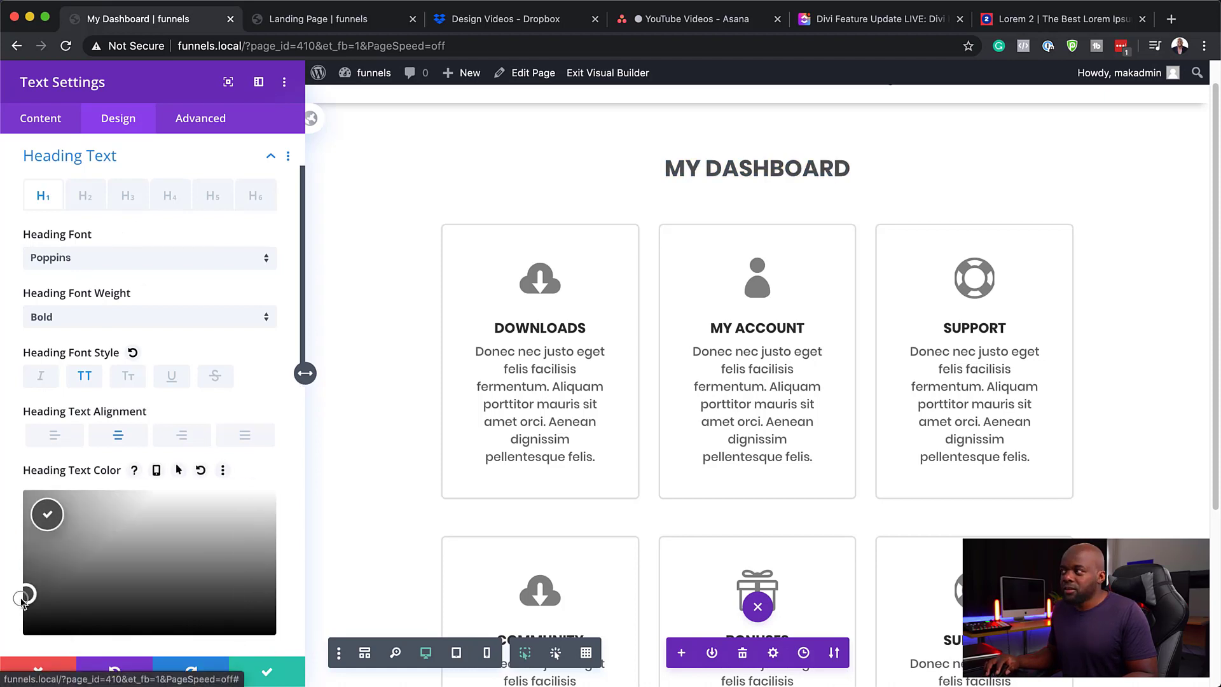
pyautogui.click(21, 603)
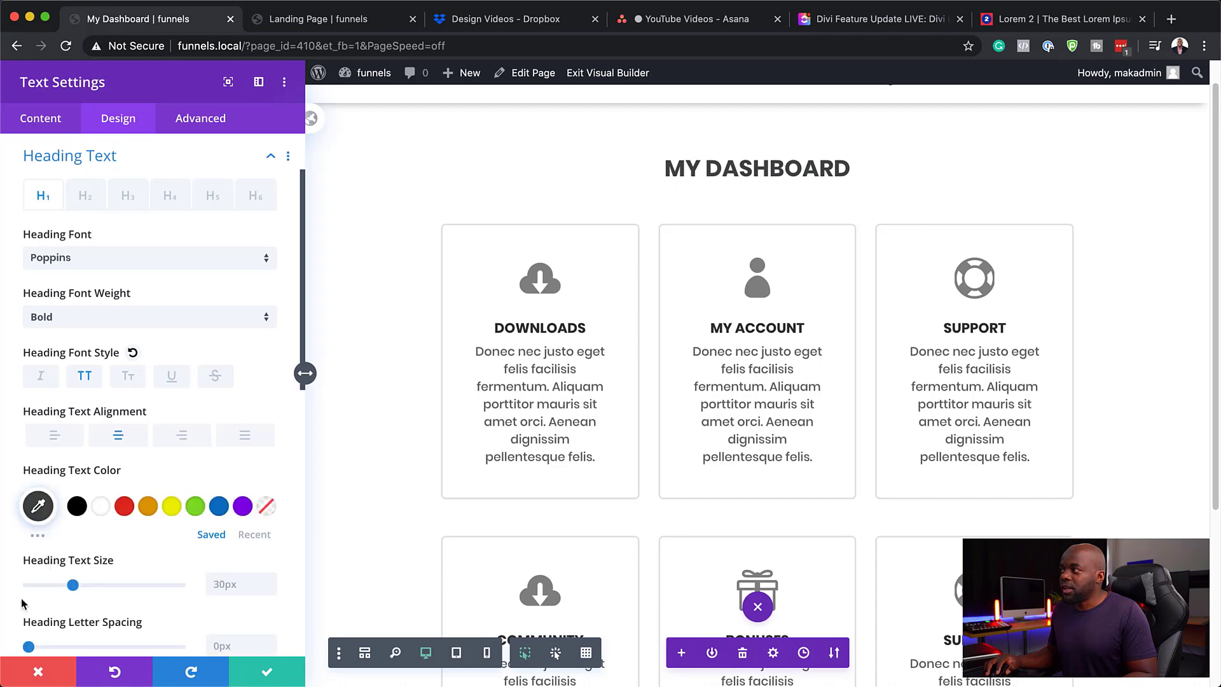
pyautogui.click(267, 676)
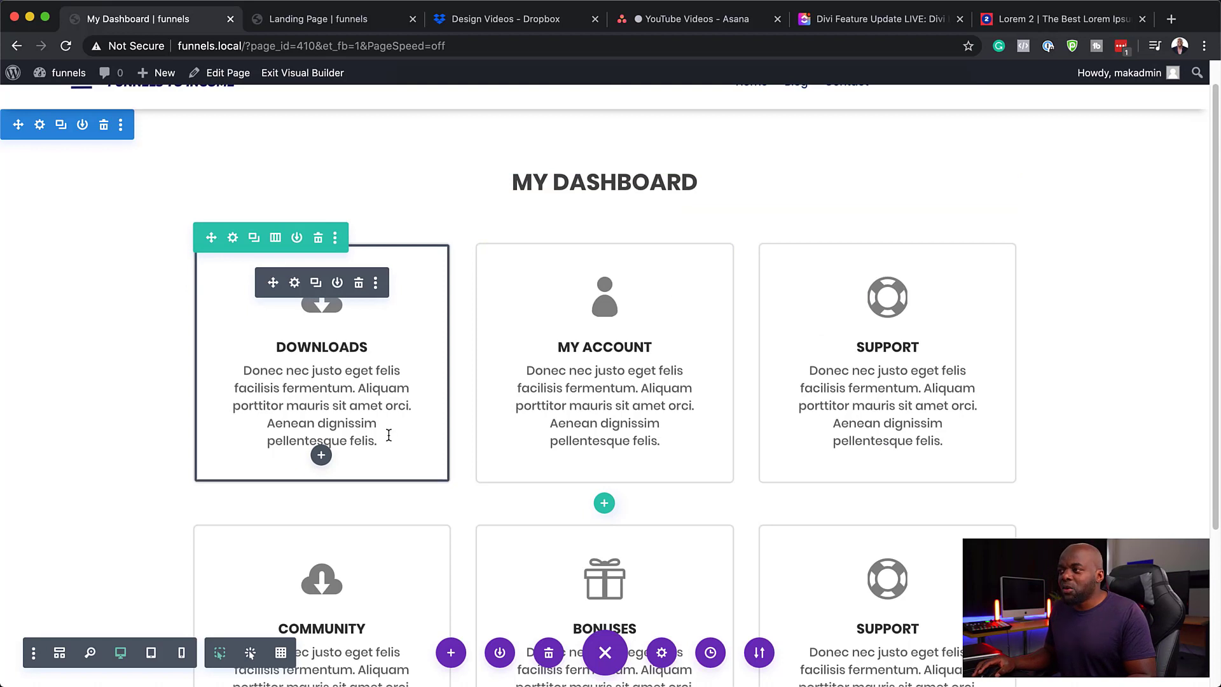
# Give the Downloads card a hover-state Transform scale of 105%, keeping its normal size at 100%
pyautogui.click(295, 284)
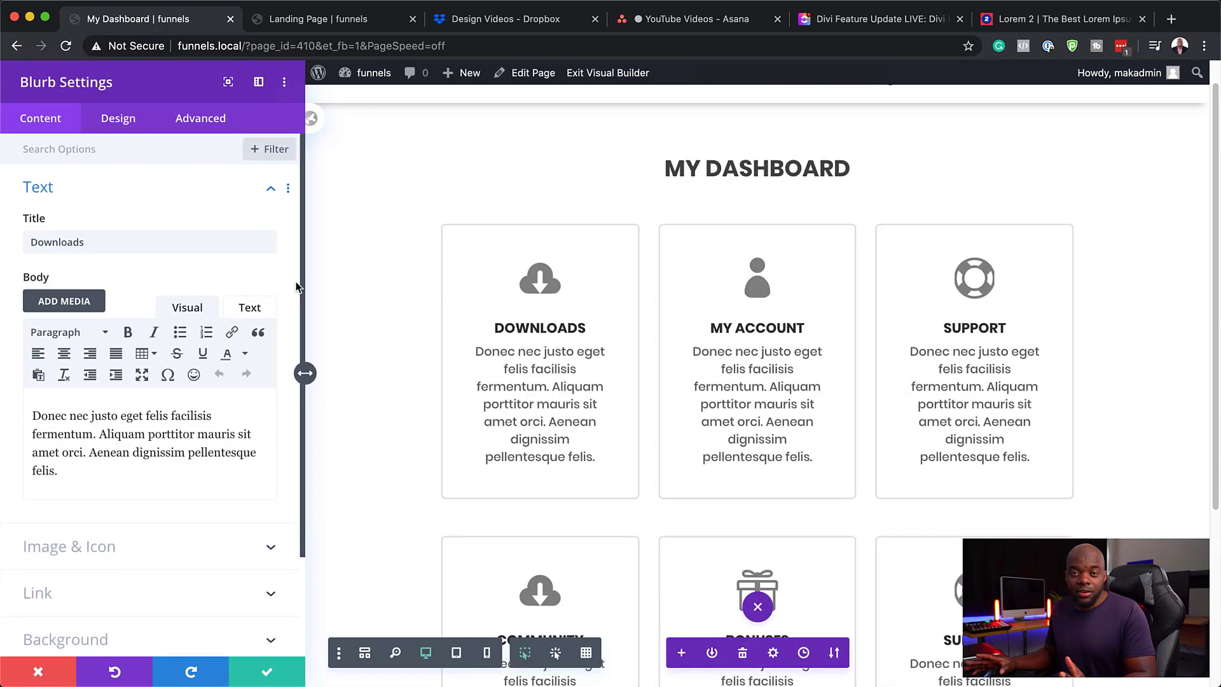
pyautogui.press('Escape')
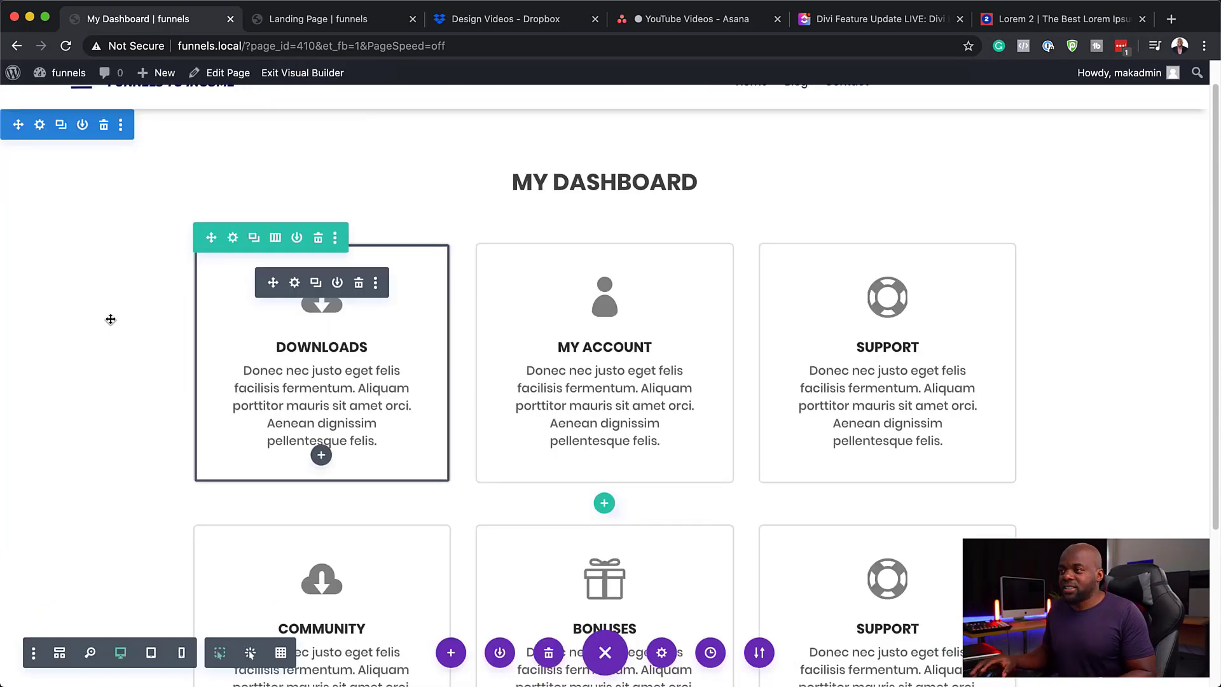
pyautogui.click(295, 283)
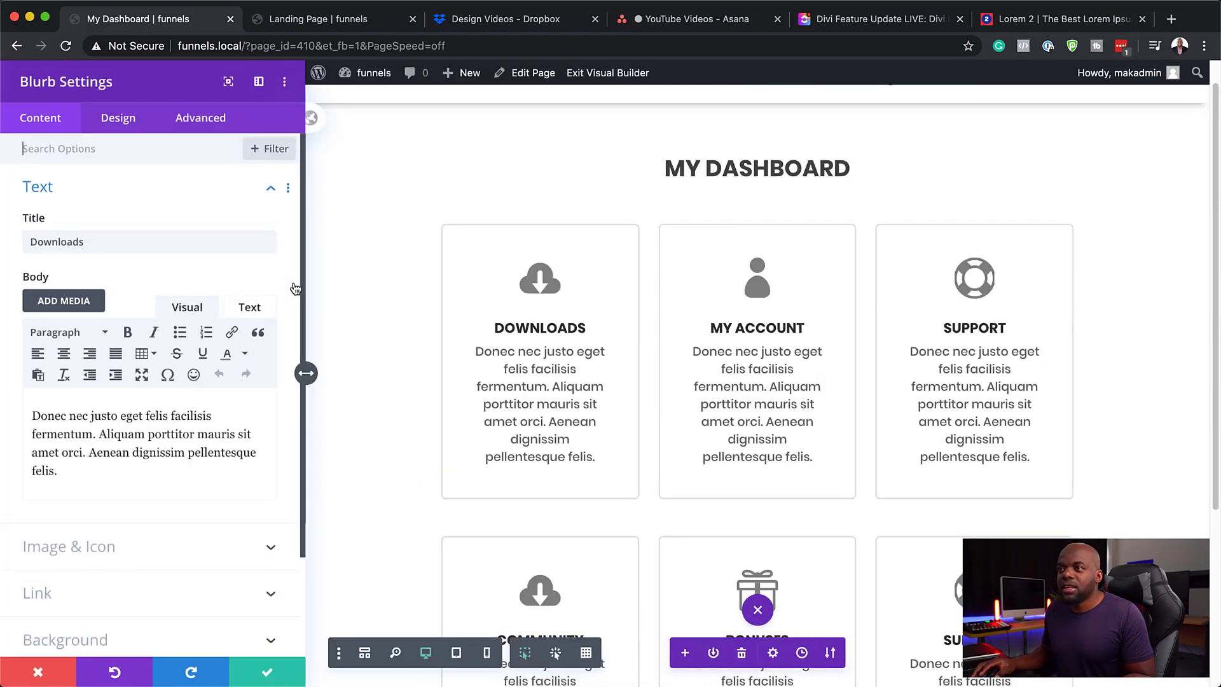
pyautogui.click(119, 119)
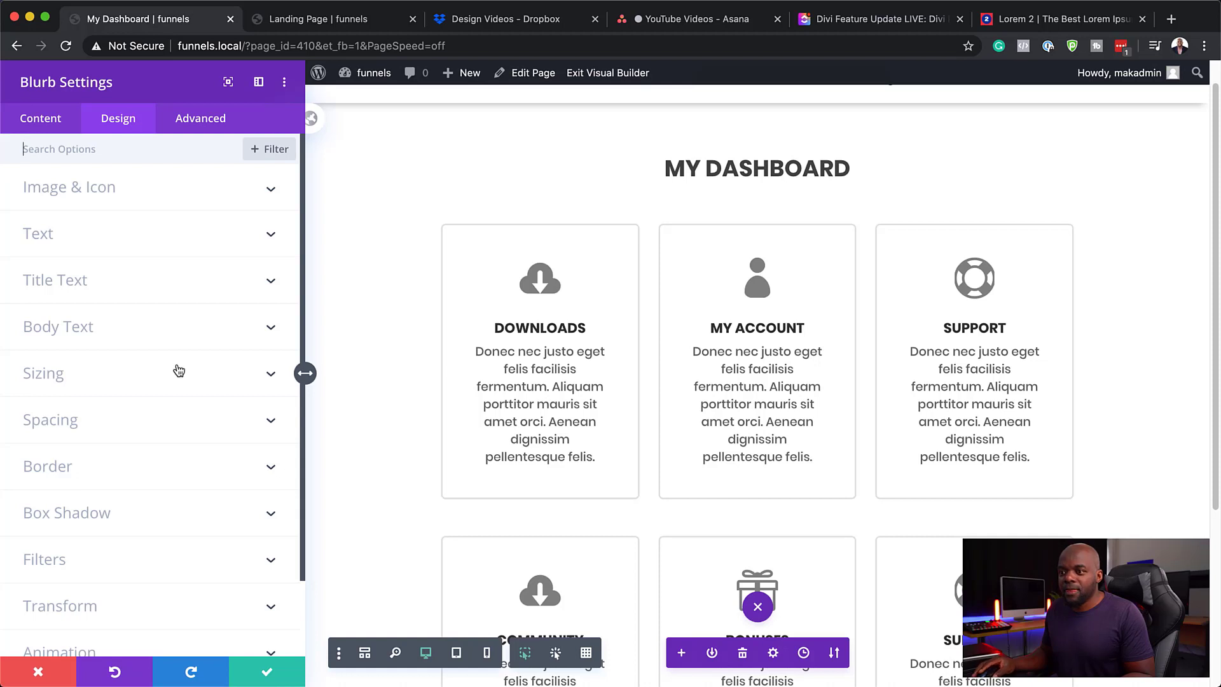
pyautogui.scroll(-3, 155, 477)
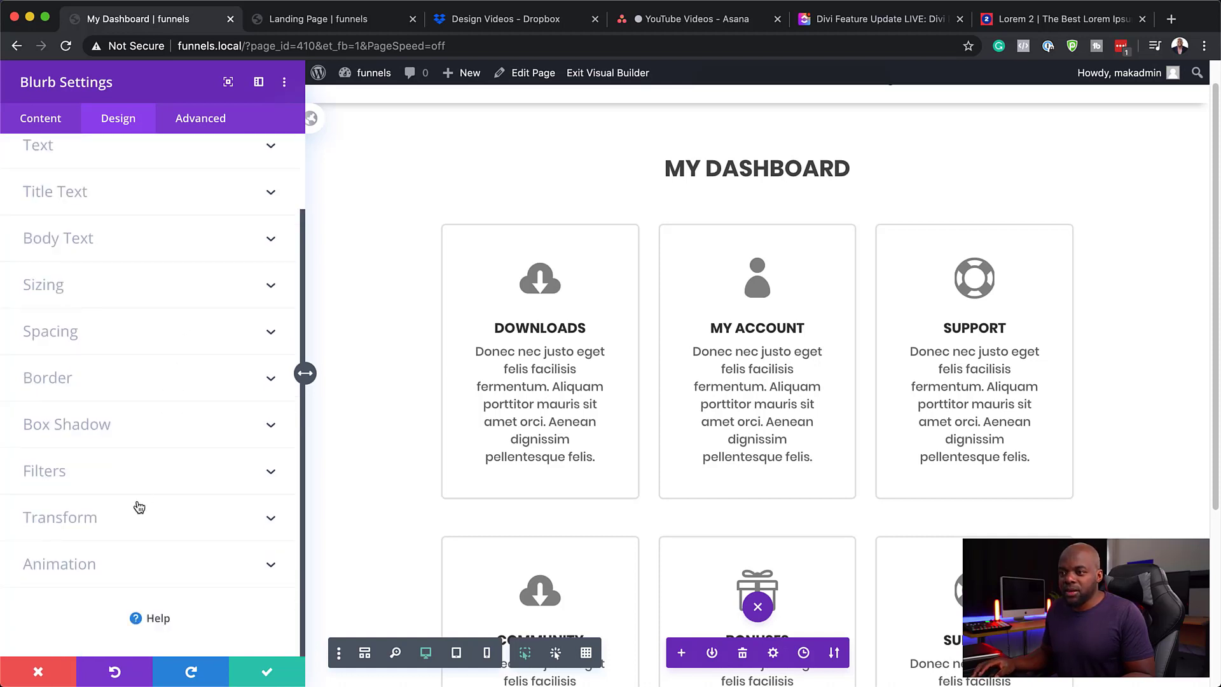
pyautogui.click(95, 521)
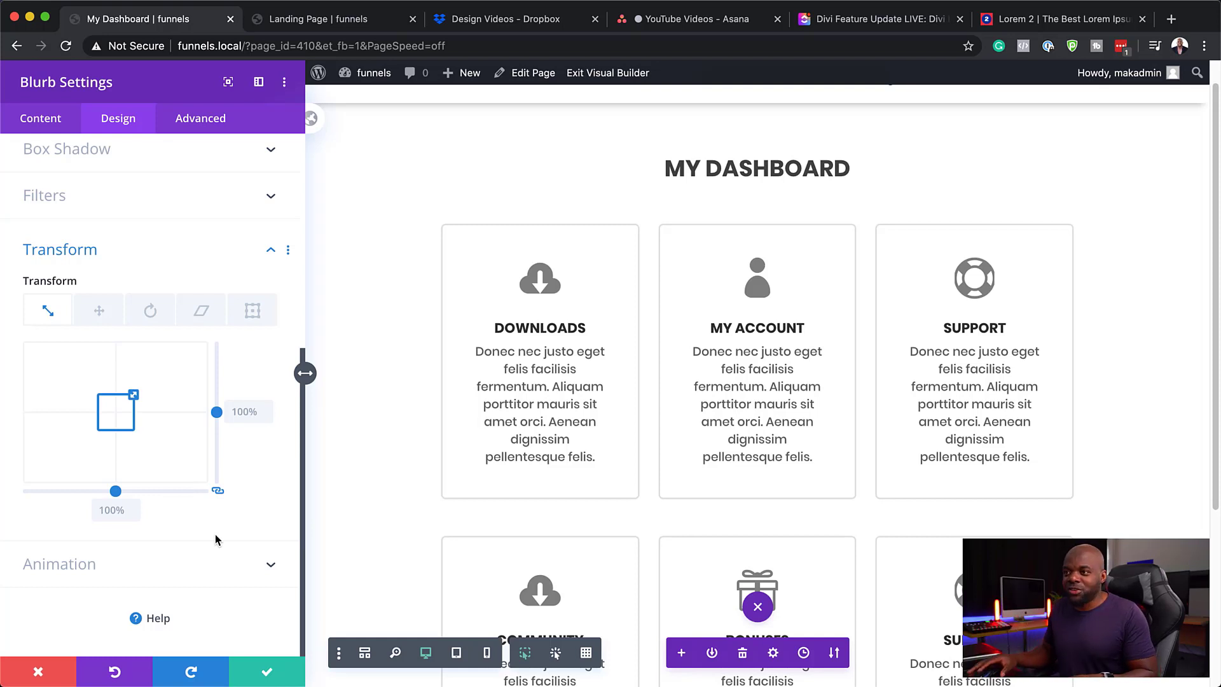
pyautogui.moveTo(87, 285)
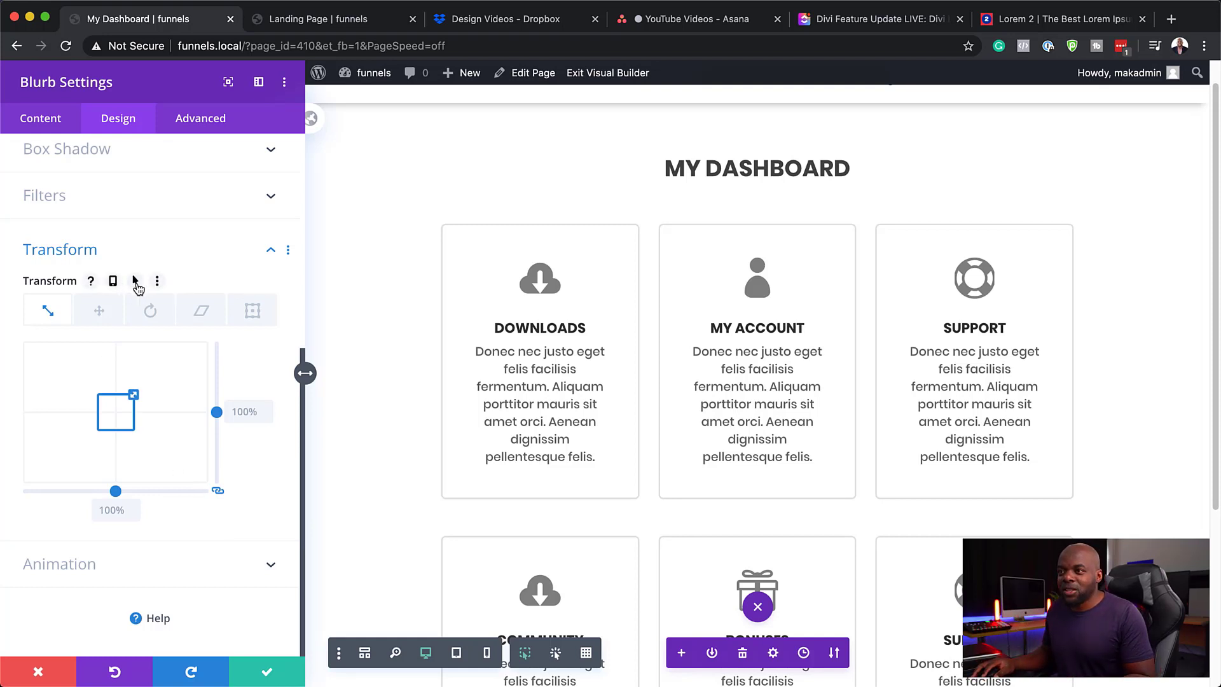
pyautogui.click(136, 282)
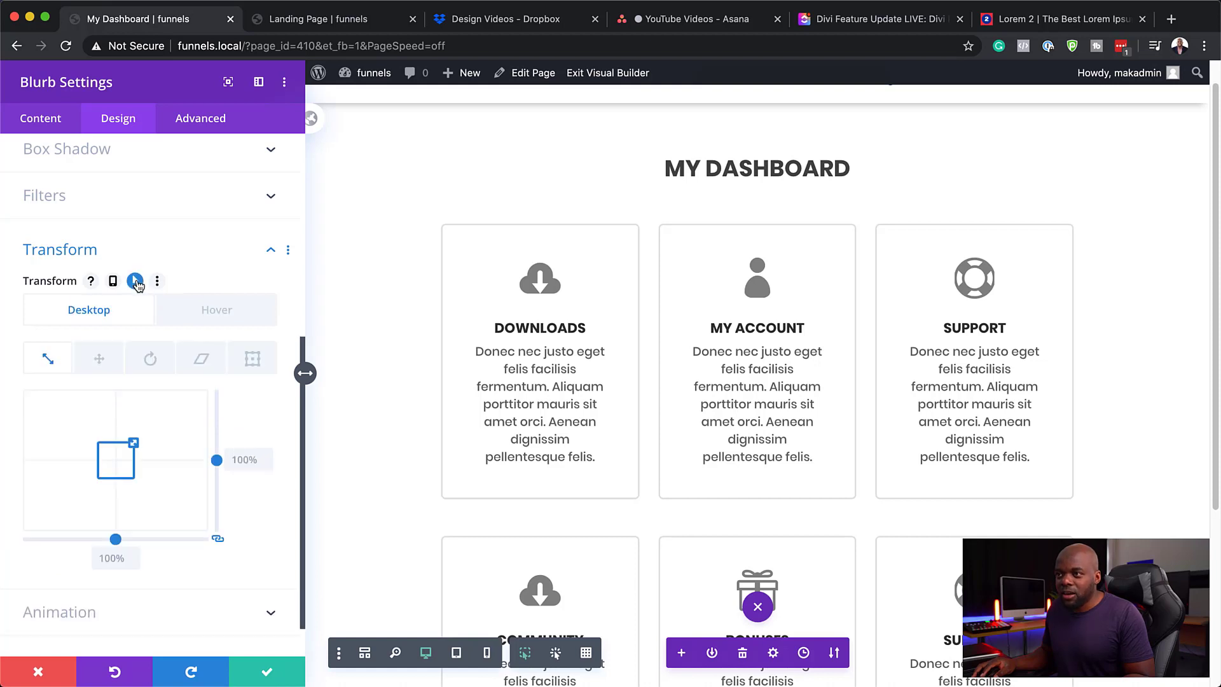
pyautogui.click(217, 313)
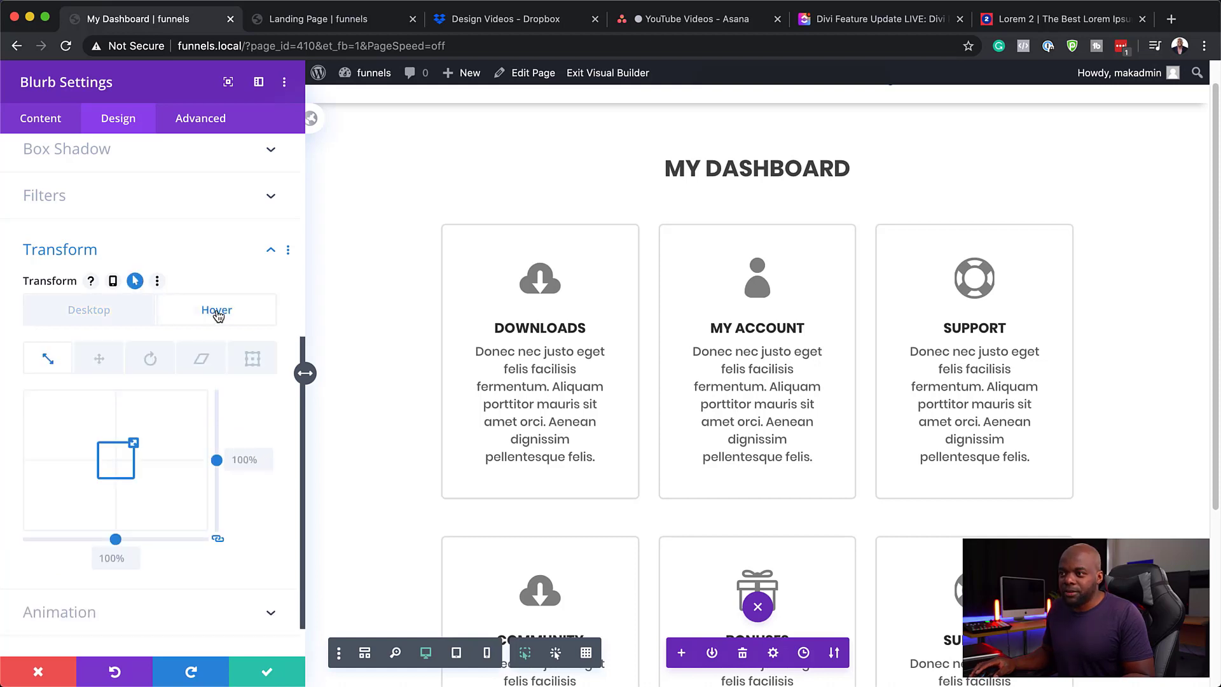
pyautogui.click(260, 474)
pyautogui.write('105')
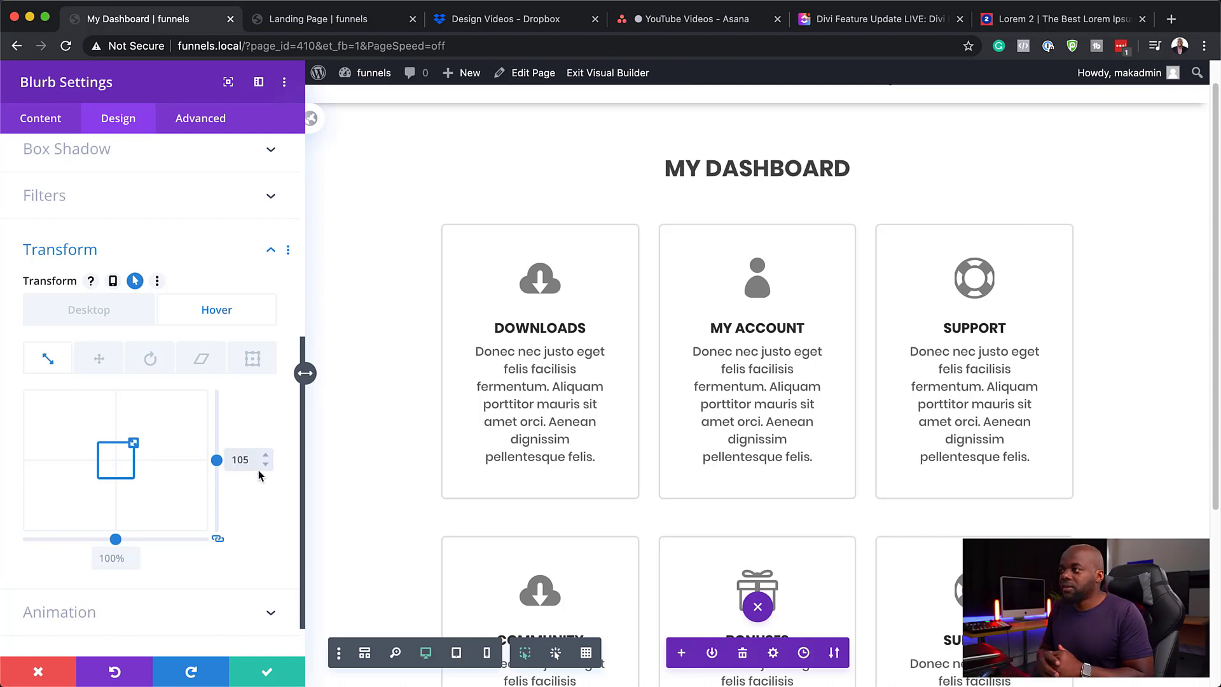
pyautogui.write('%')
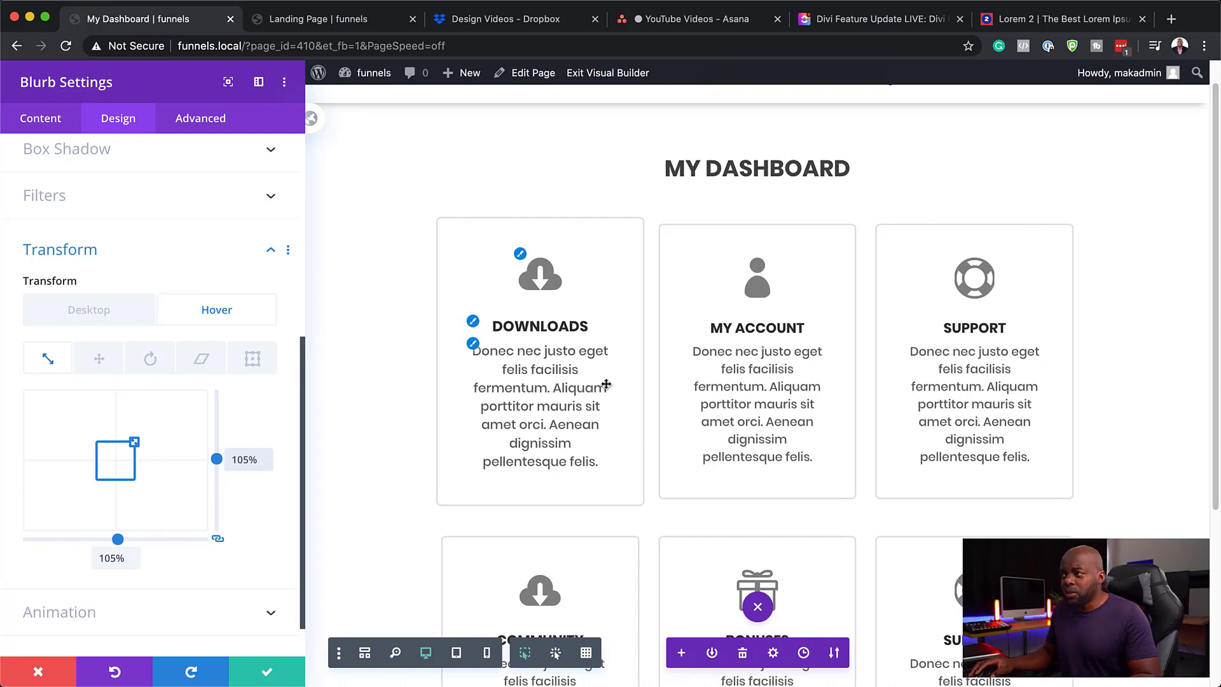
pyautogui.scroll(-2, 267, 636)
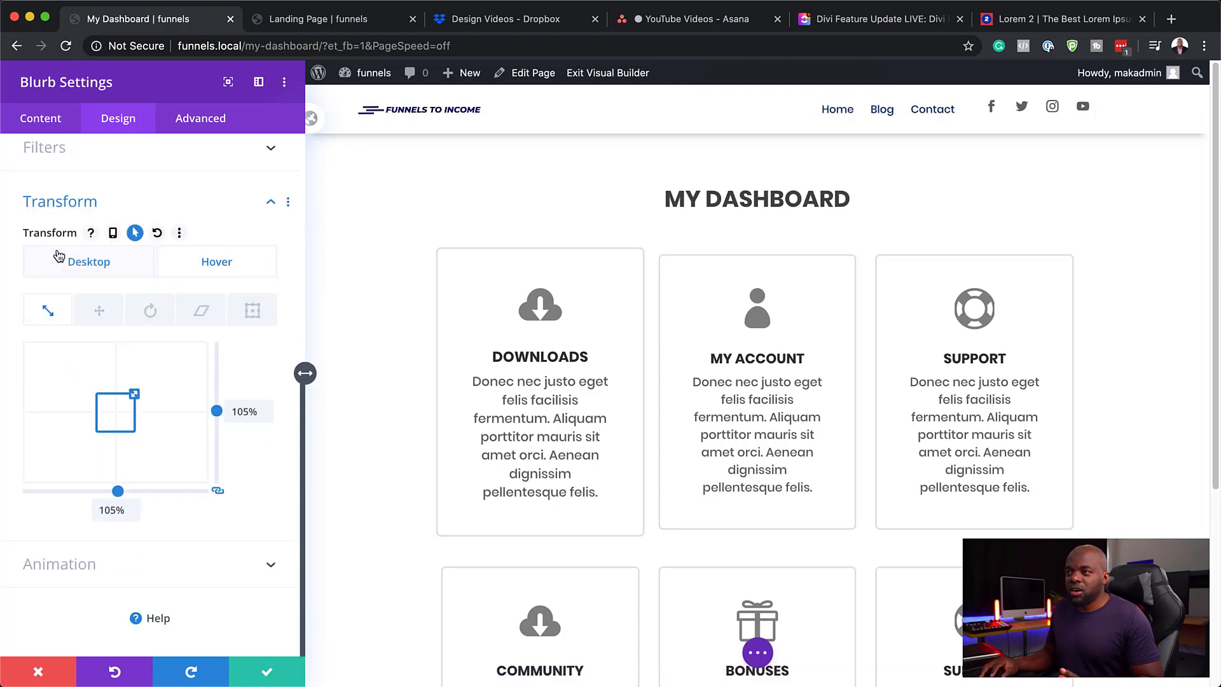
# Save the Downloads card and extend its blurb styles to all blurbs on This Page
pyautogui.click(267, 672)
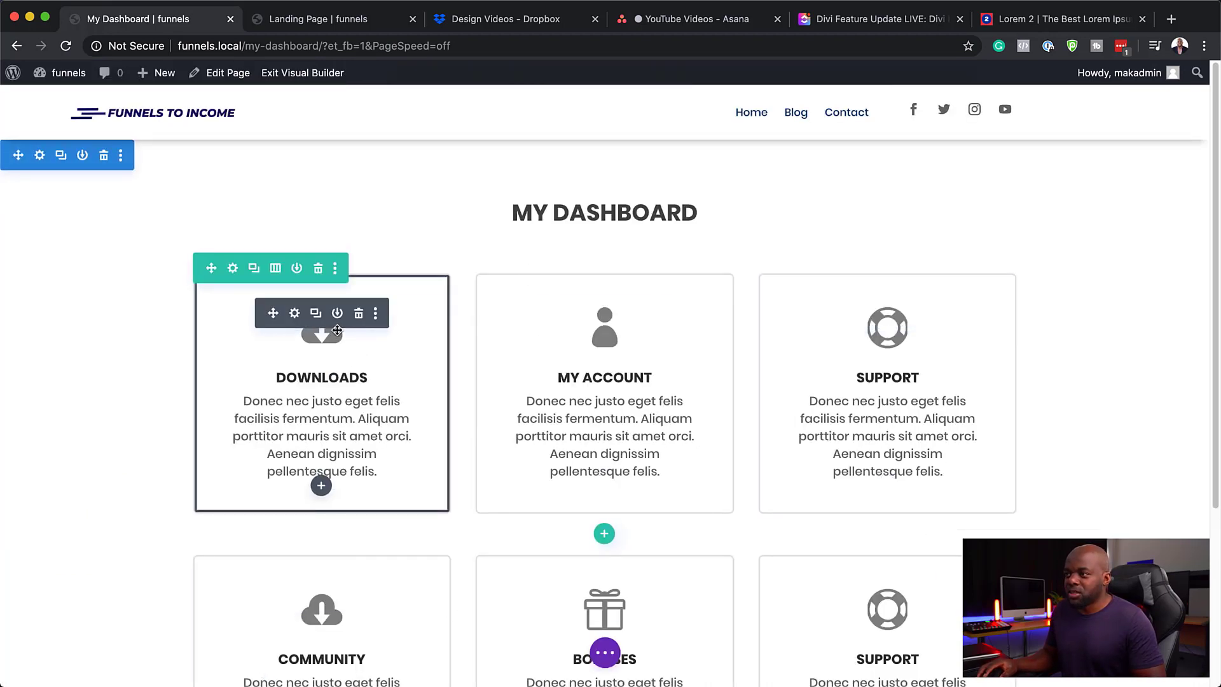
pyautogui.rightClick(310, 325)
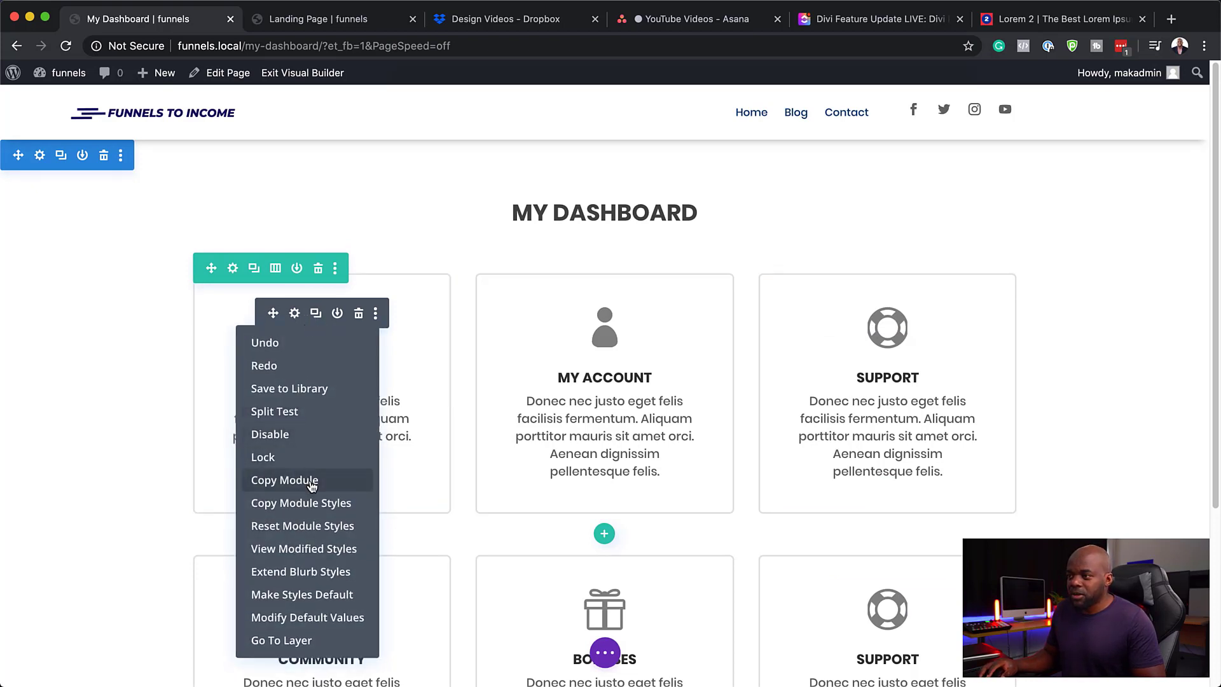
pyautogui.click(306, 572)
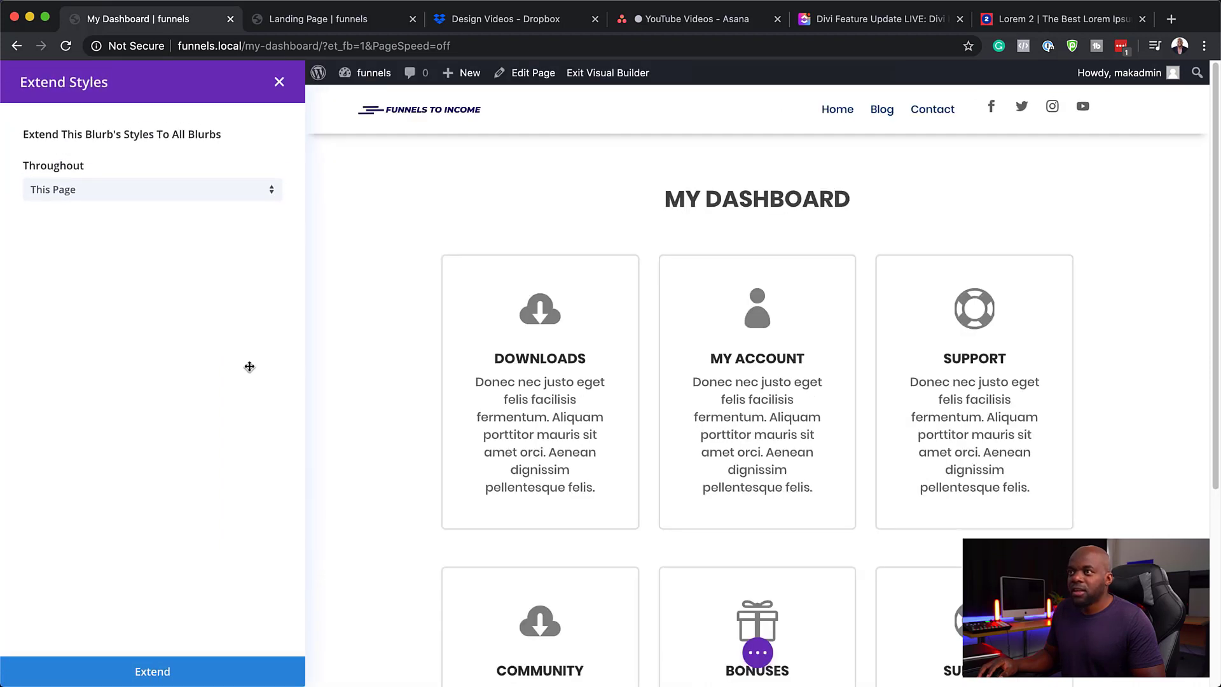
pyautogui.click(129, 193)
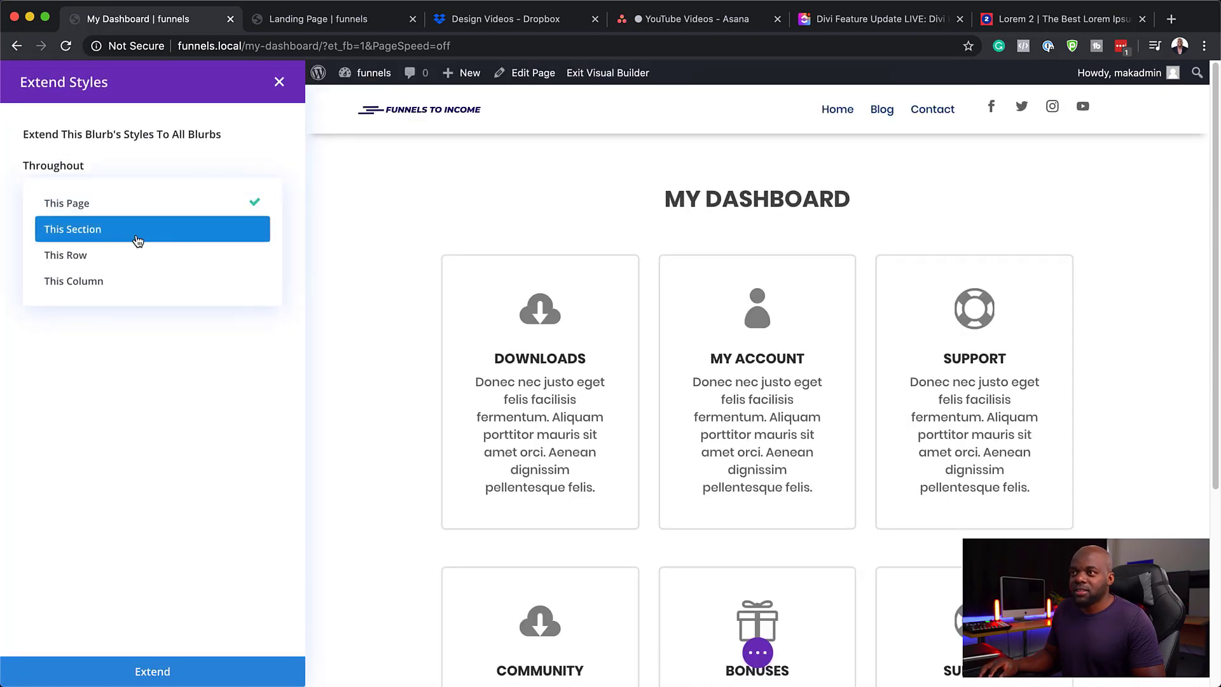
pyautogui.click(126, 204)
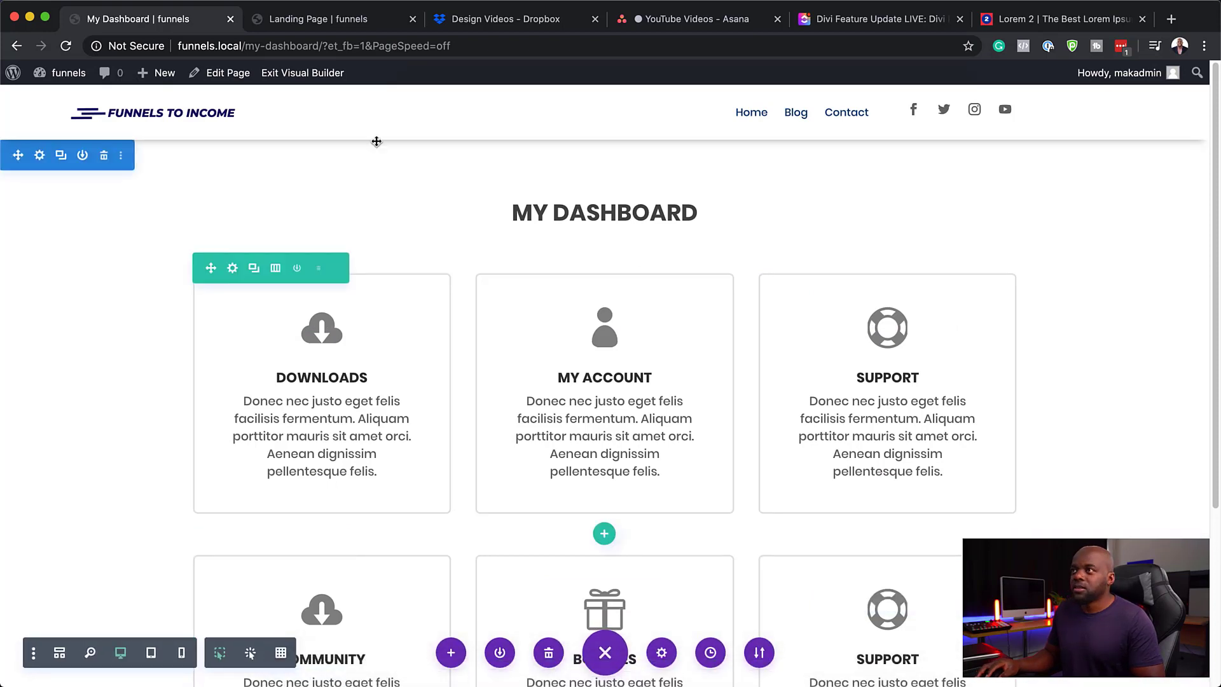
# Exit the Visual Builder and scroll through the live My Dashboard page
pyautogui.click(327, 73)
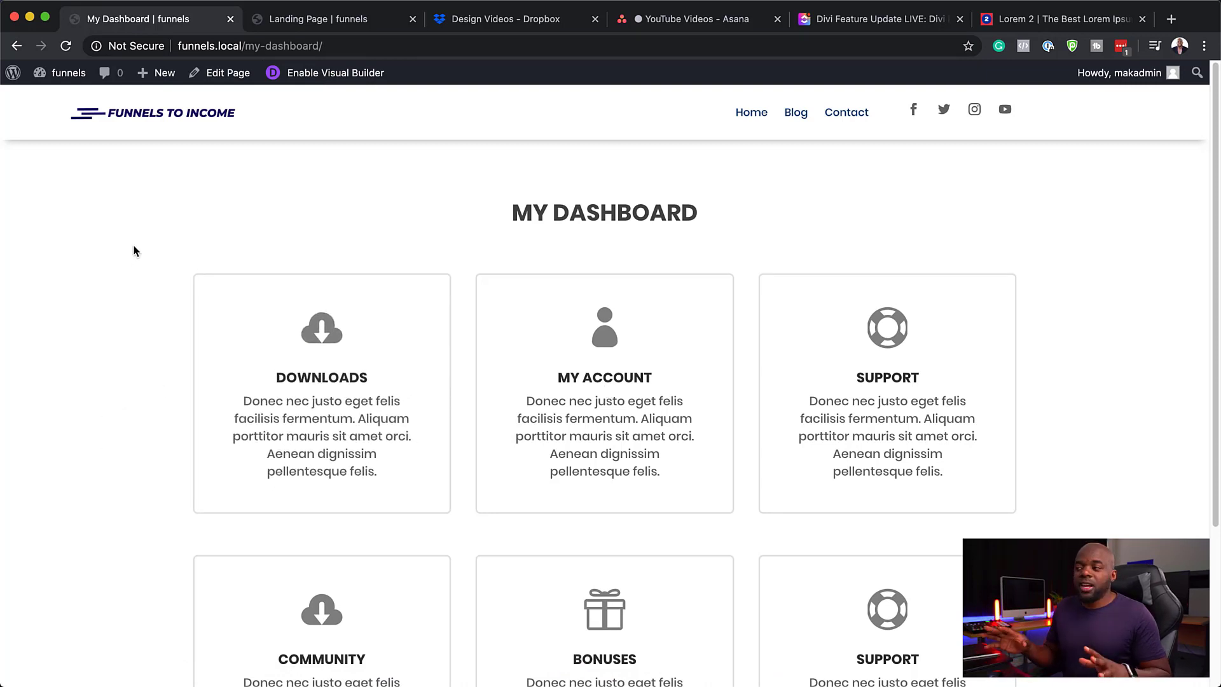
pyautogui.scroll(-4, 121, 363)
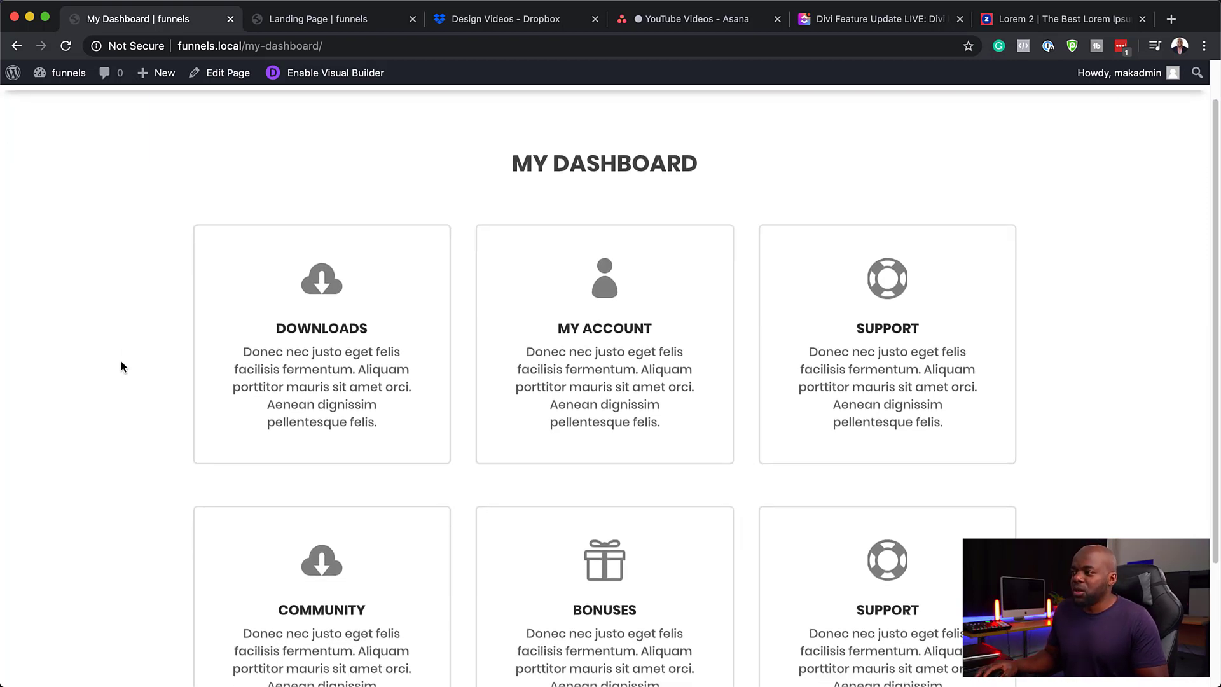
pyautogui.scroll(4, 121, 361)
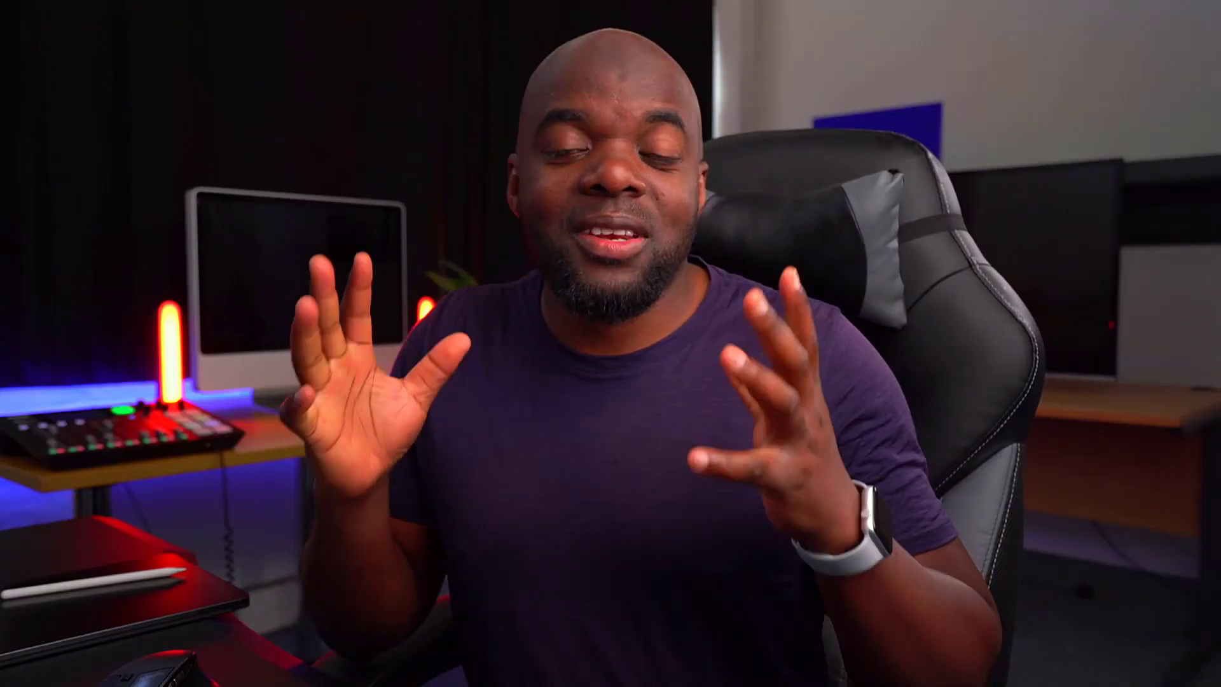